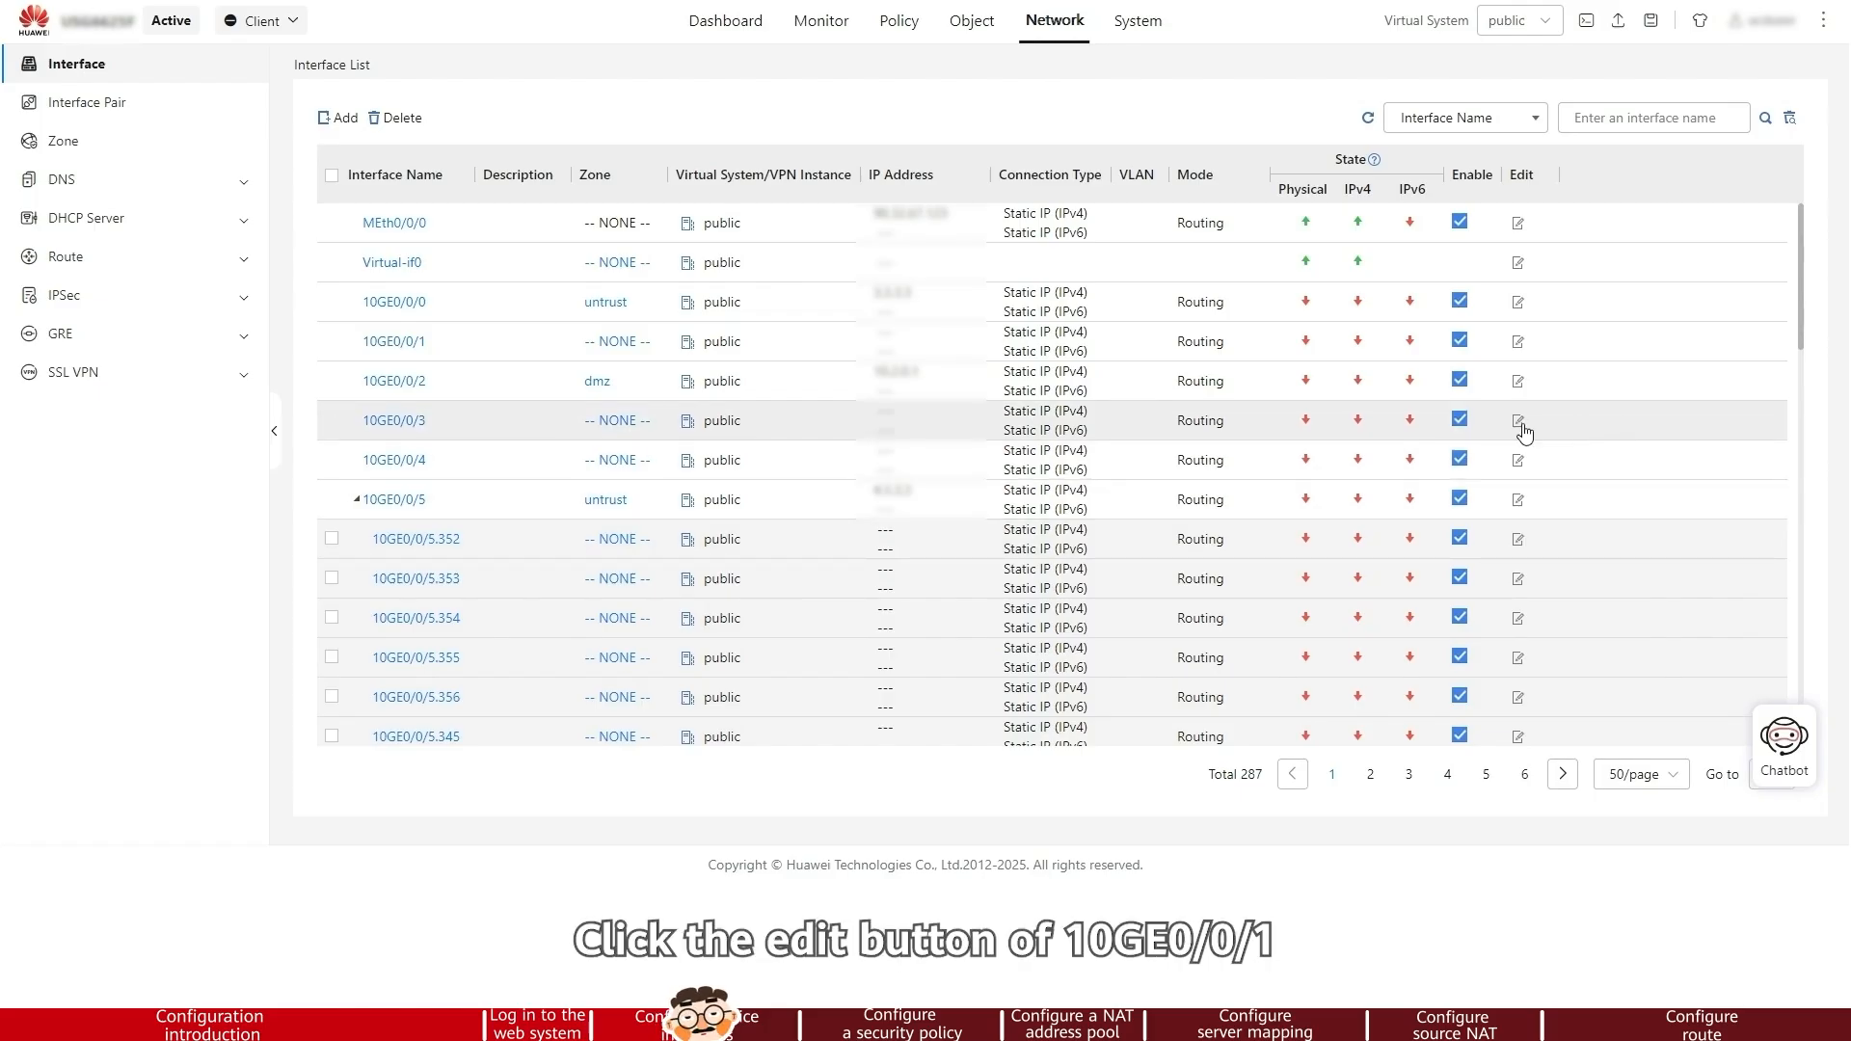
Edit interface 10GE0/0/1 and assign it to the untrust zone
{"action": "left_click", "coordinate": [1517, 344]}
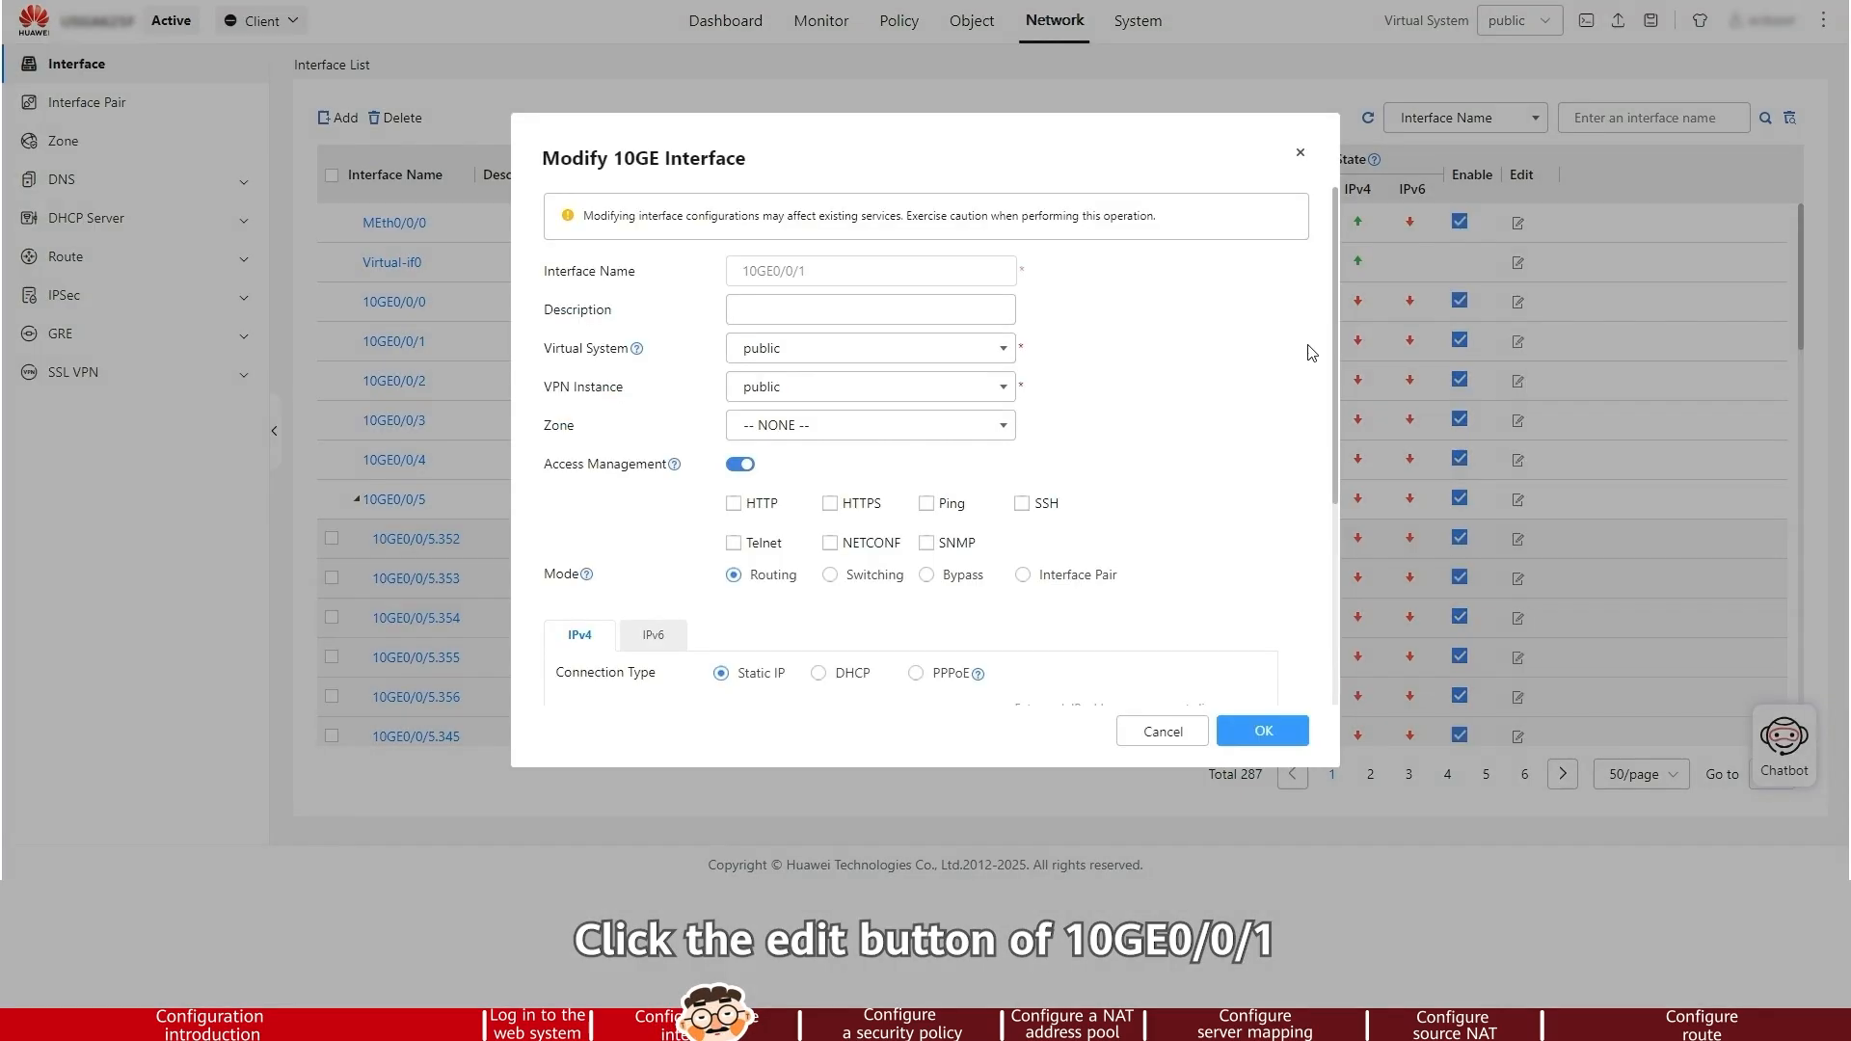
{"action": "left_click", "coordinate": [1003, 427]}
{"action": "left_click", "coordinate": [864, 557]}
Set the interface's IPv4 address to 1.1.1.1/24
{"action": "scroll", "coordinate": [762, 617], "scroll_direction": "down", "scroll_amount": 3}
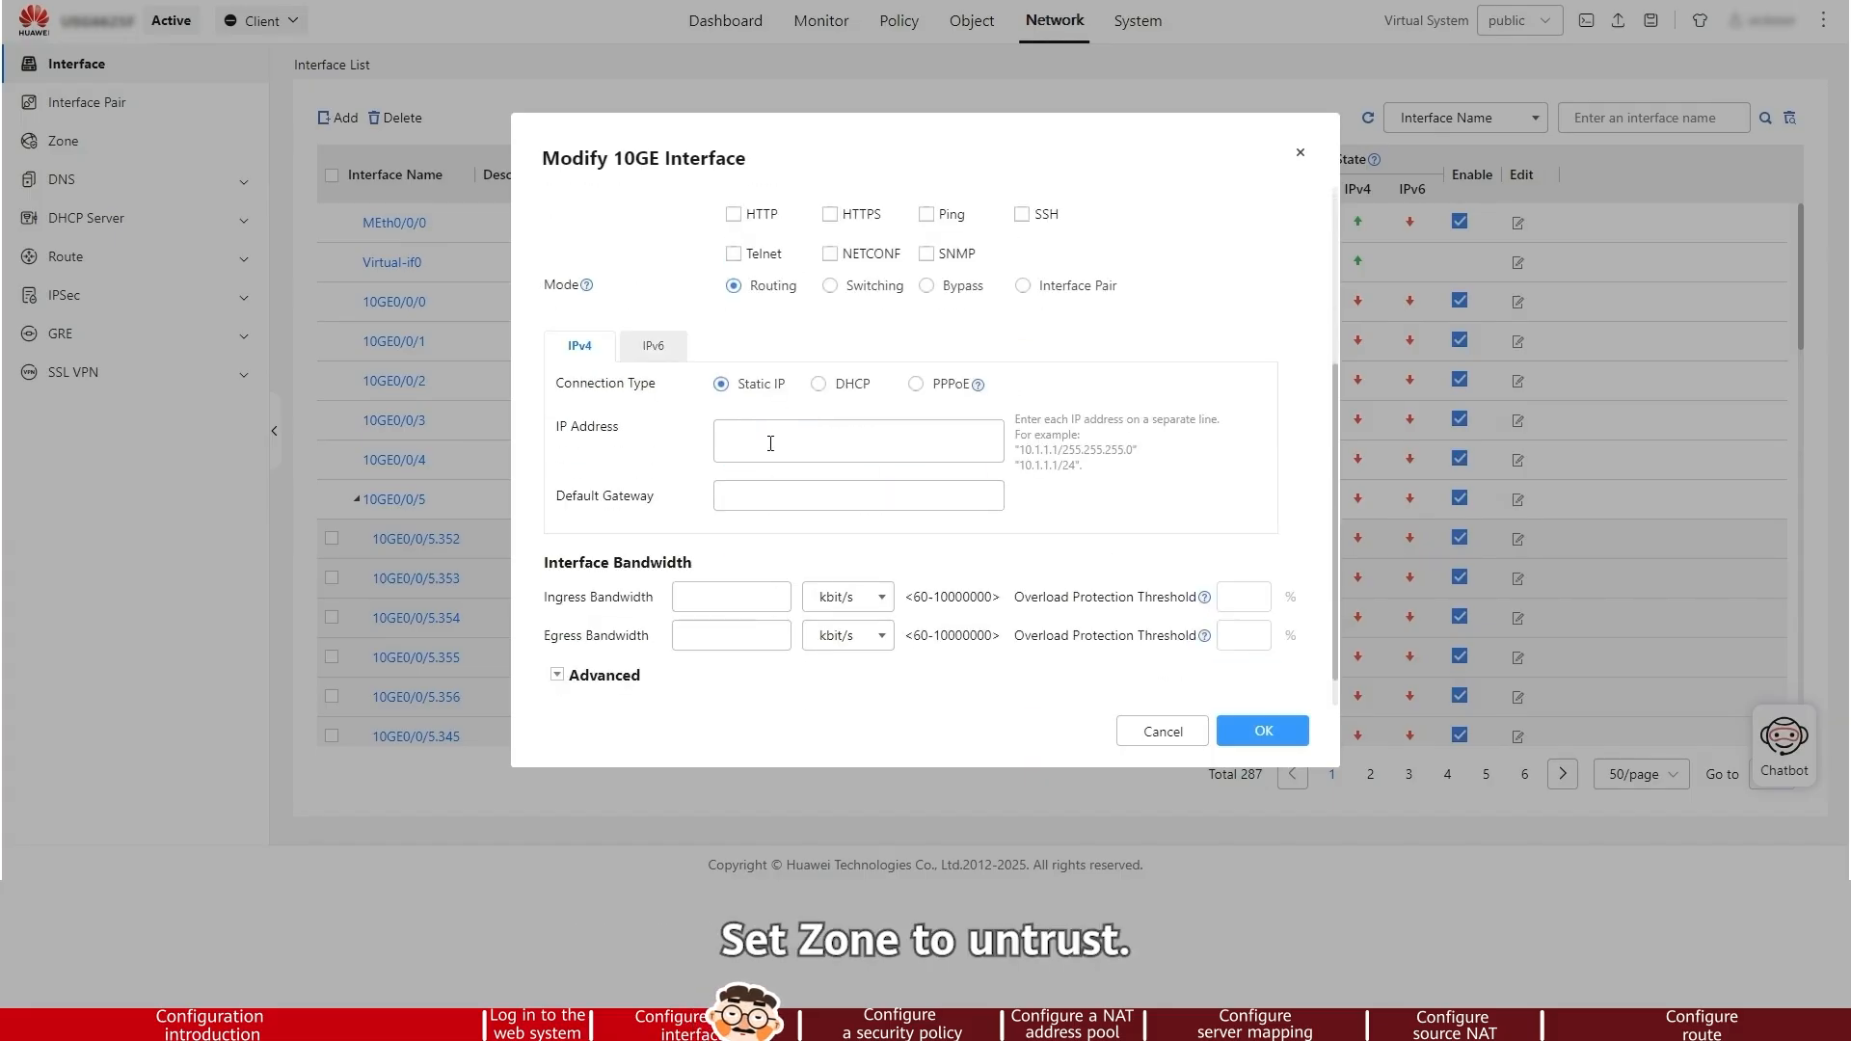
{"action": "type", "text": "1.1.1"}
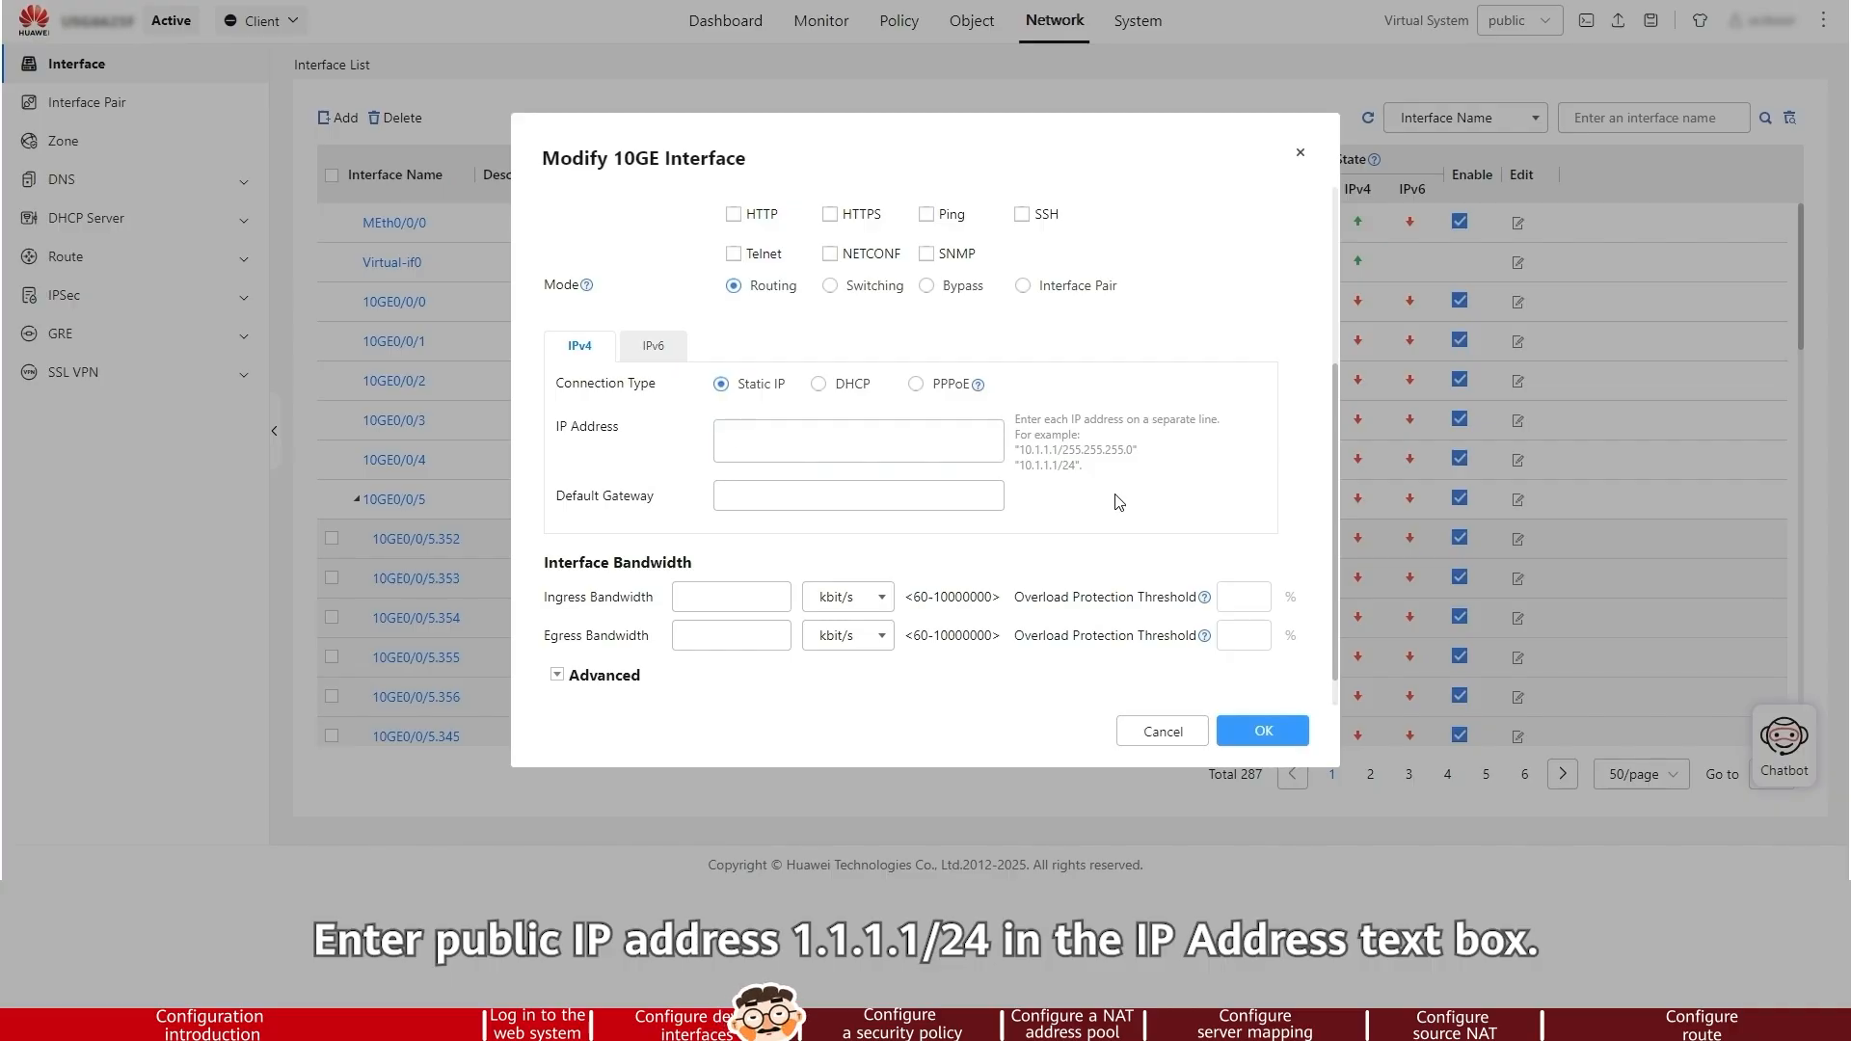
{"action": "type", "text": ".1/2"}
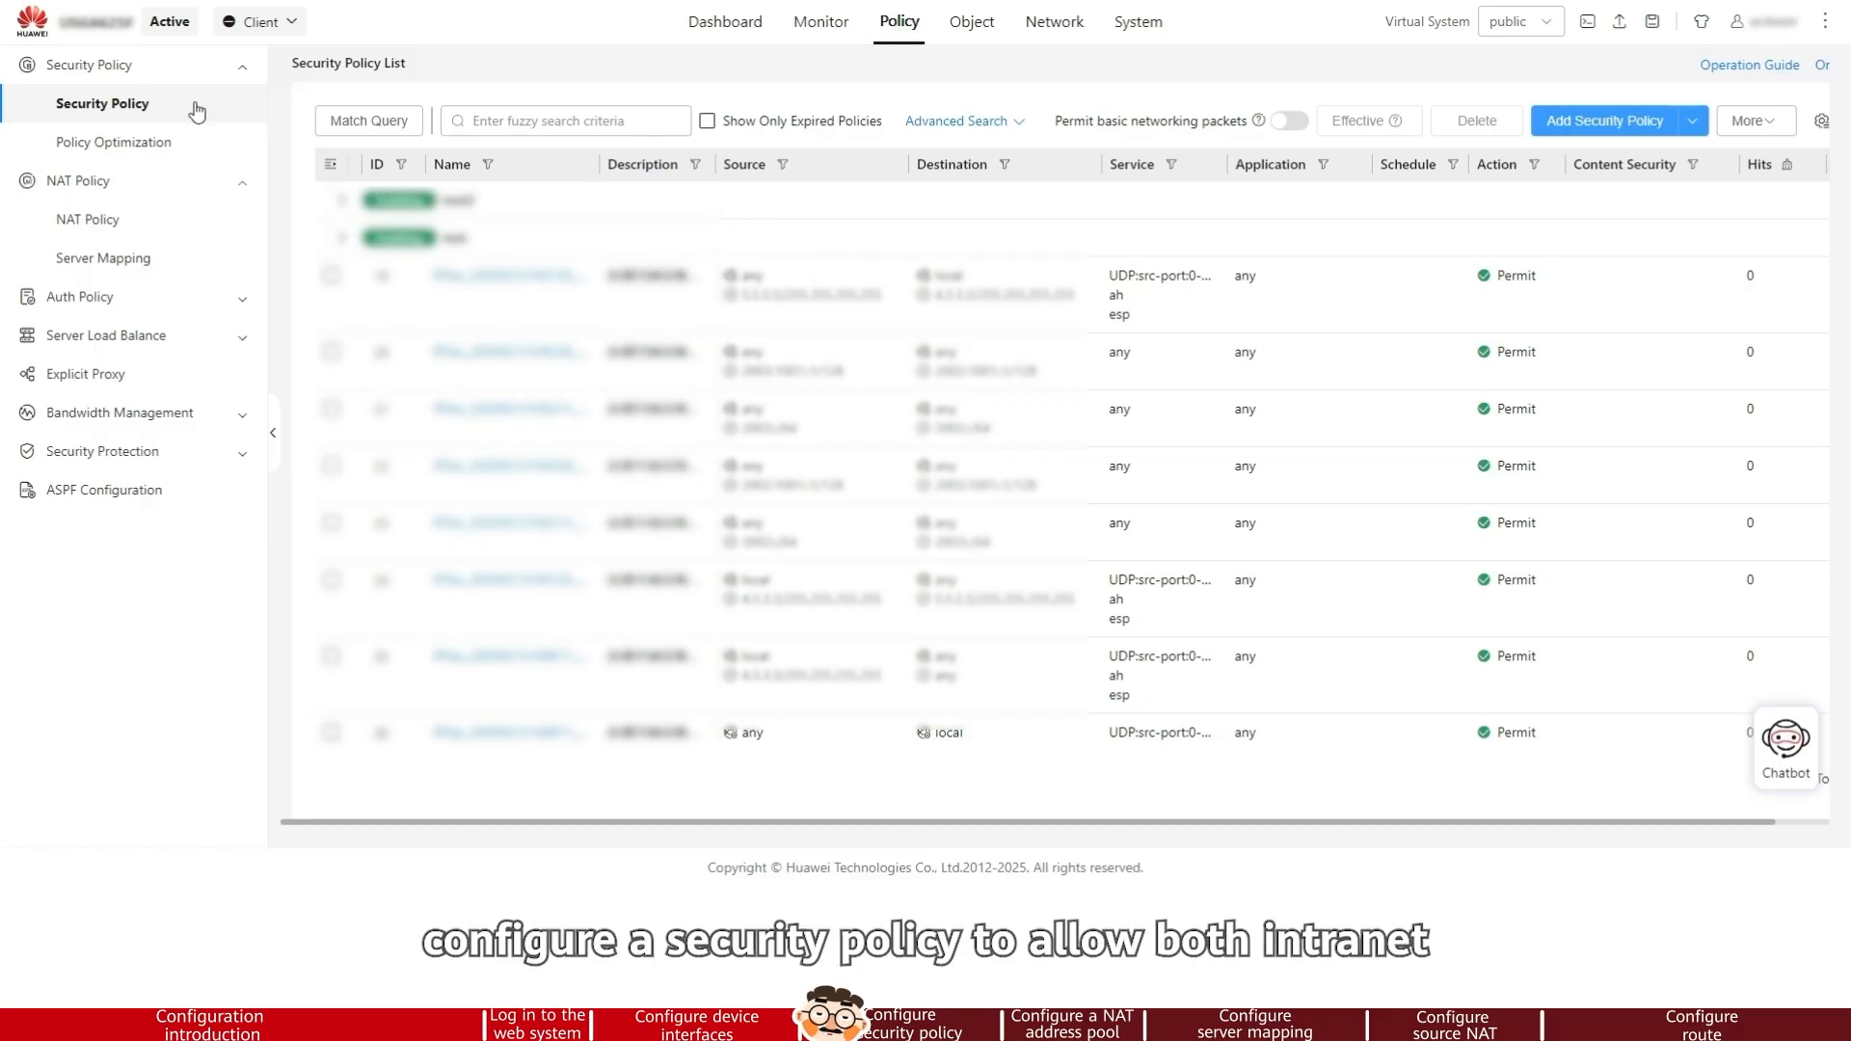
Add a new security policy named policy1
{"action": "left_click", "coordinate": [1567, 123]}
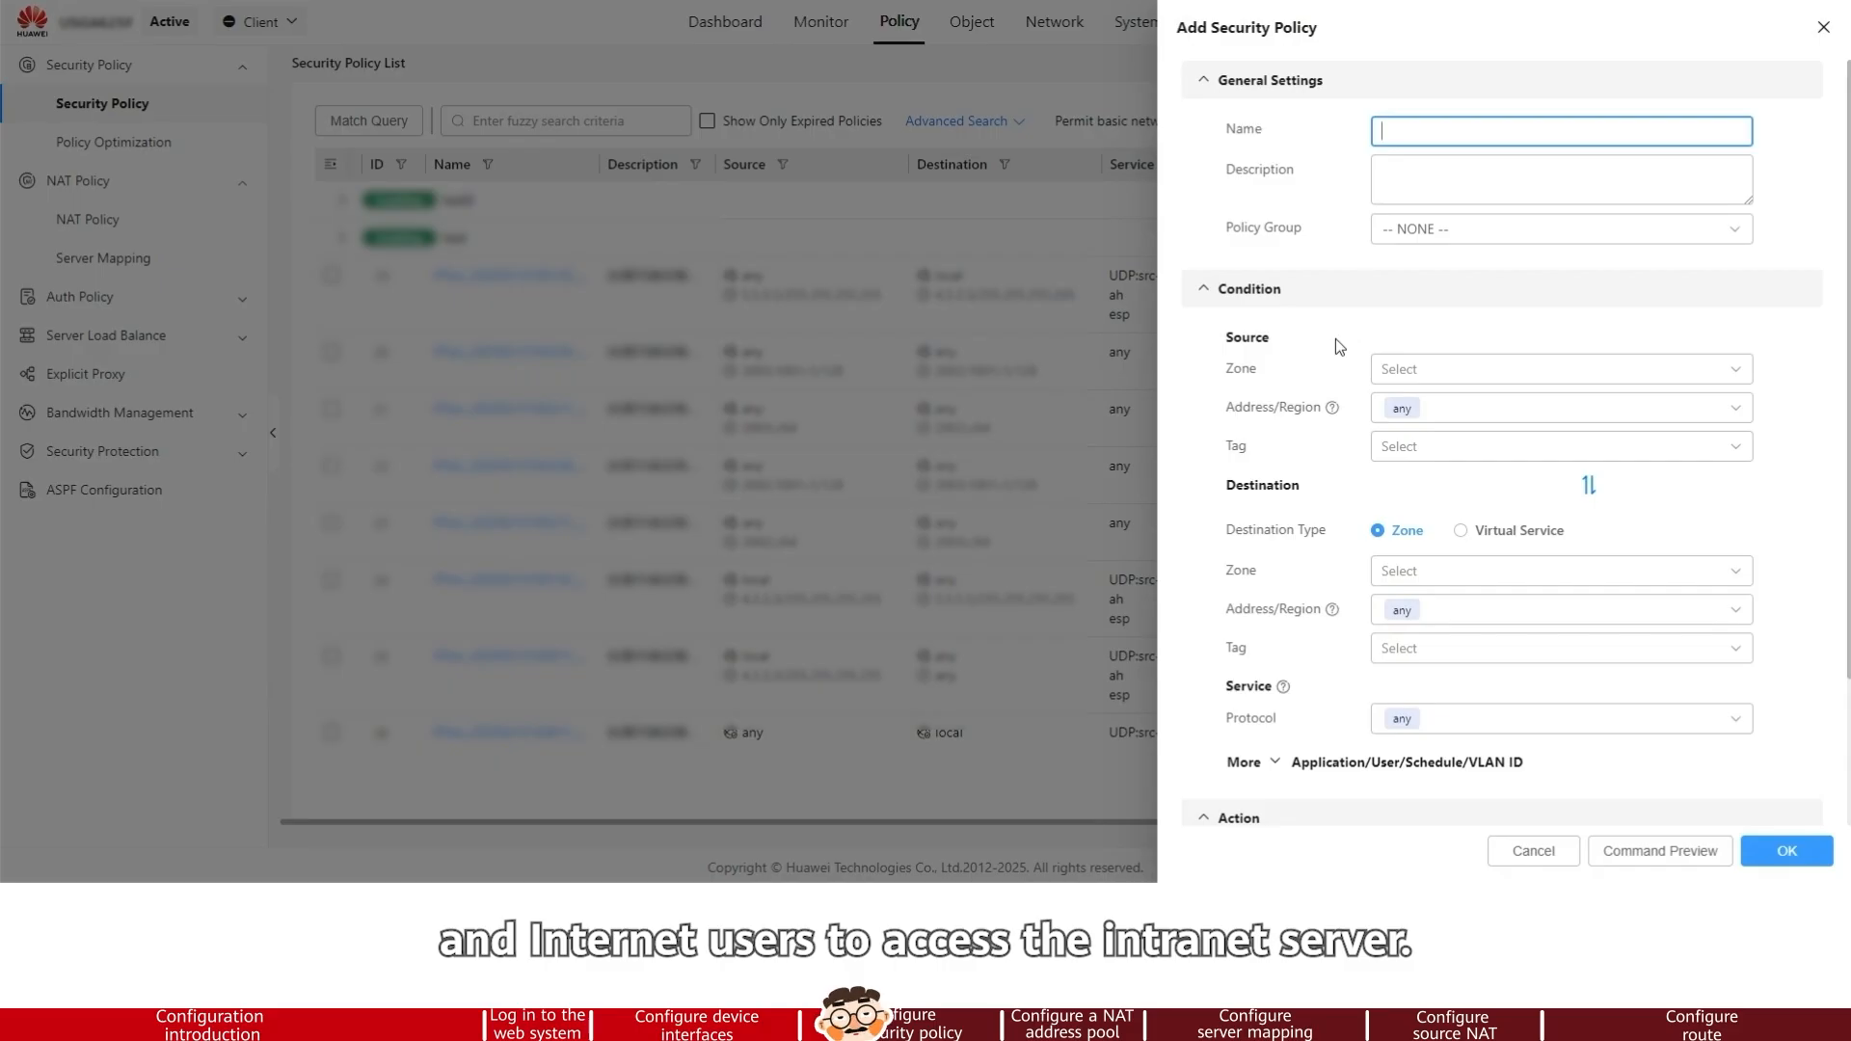
{"action": "type", "text": "policy"}
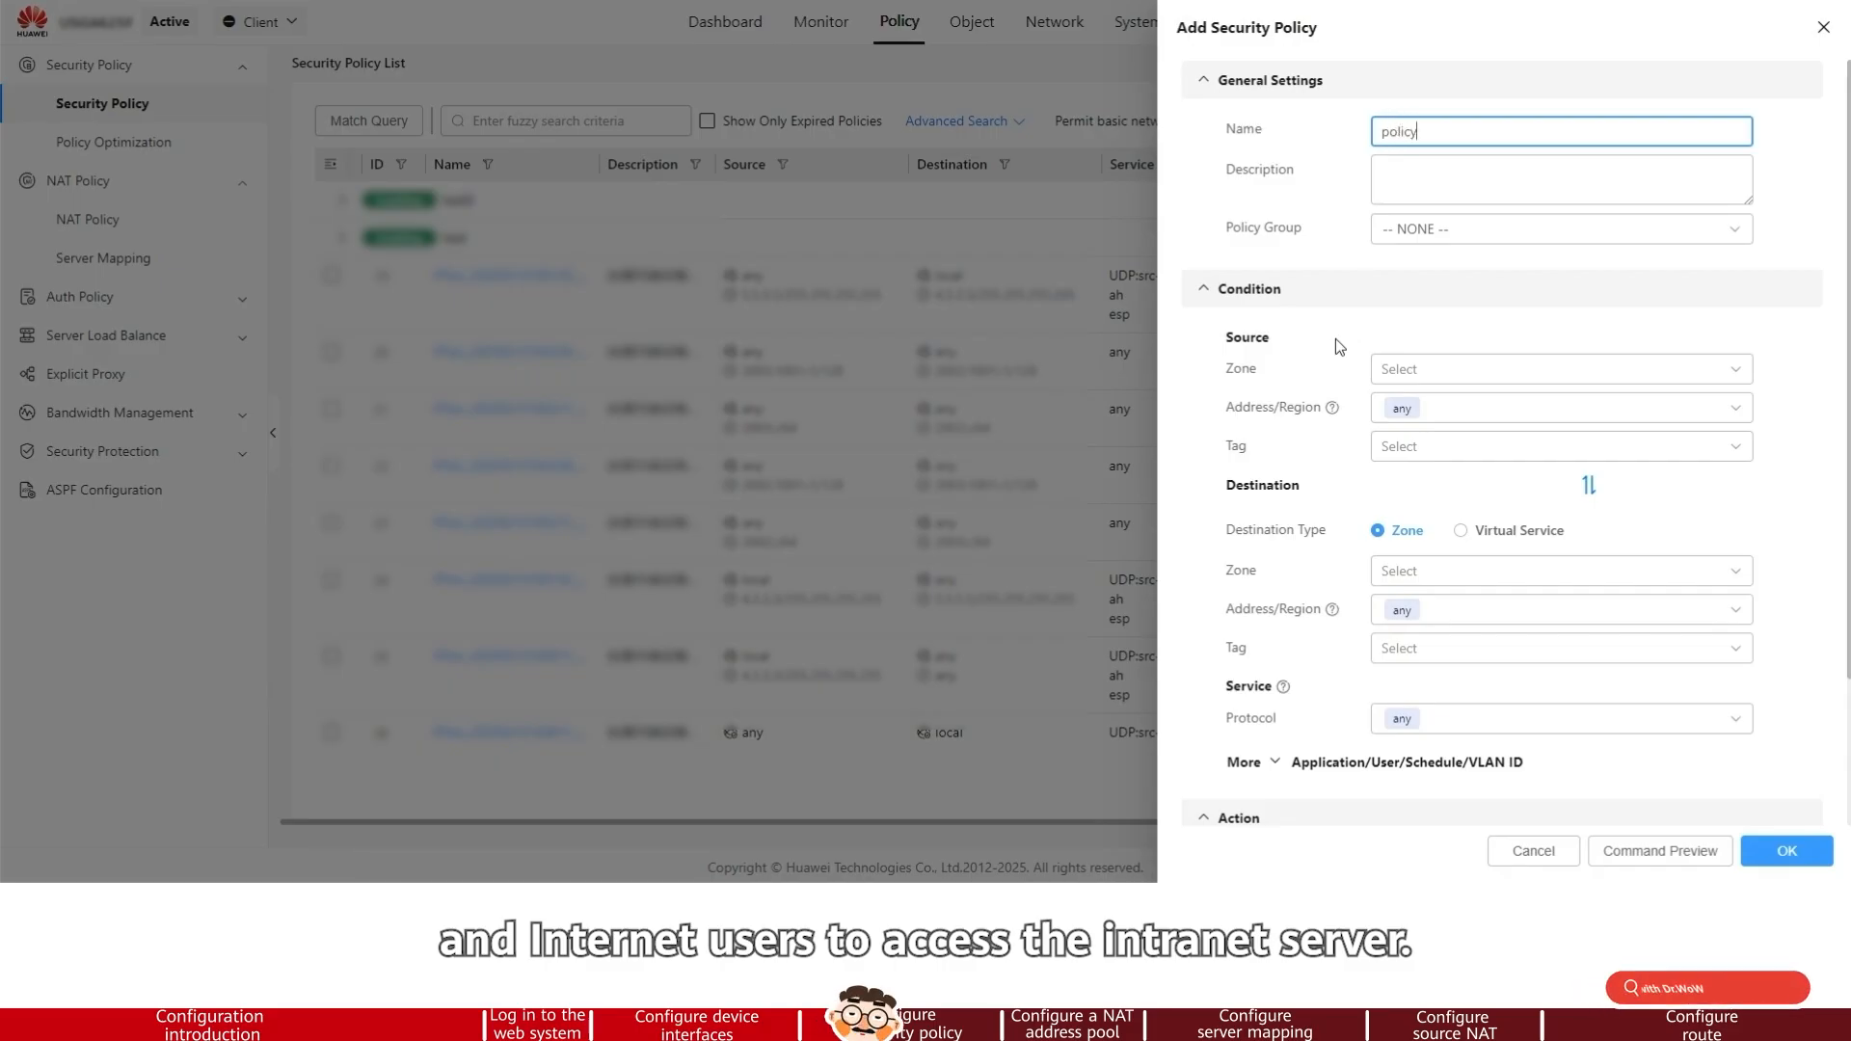
{"action": "type", "text": "1"}
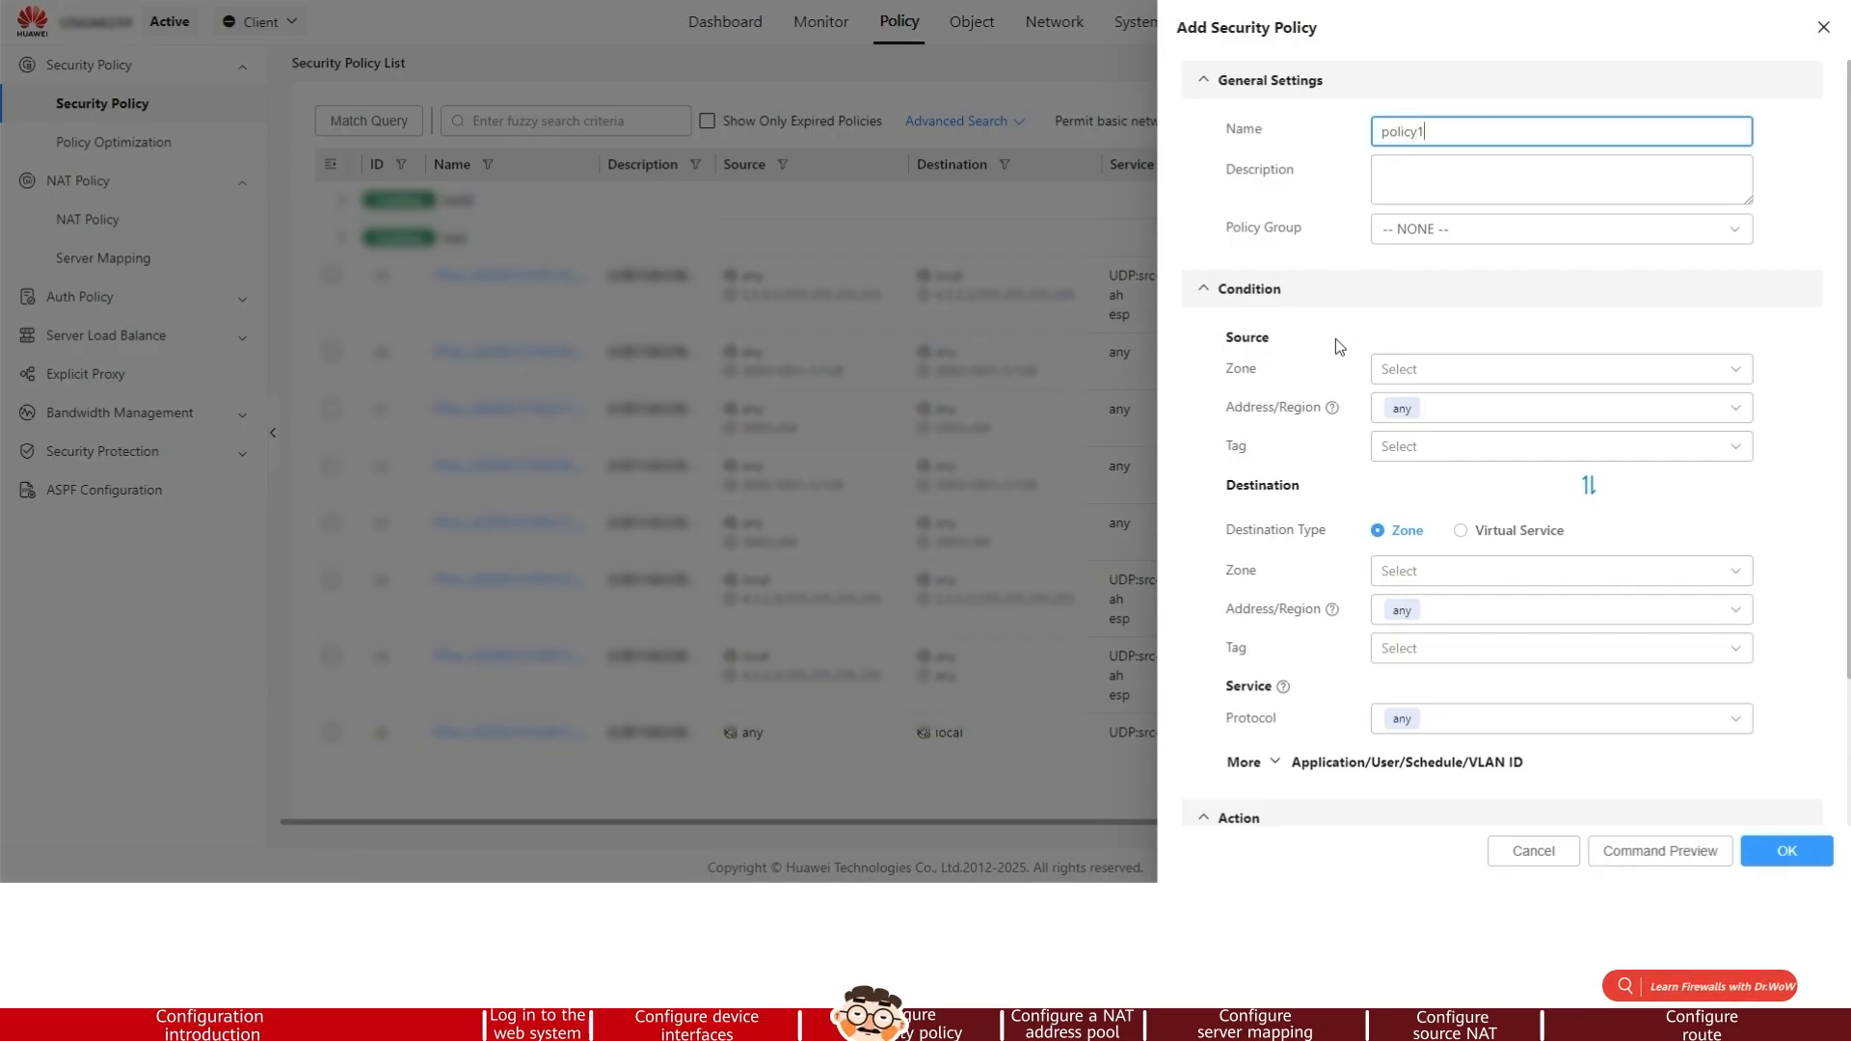
Set the policy's source zones to untrust and dmz
{"action": "left_click", "coordinate": [1553, 369]}
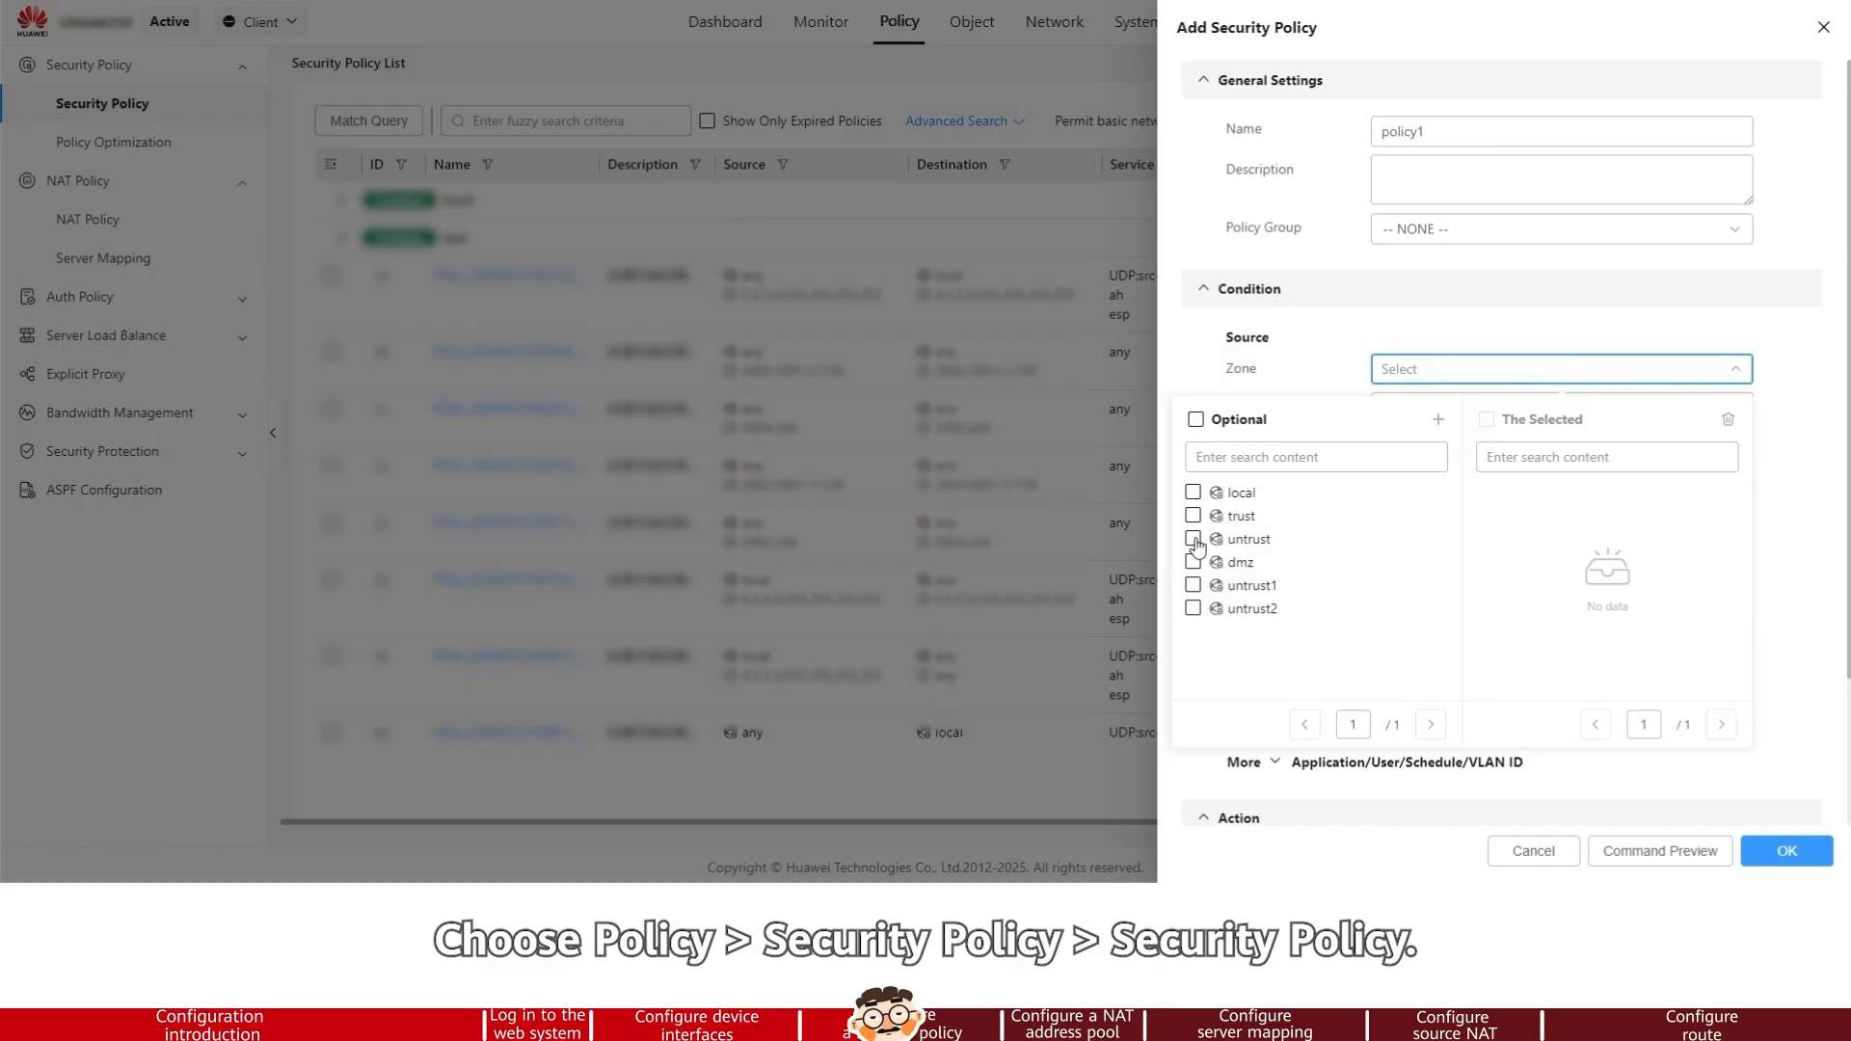
{"action": "left_click", "coordinate": [1194, 539]}
{"action": "left_click", "coordinate": [1194, 563]}
{"action": "left_click", "coordinate": [1780, 491]}
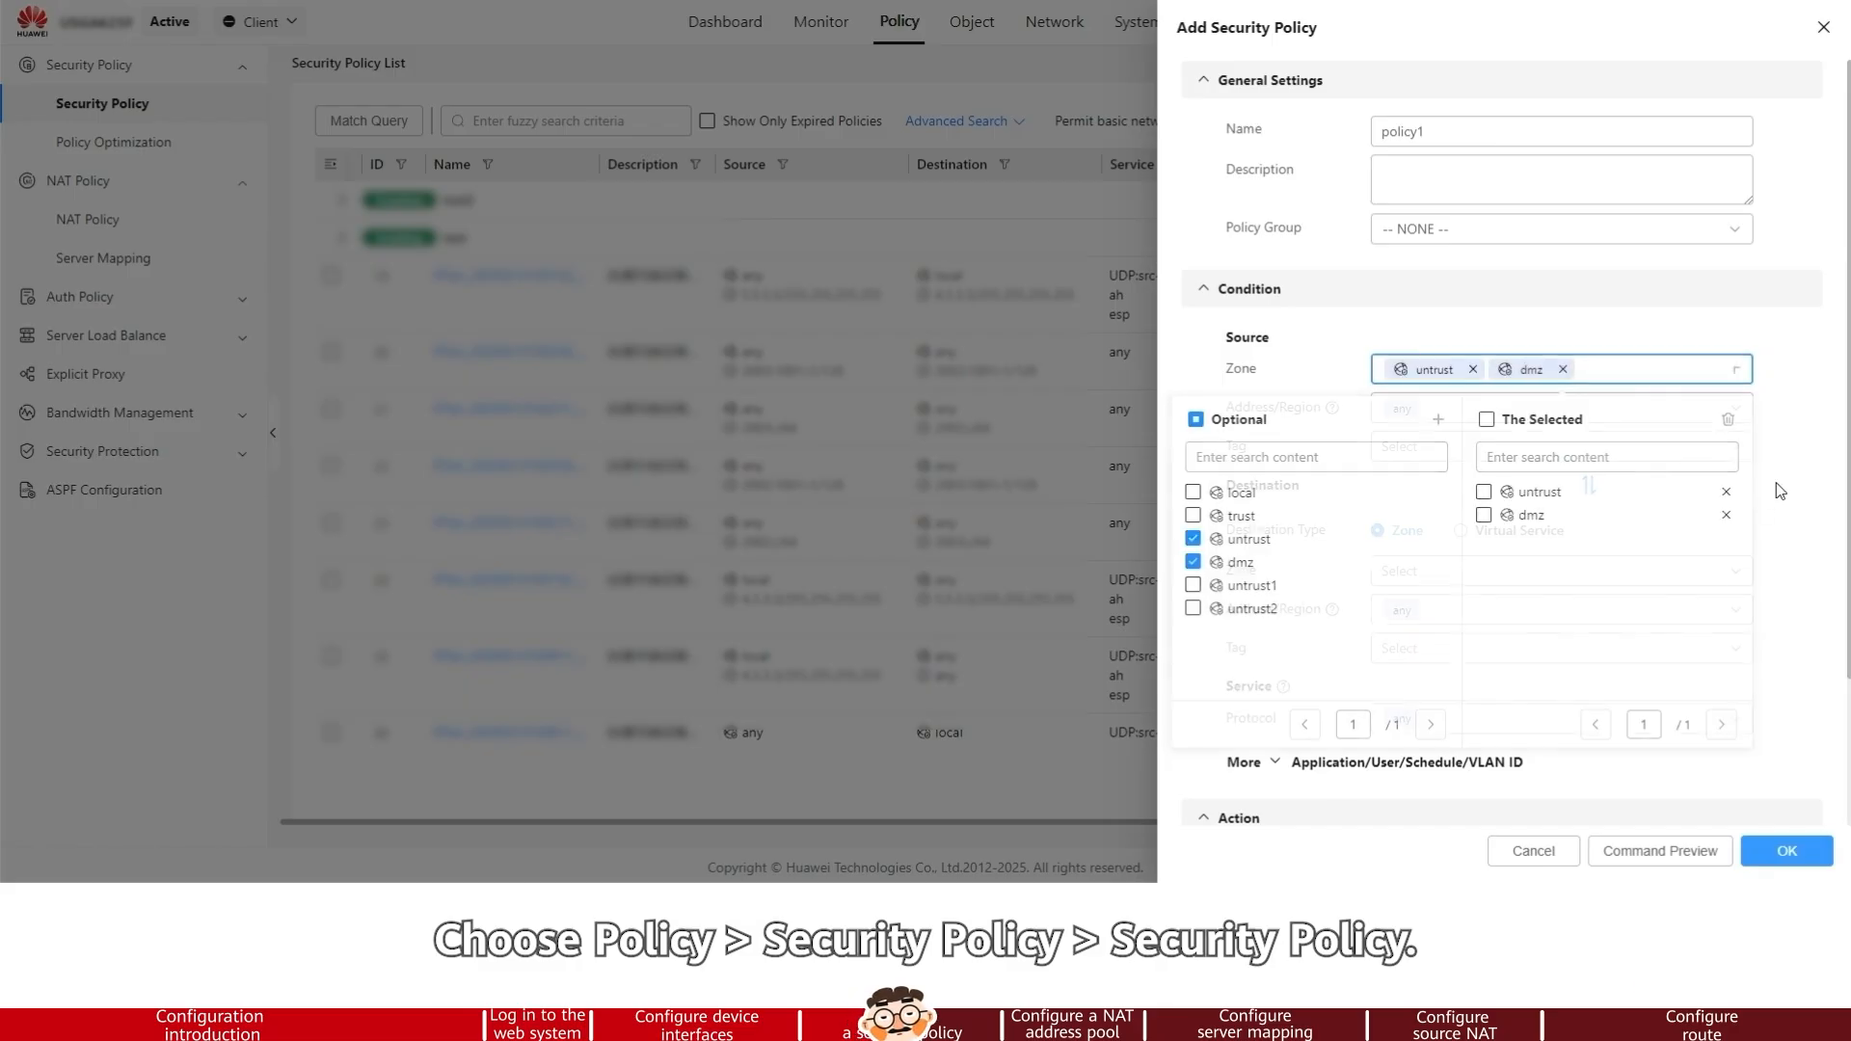
Set the policy's destination zone to dmz
{"action": "left_click", "coordinate": [1502, 569]}
{"action": "left_click", "coordinate": [798, 562]}
{"action": "left_click", "coordinate": [1769, 594]}
Set the policy's destination address to 10.2.0.0/24
{"action": "left_click", "coordinate": [1543, 607]}
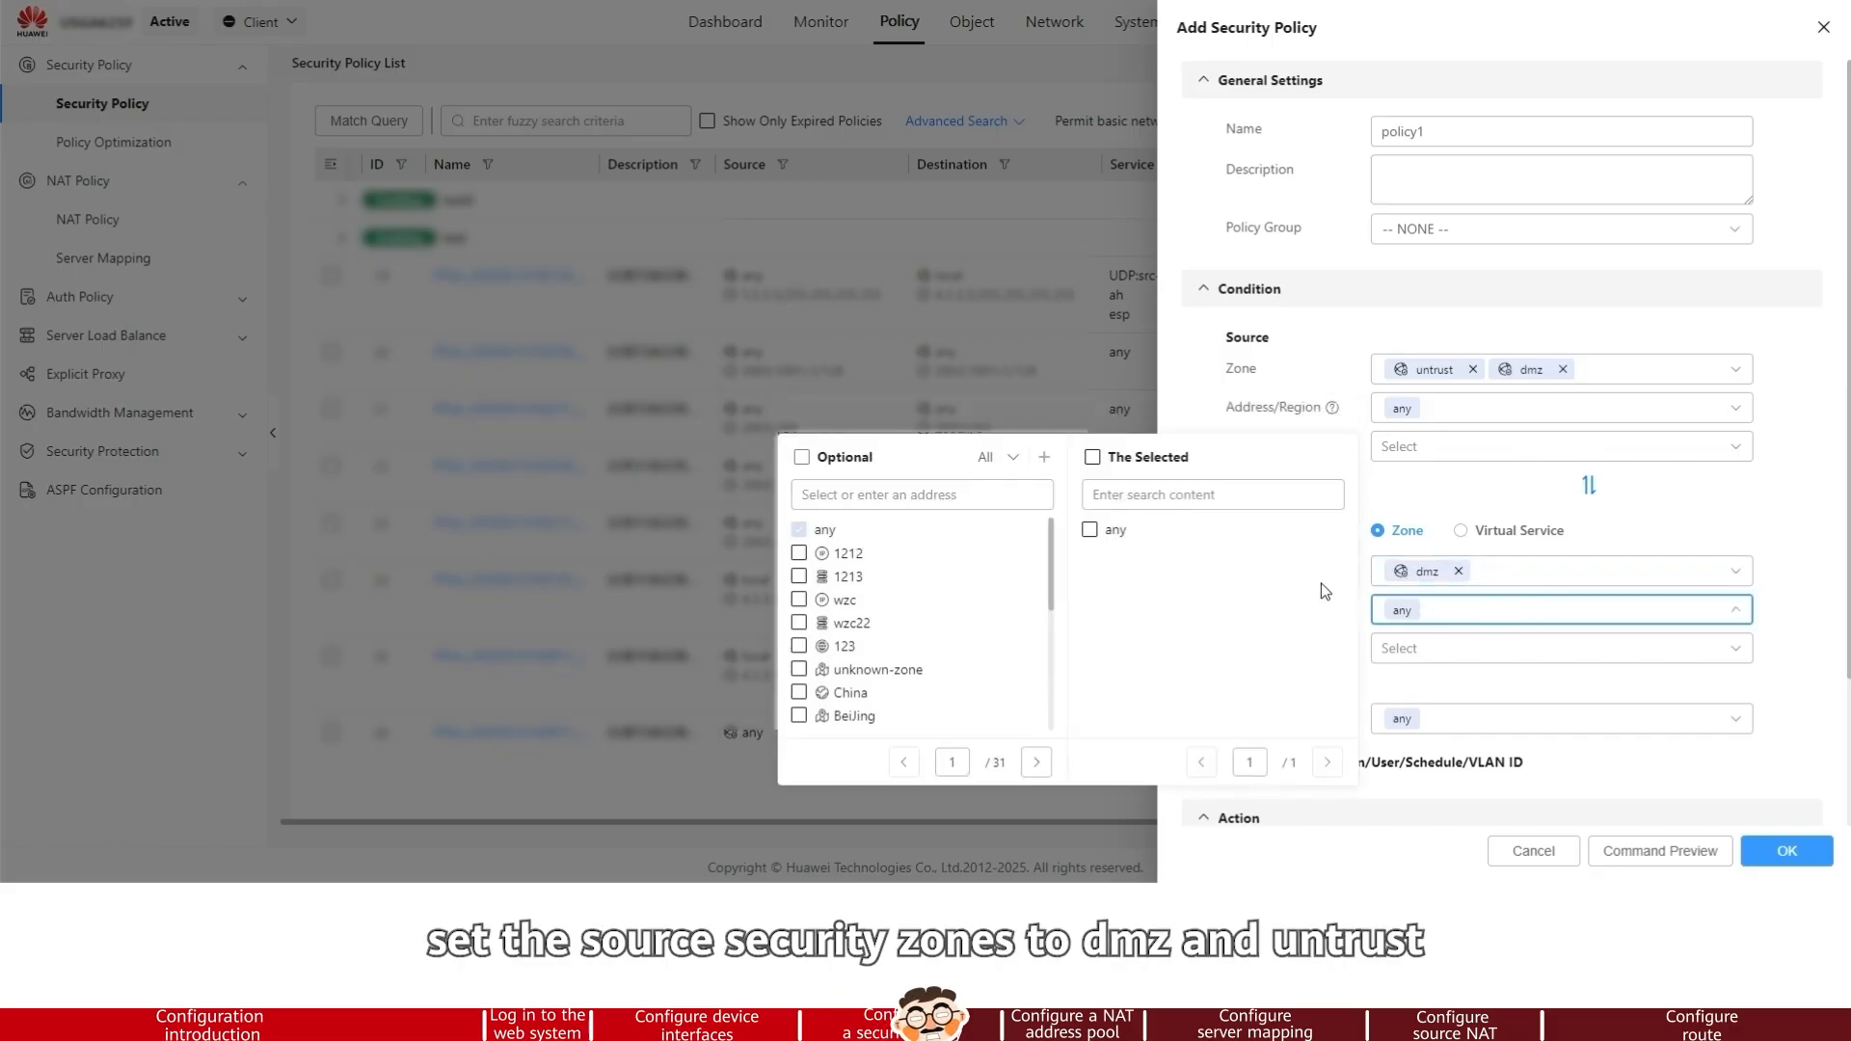
{"action": "left_click", "coordinate": [885, 500]}
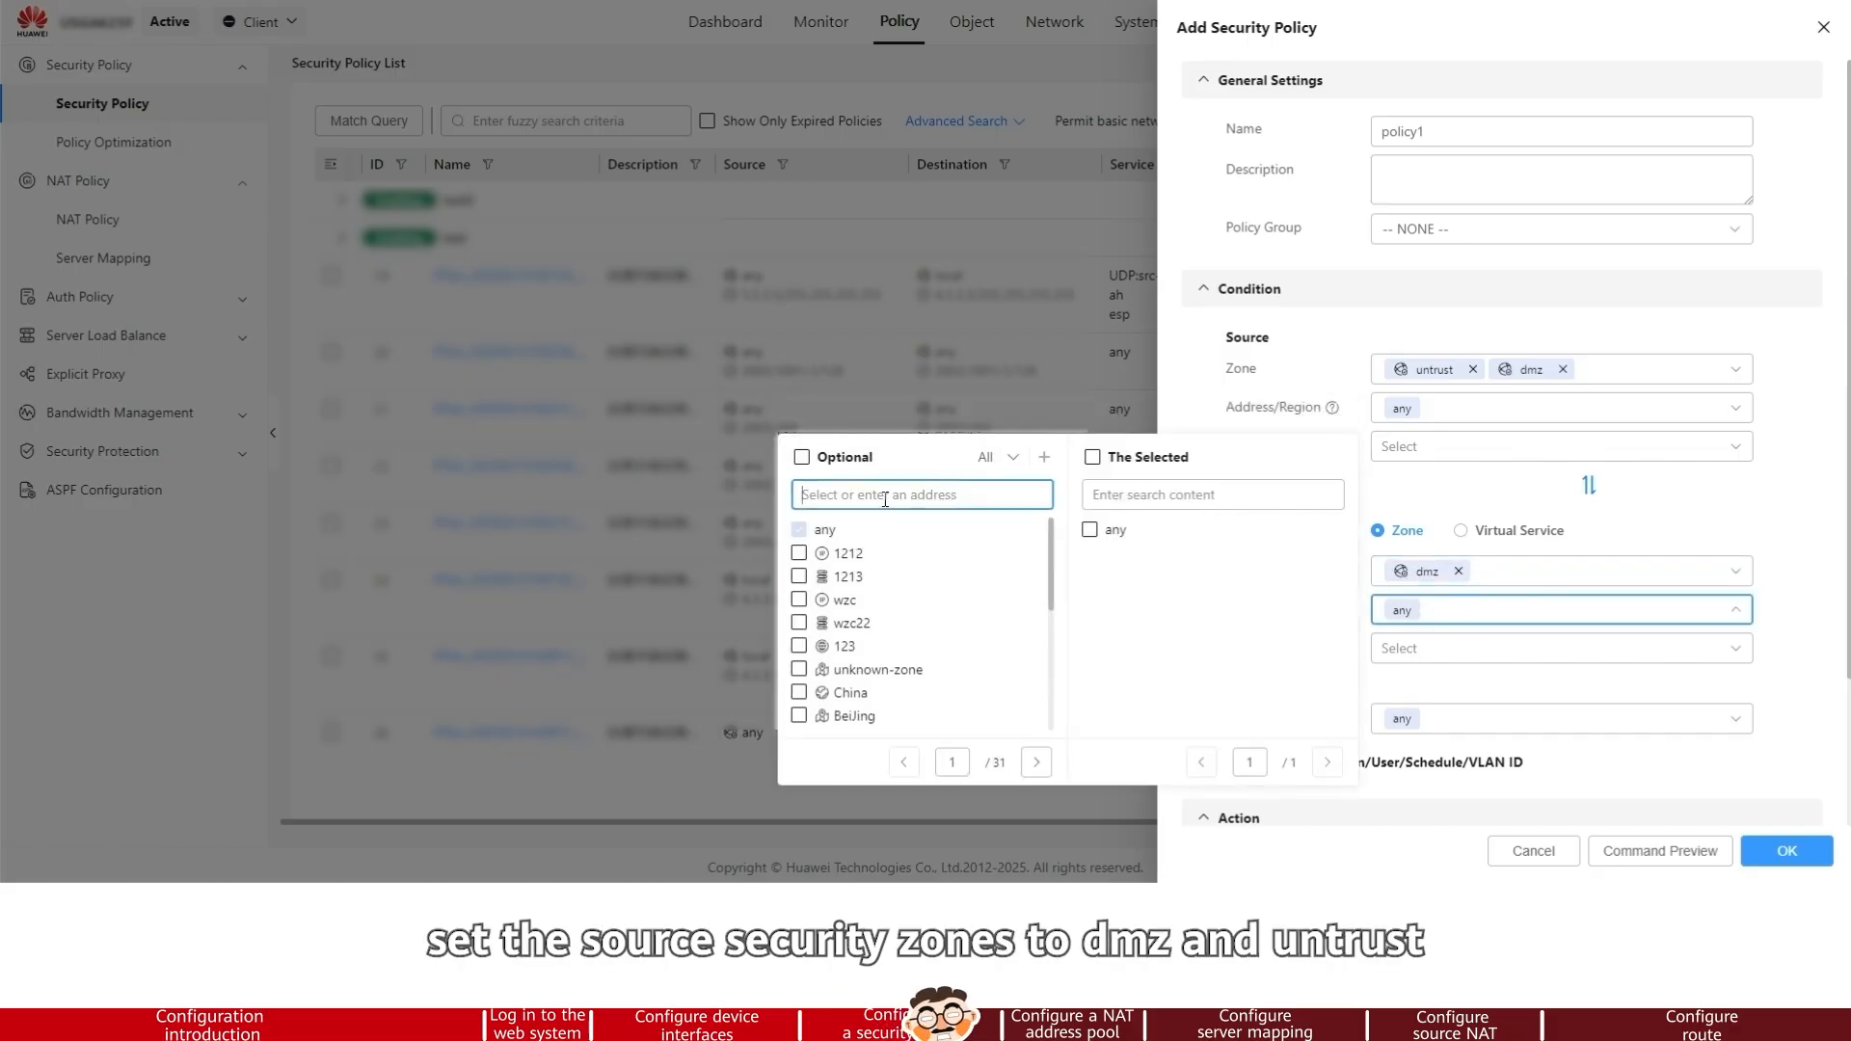
{"action": "type", "text": "10.2.0.0/24"}
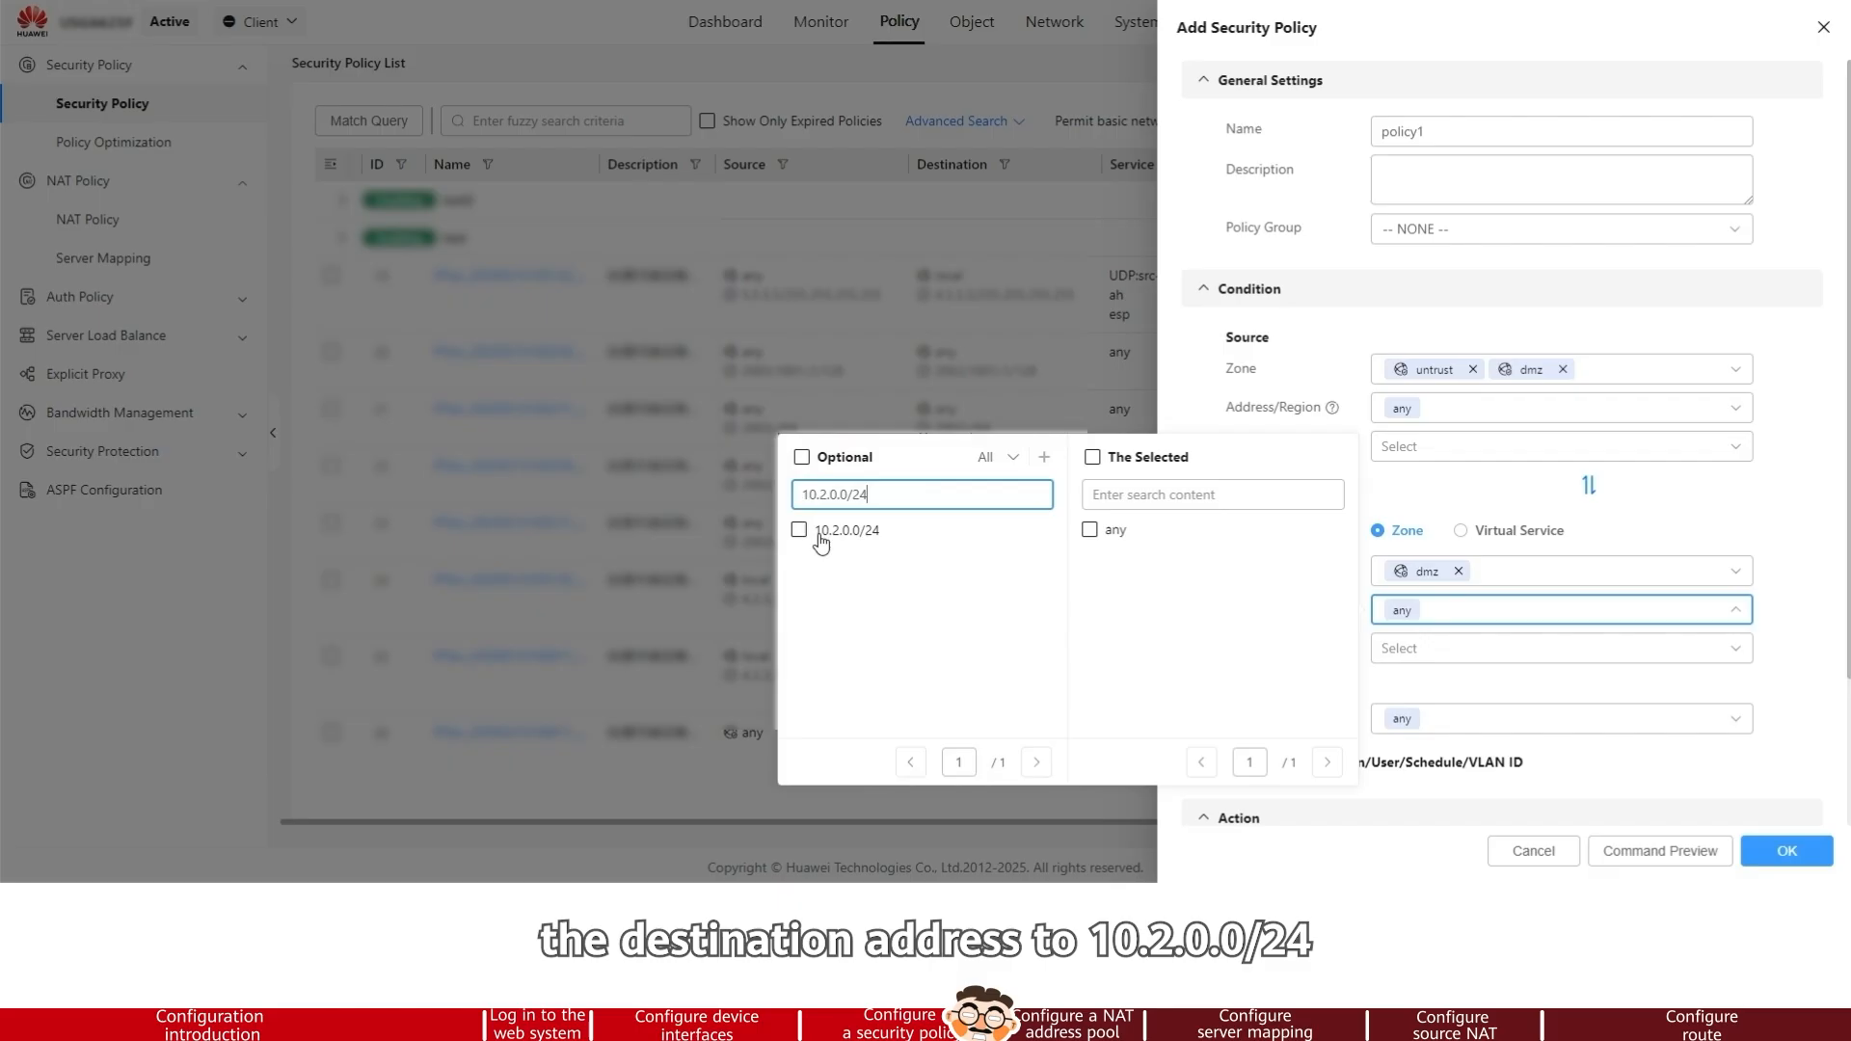
{"action": "left_click", "coordinate": [798, 530]}
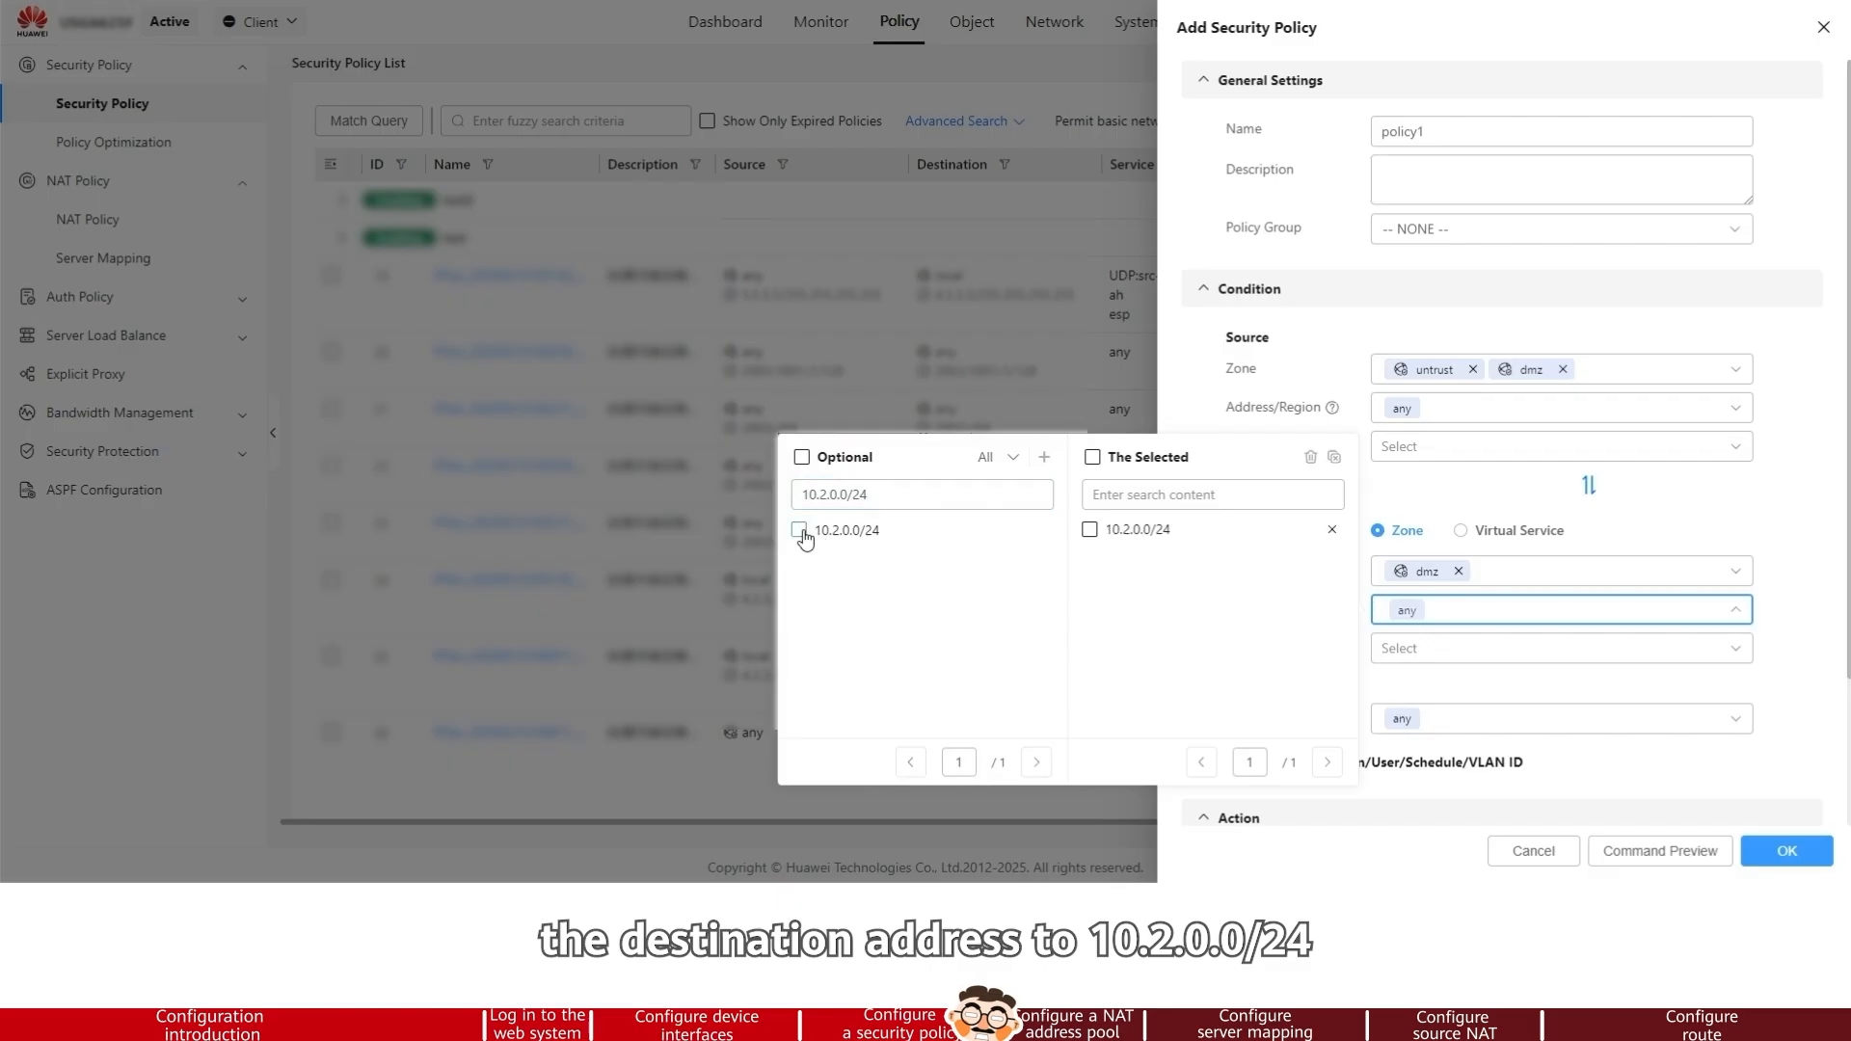
{"action": "left_click", "coordinate": [1781, 526]}
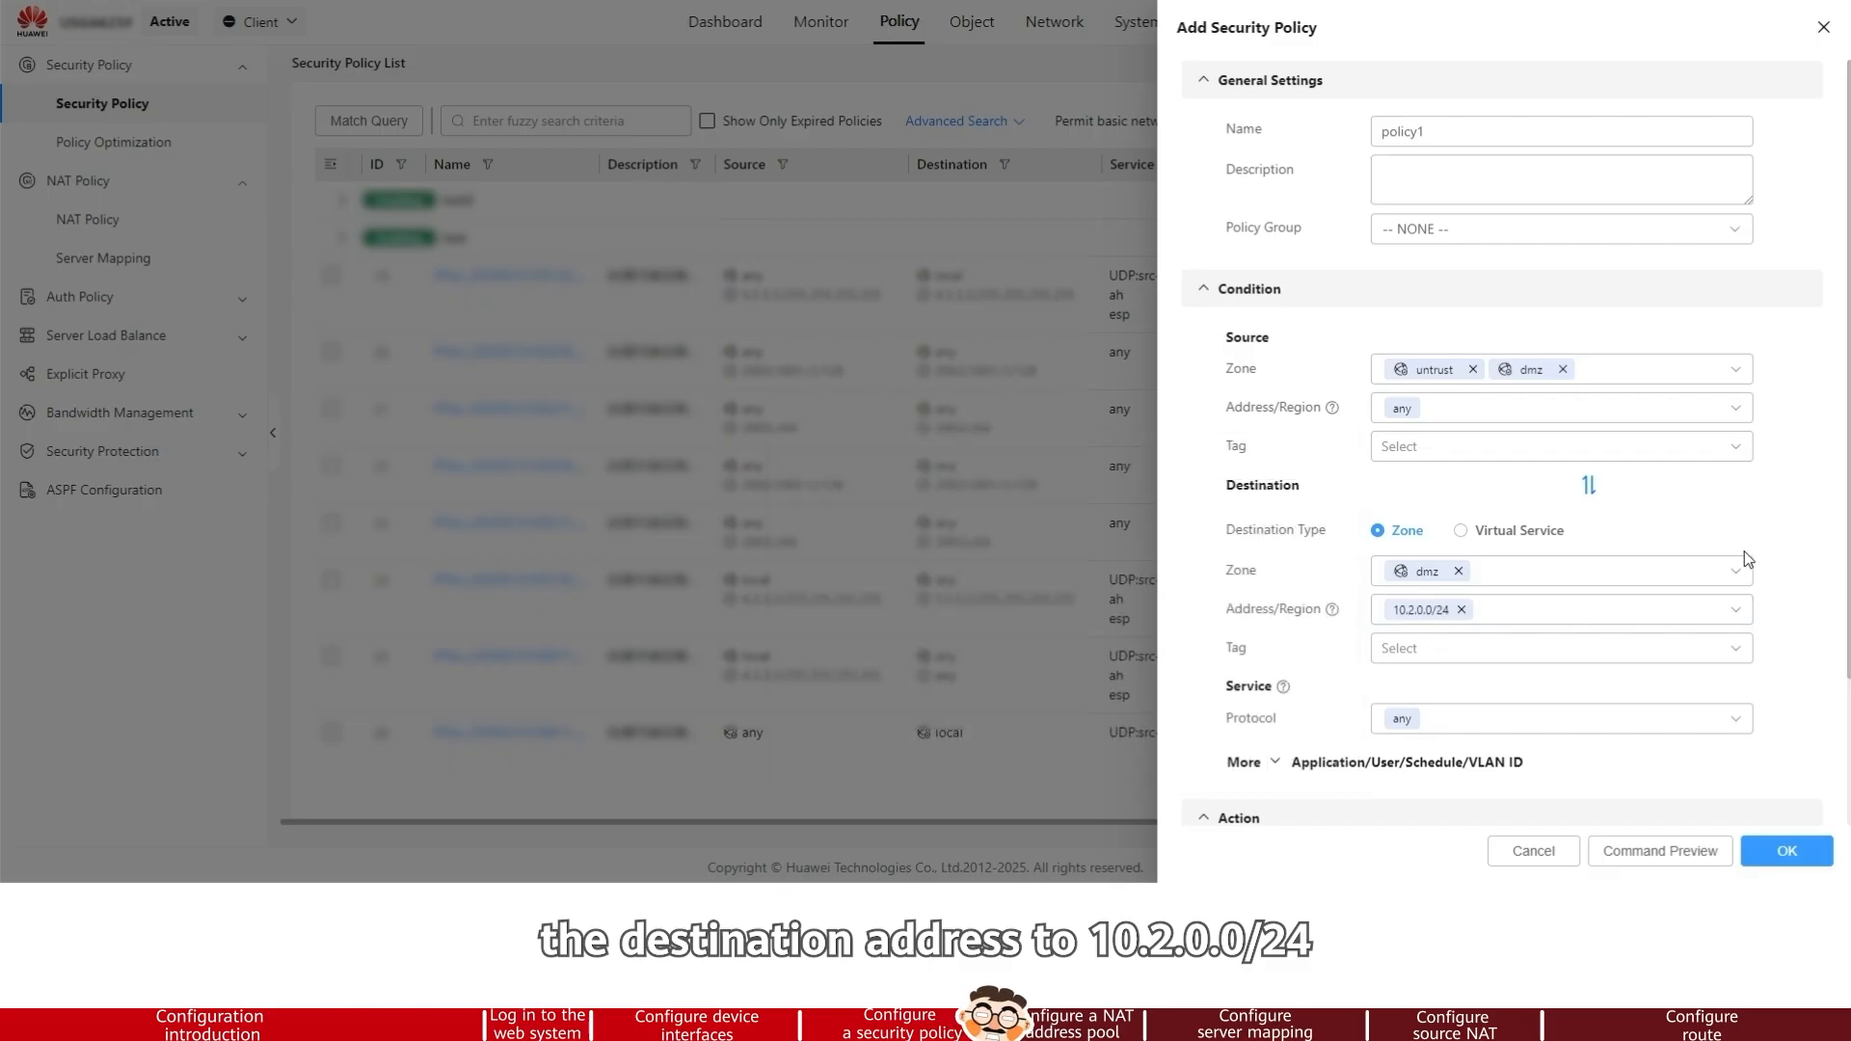
{"action": "scroll", "coordinate": [1747, 559], "scroll_direction": "down", "scroll_amount": 2}
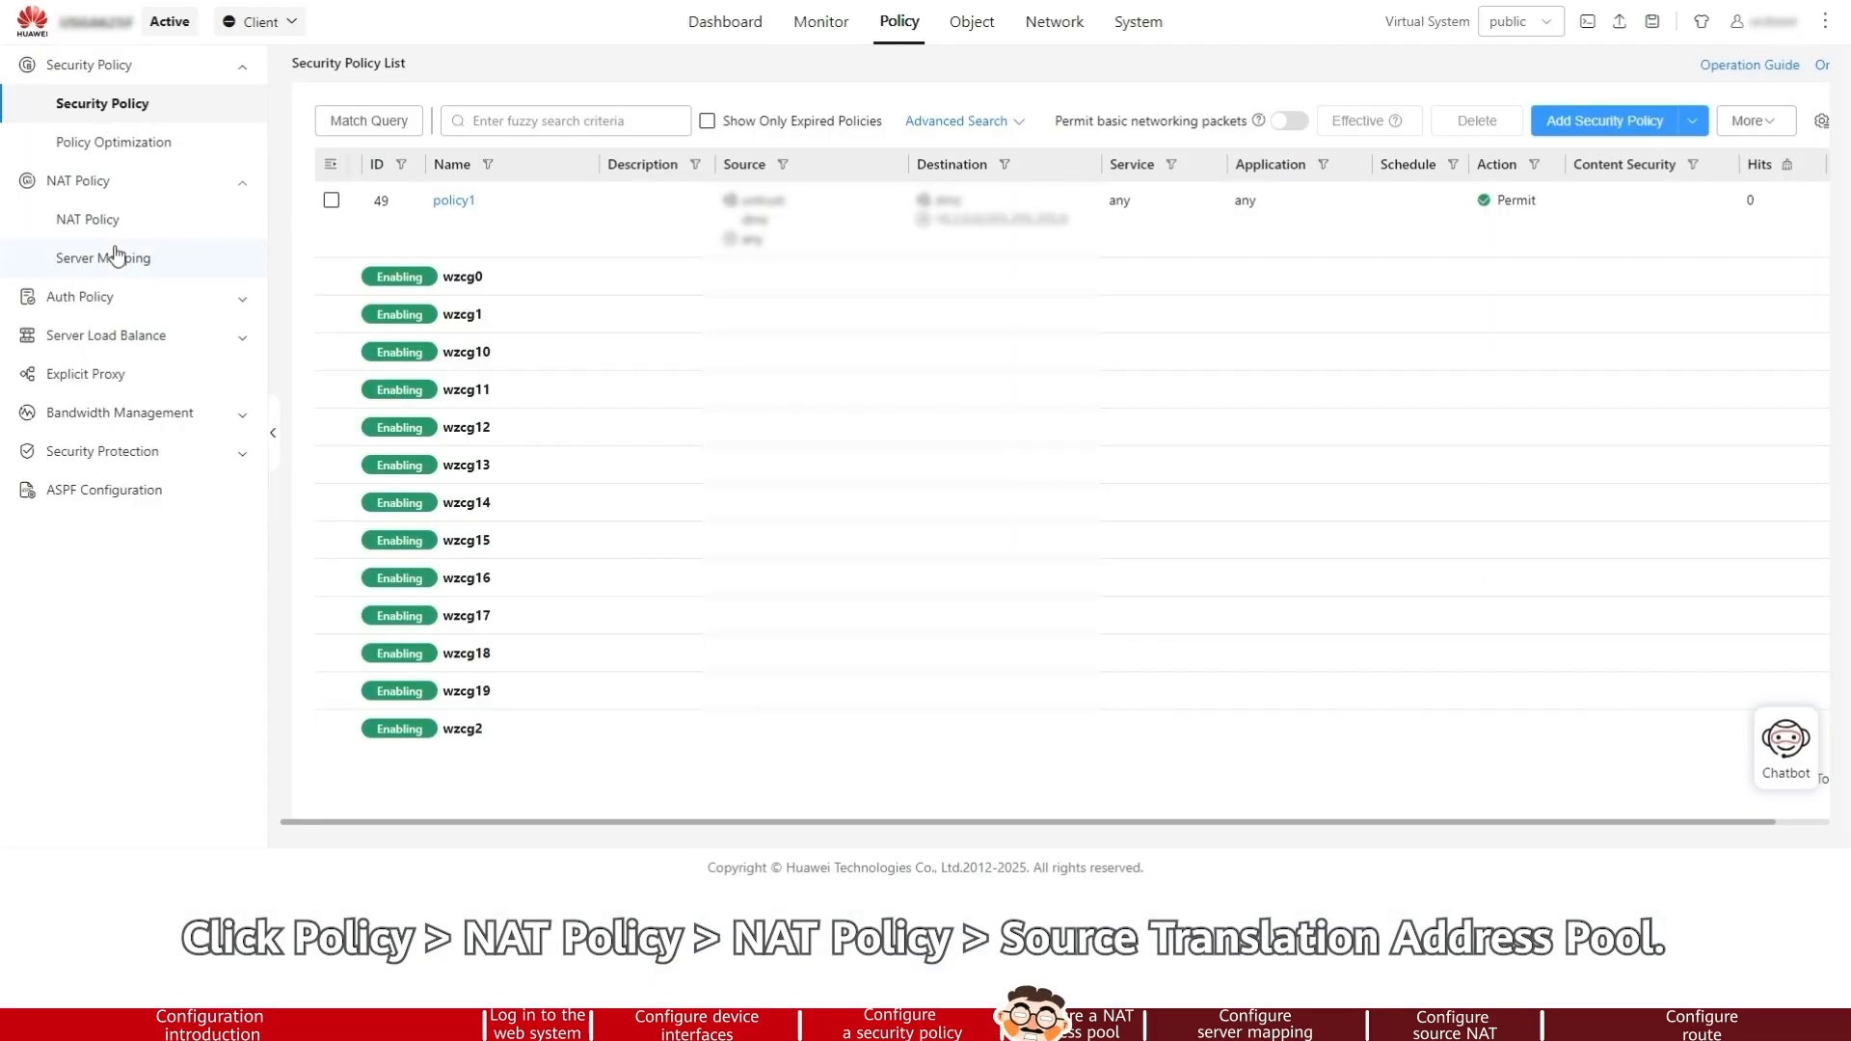
Add a source translation address pool named addressgroup1
{"action": "left_click", "coordinate": [124, 222]}
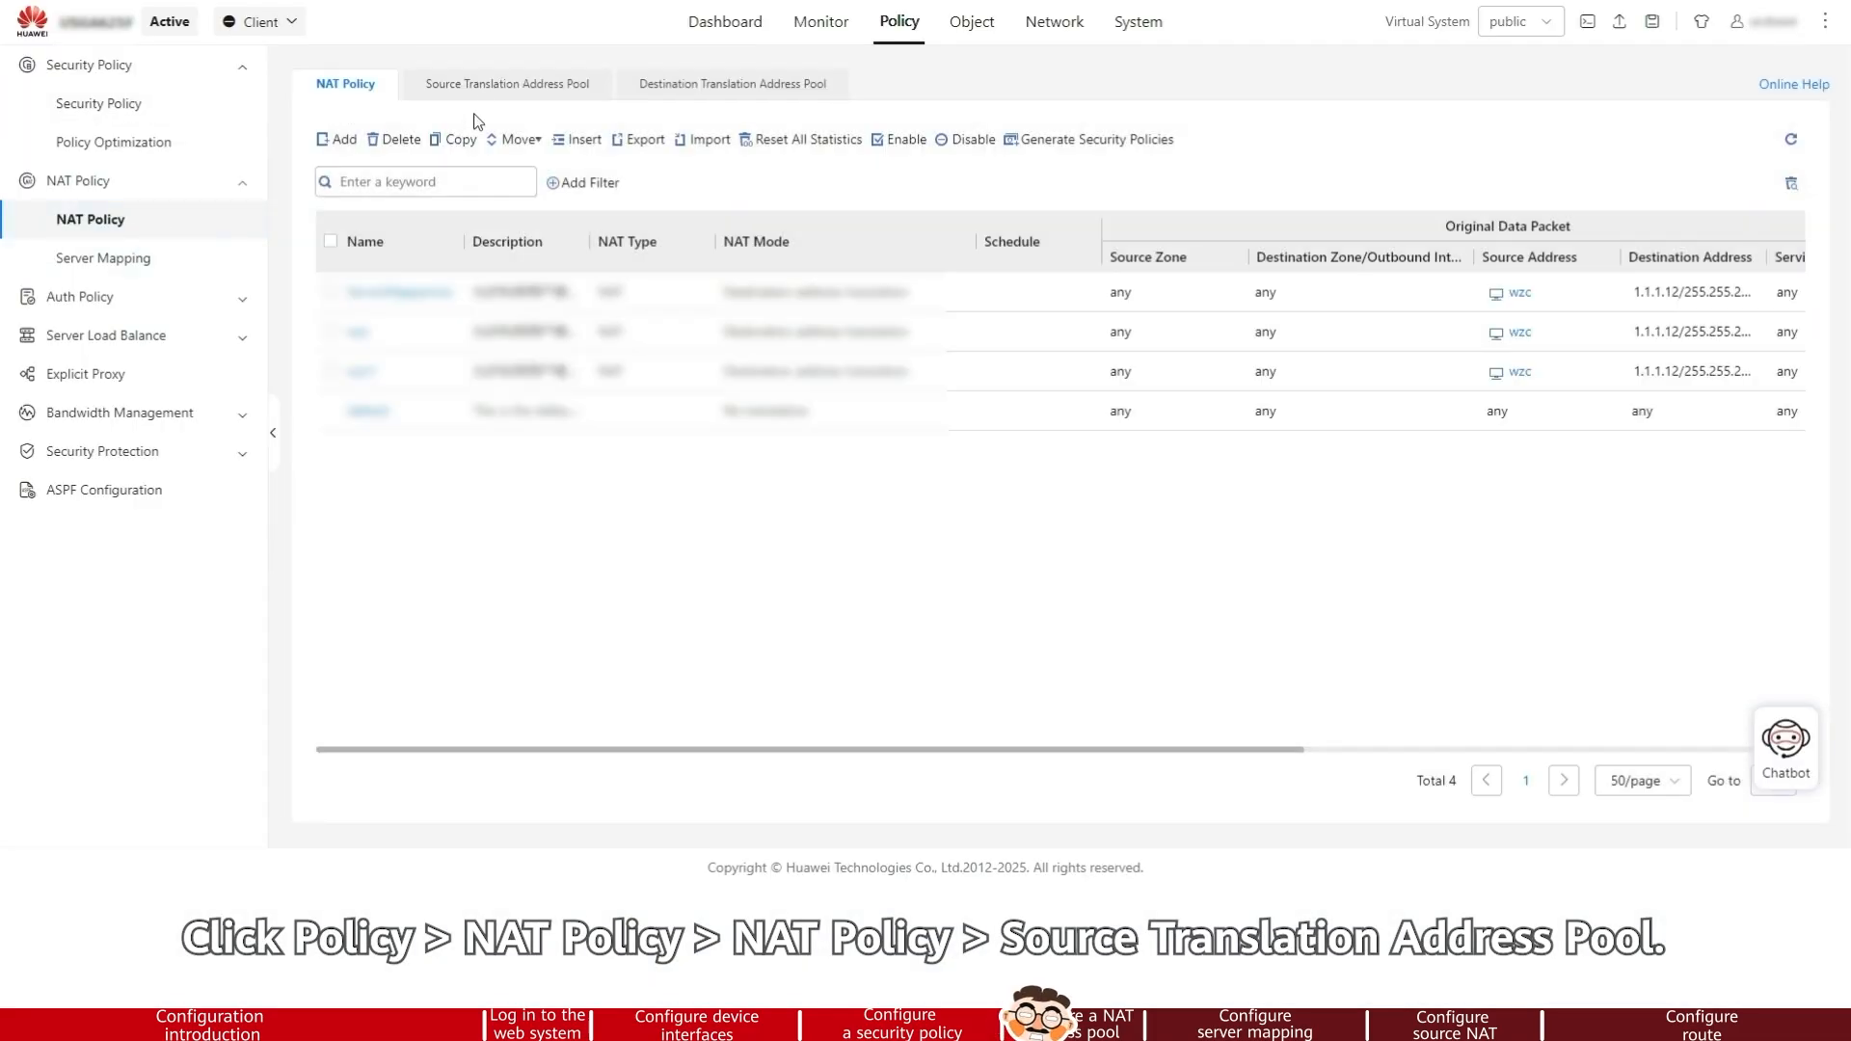
{"action": "left_click", "coordinate": [490, 87]}
{"action": "left_click", "coordinate": [340, 140]}
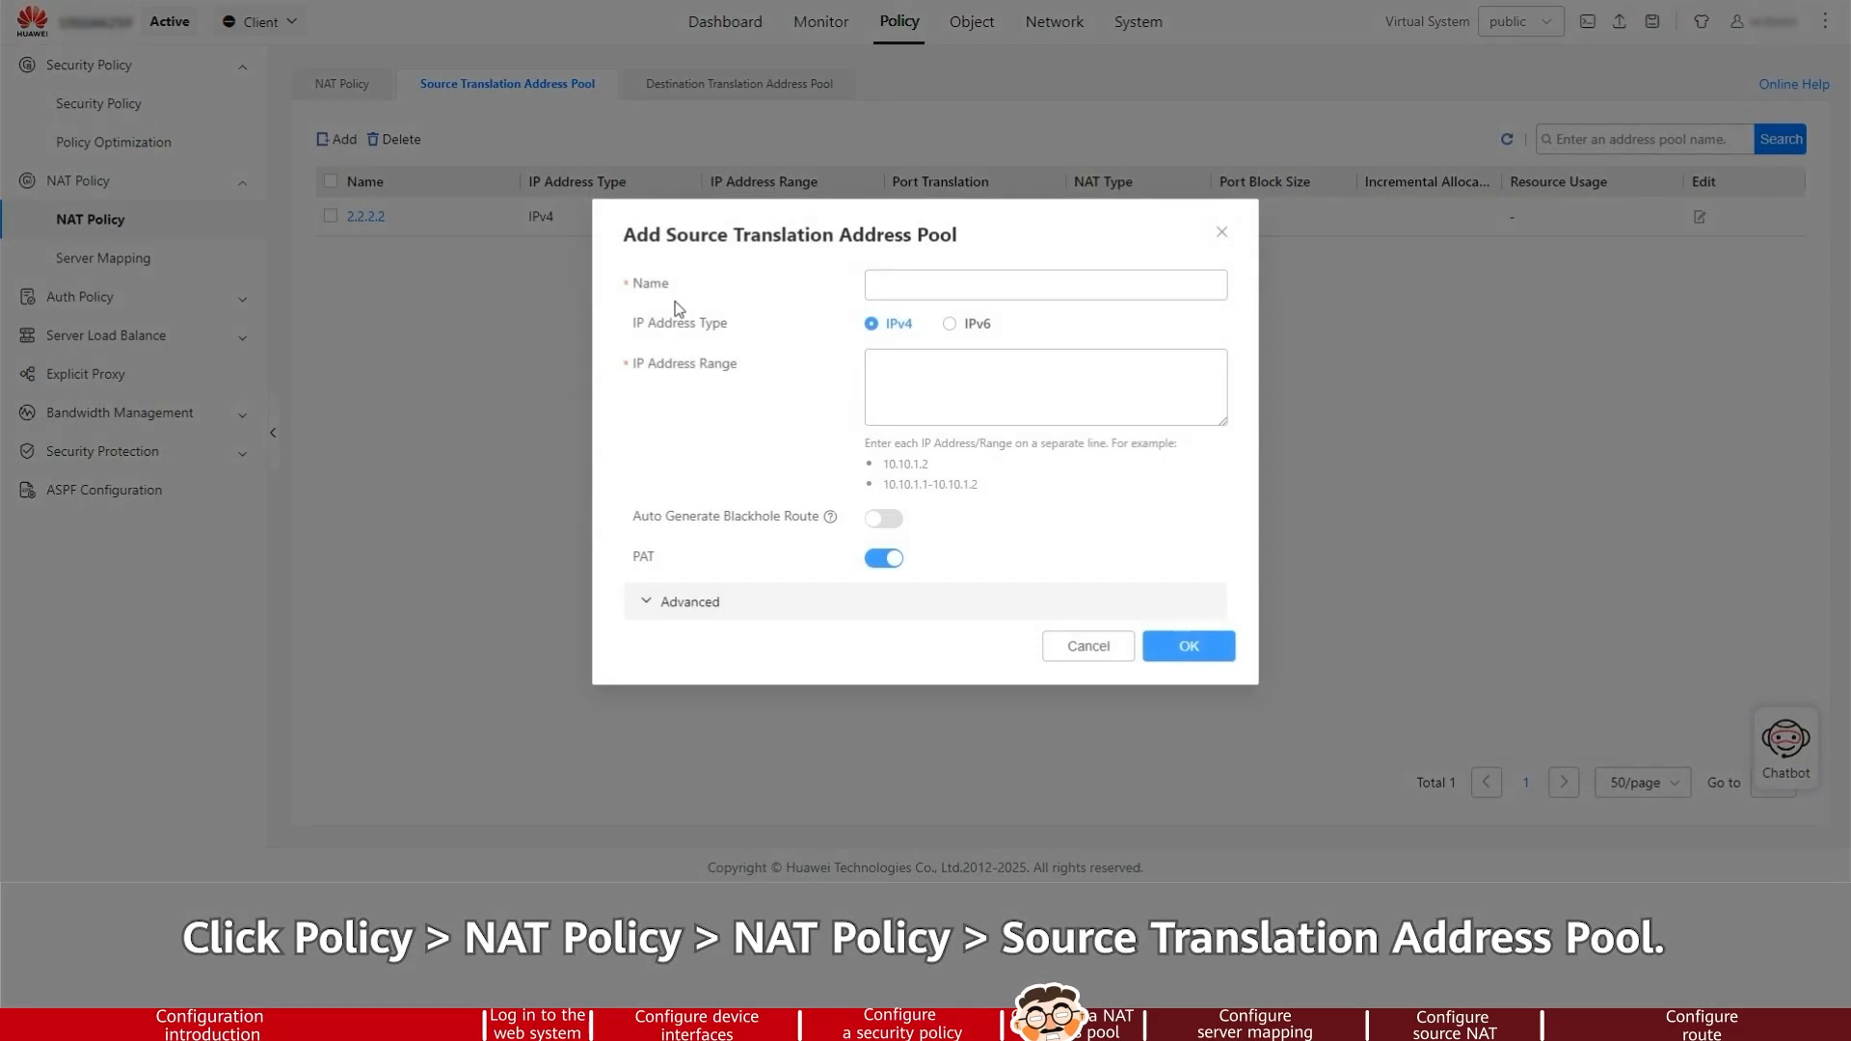
{"action": "type", "text": "a"}
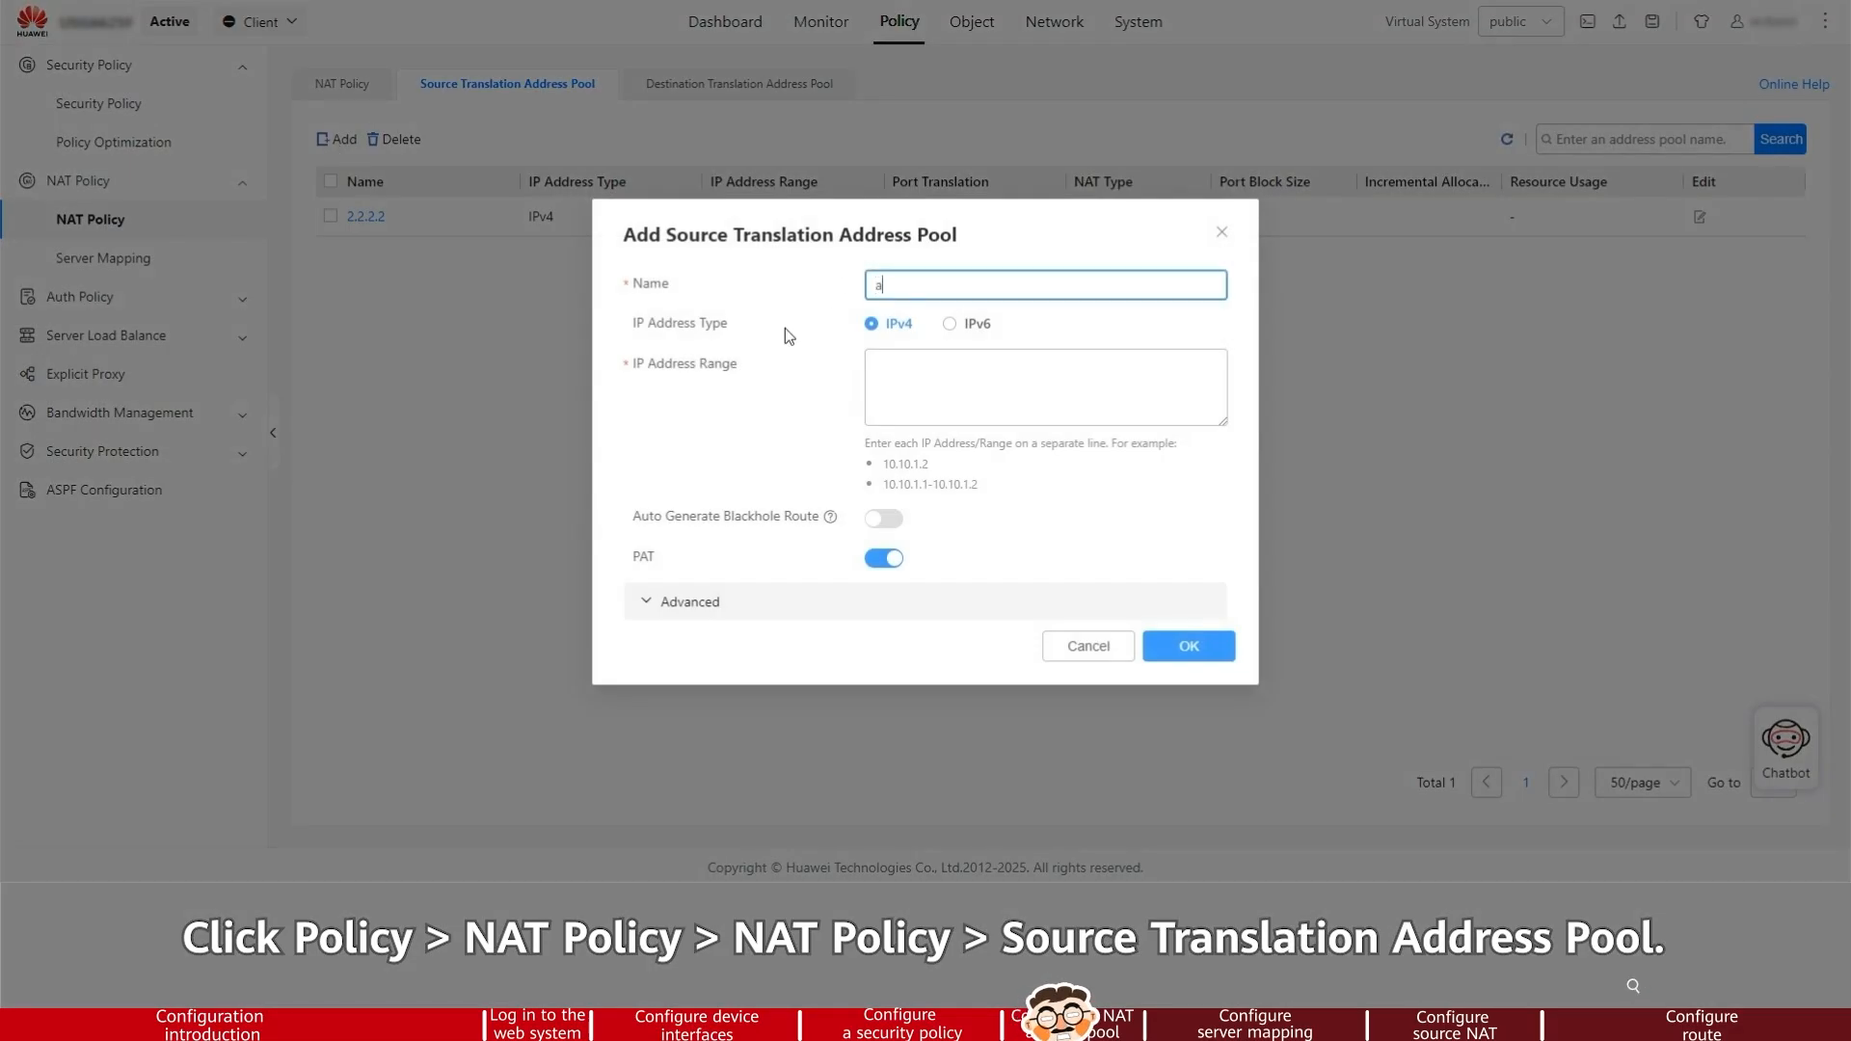
{"action": "type", "text": "ddress"}
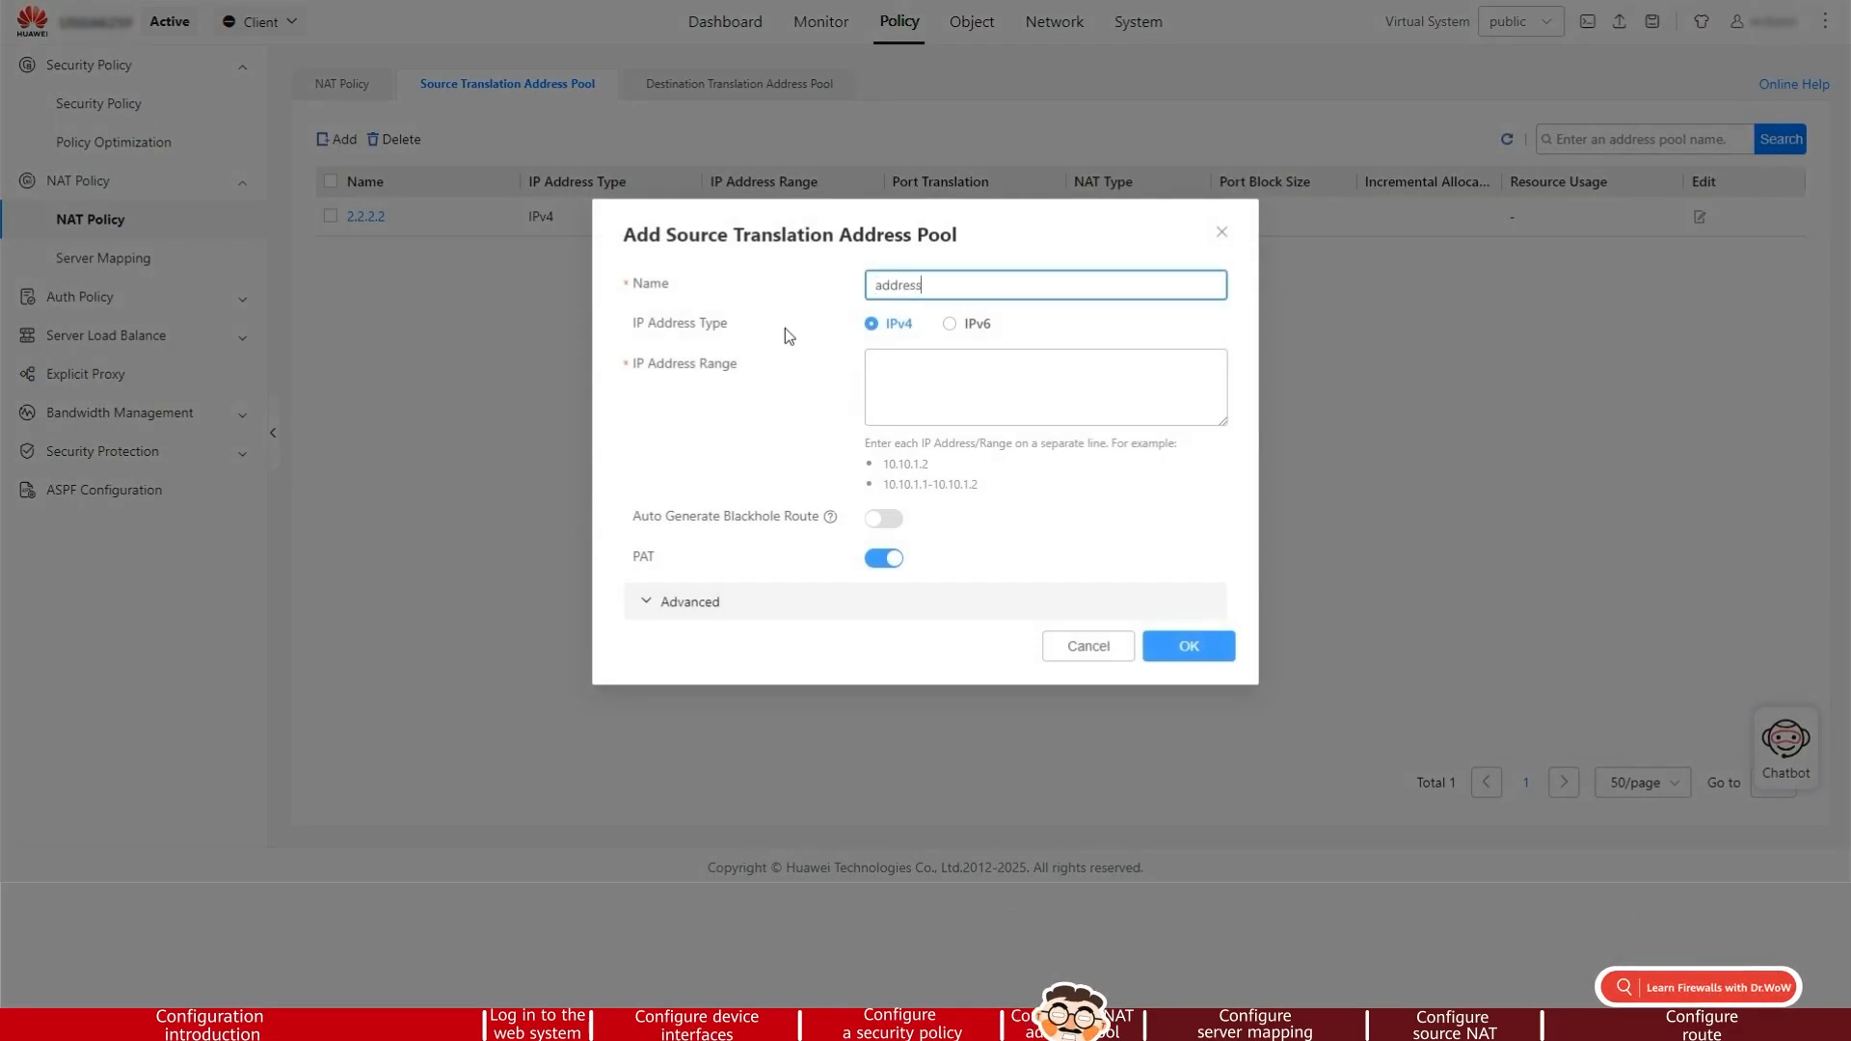
{"action": "type", "text": "group1"}
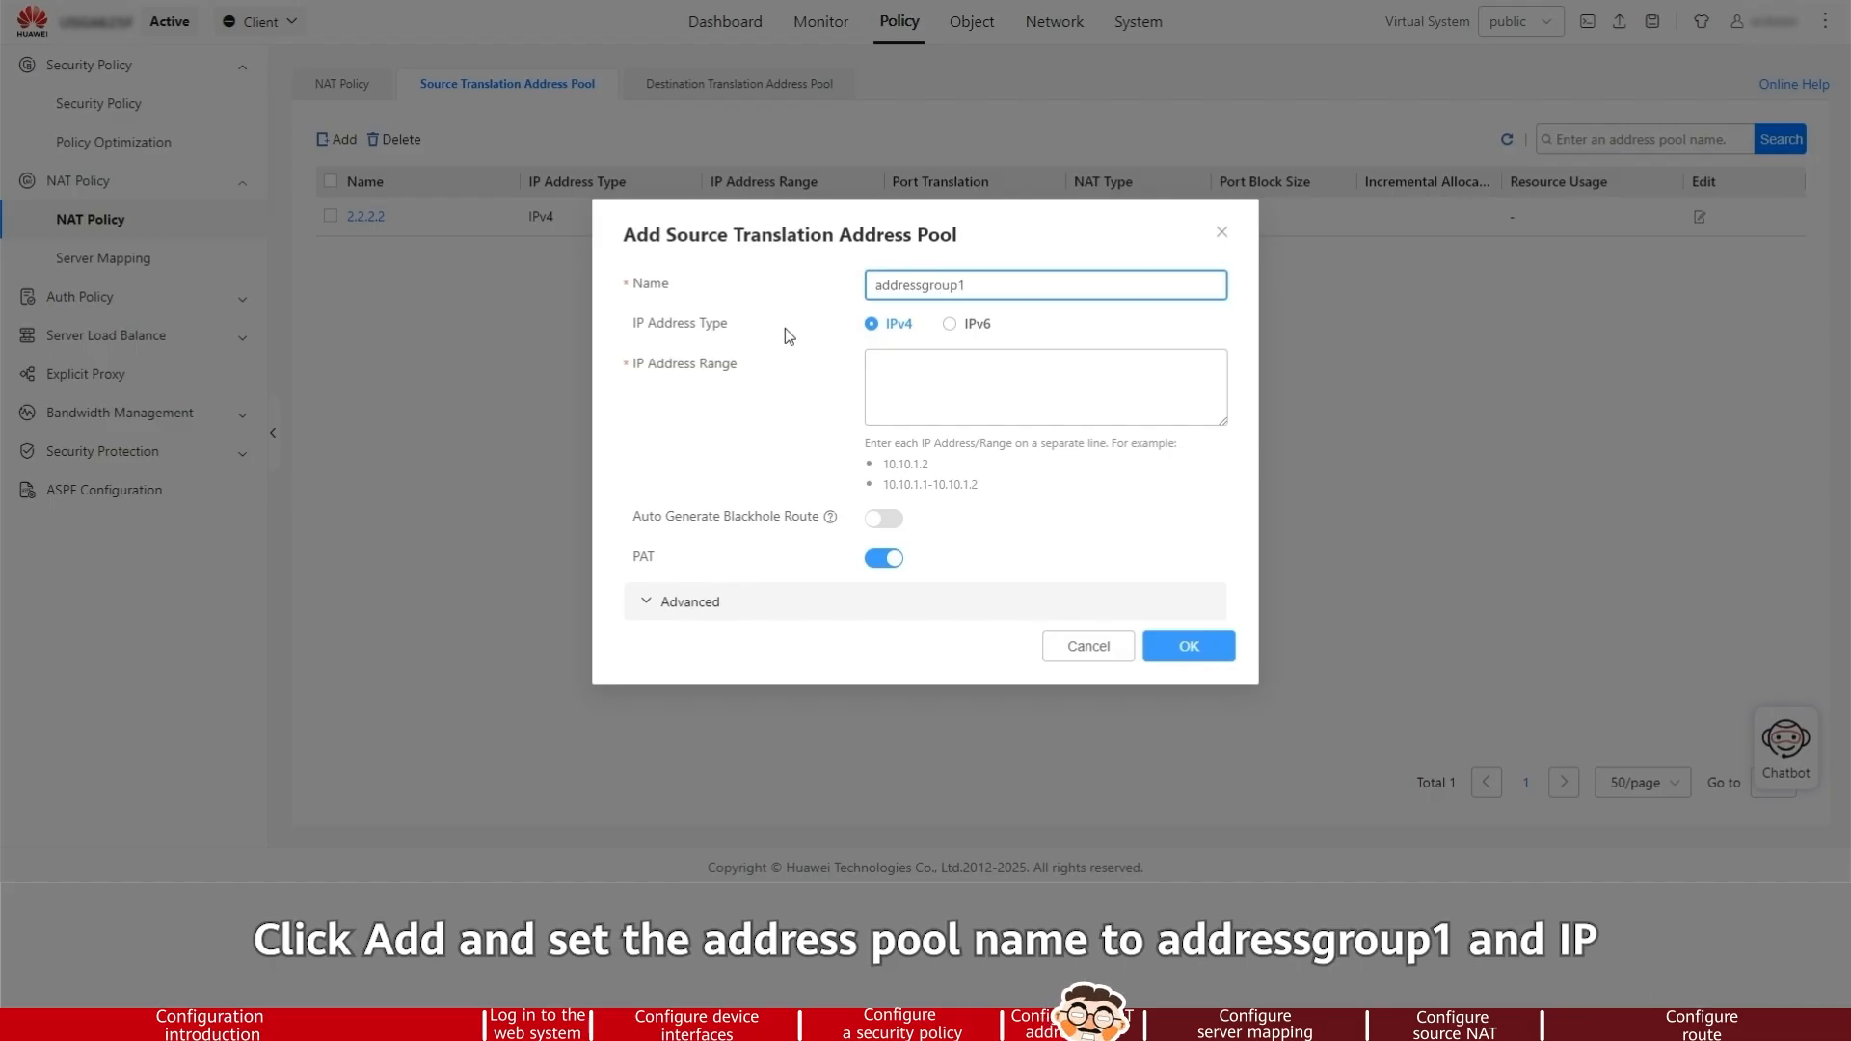
Set the pool's IP address range to 1.1.1.11 and enable Auto Generate Blackhole Route
{"action": "left_click", "coordinate": [893, 376]}
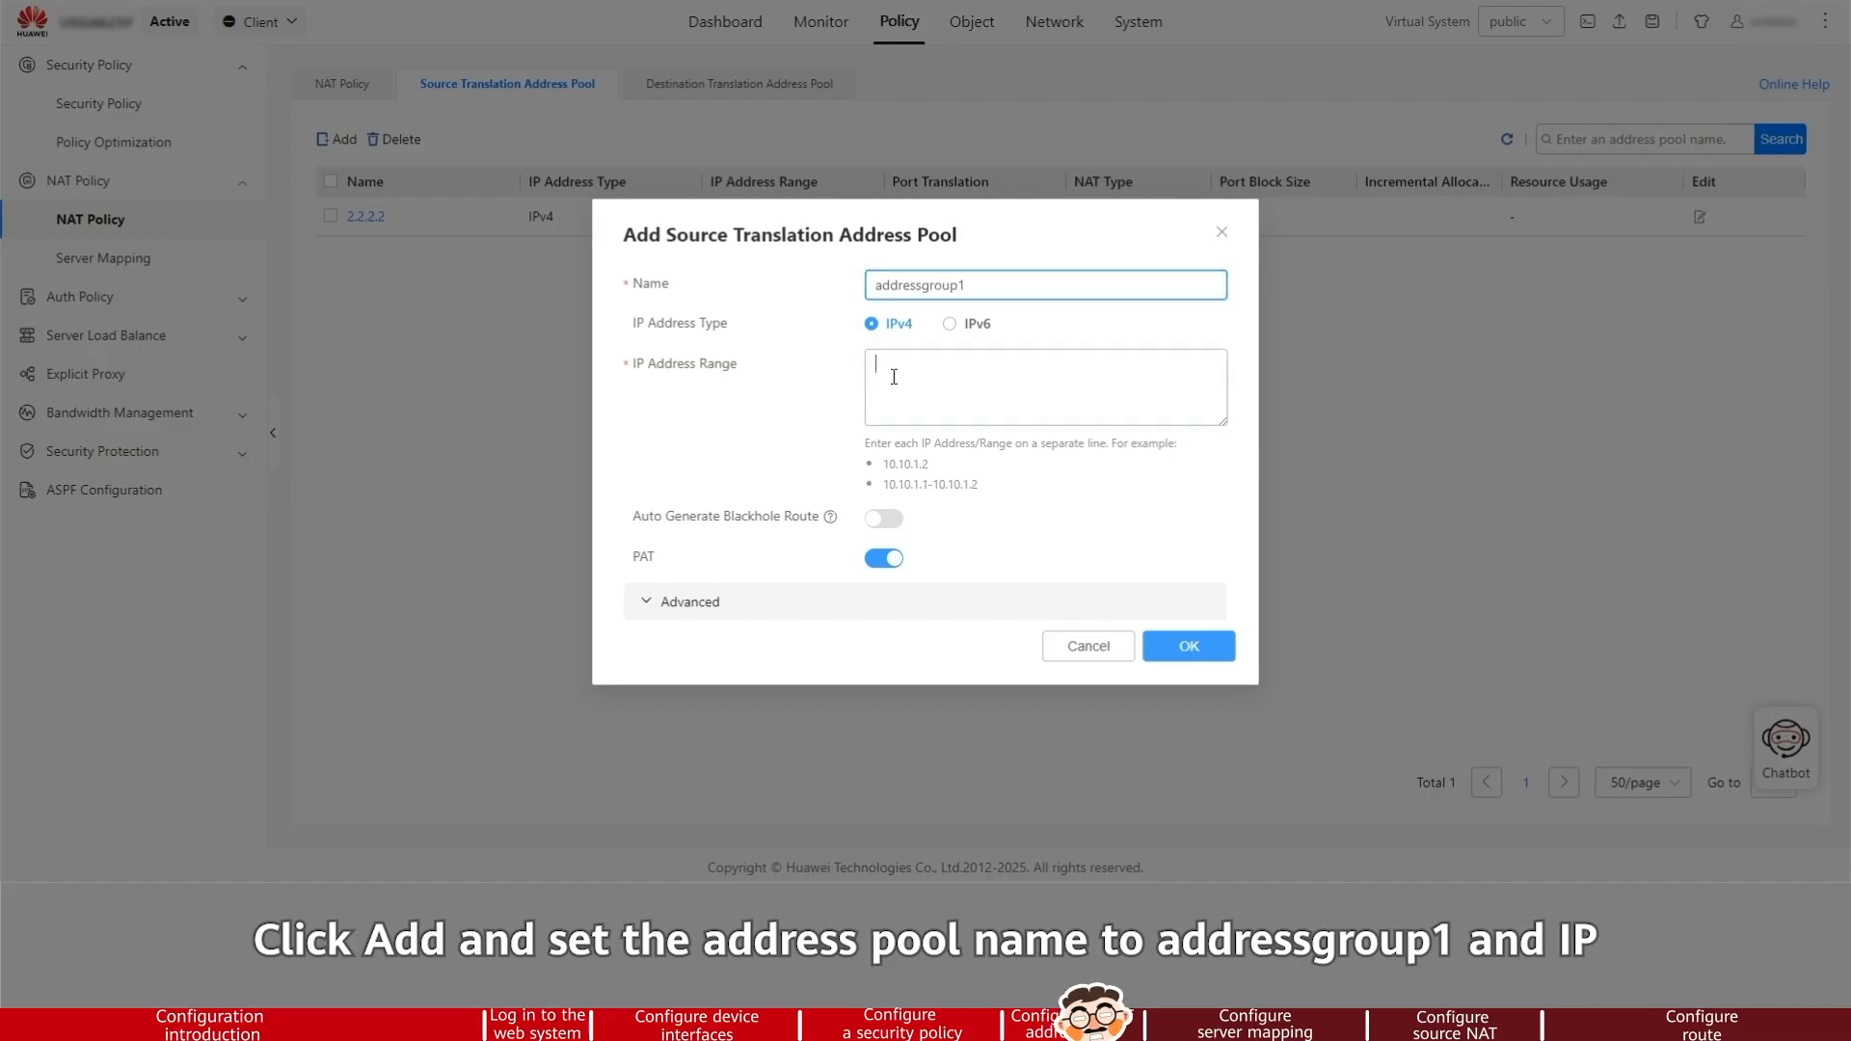
{"action": "left_click", "coordinate": [771, 407]}
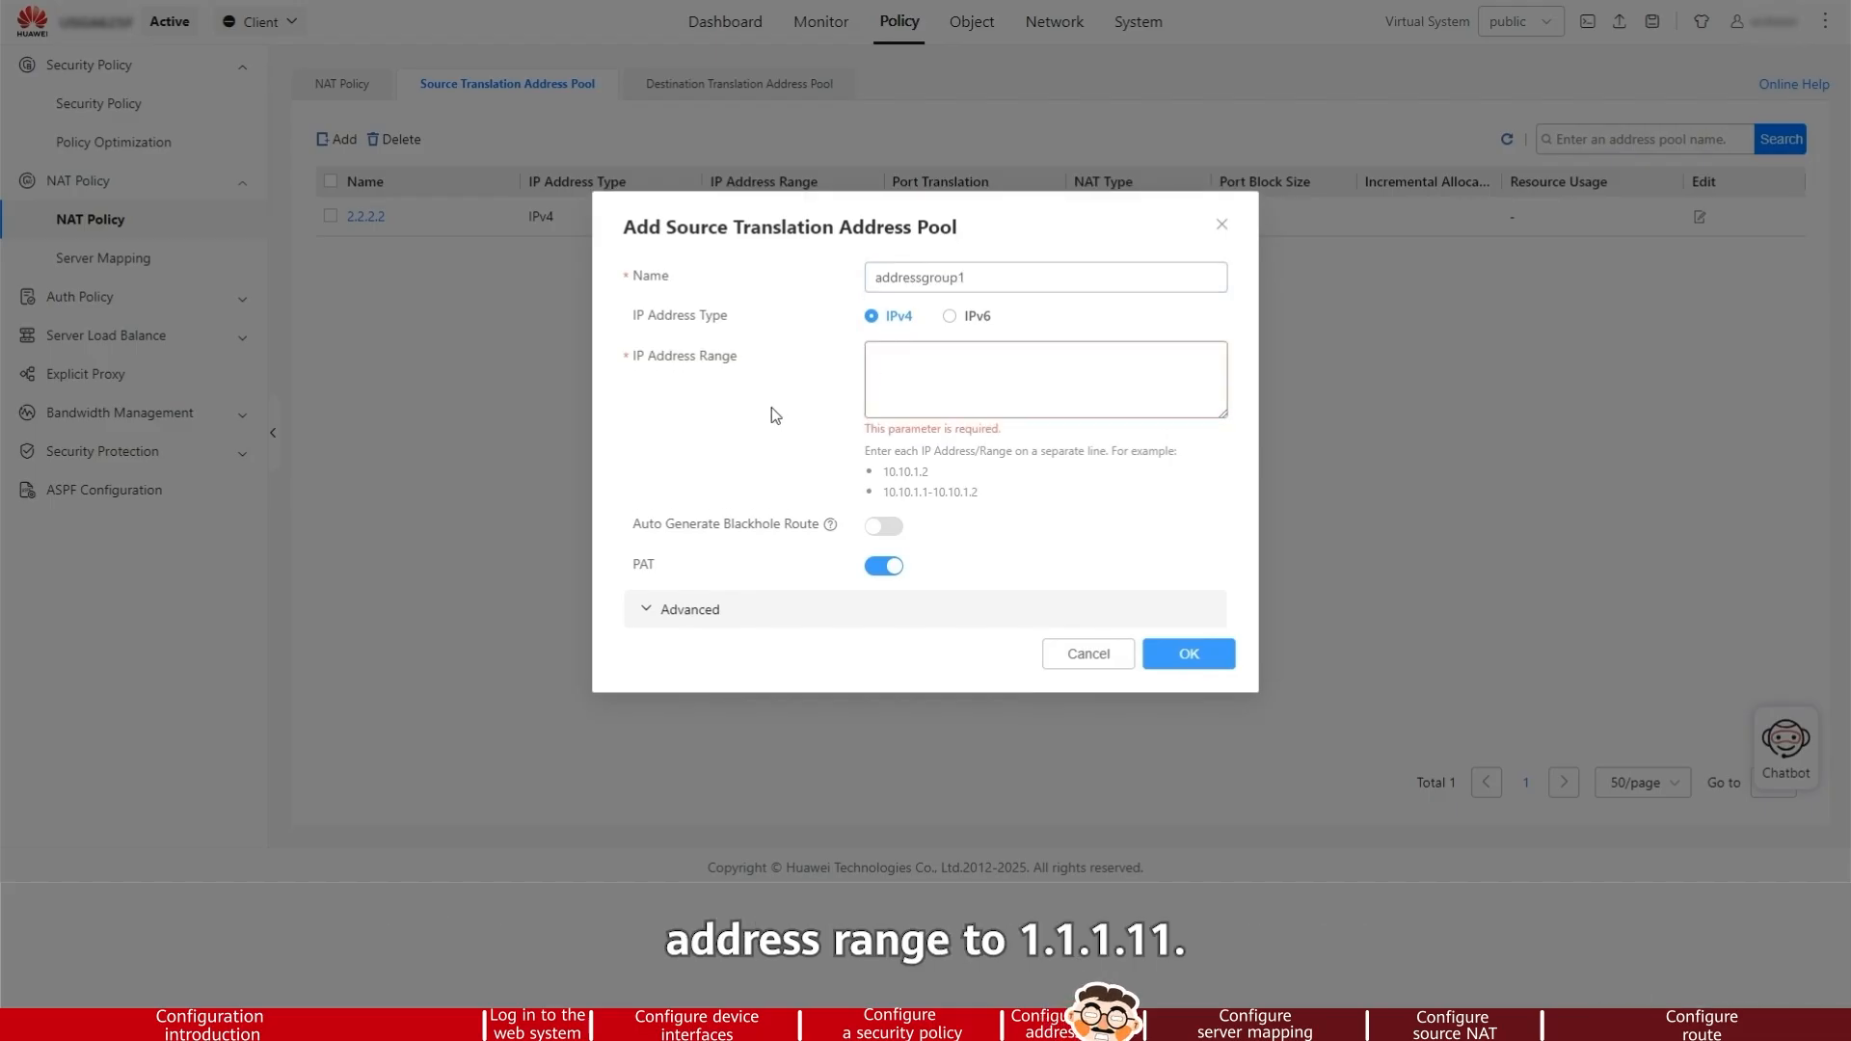
{"action": "left_click", "coordinate": [892, 377]}
{"action": "type", "text": "1.1.1"}
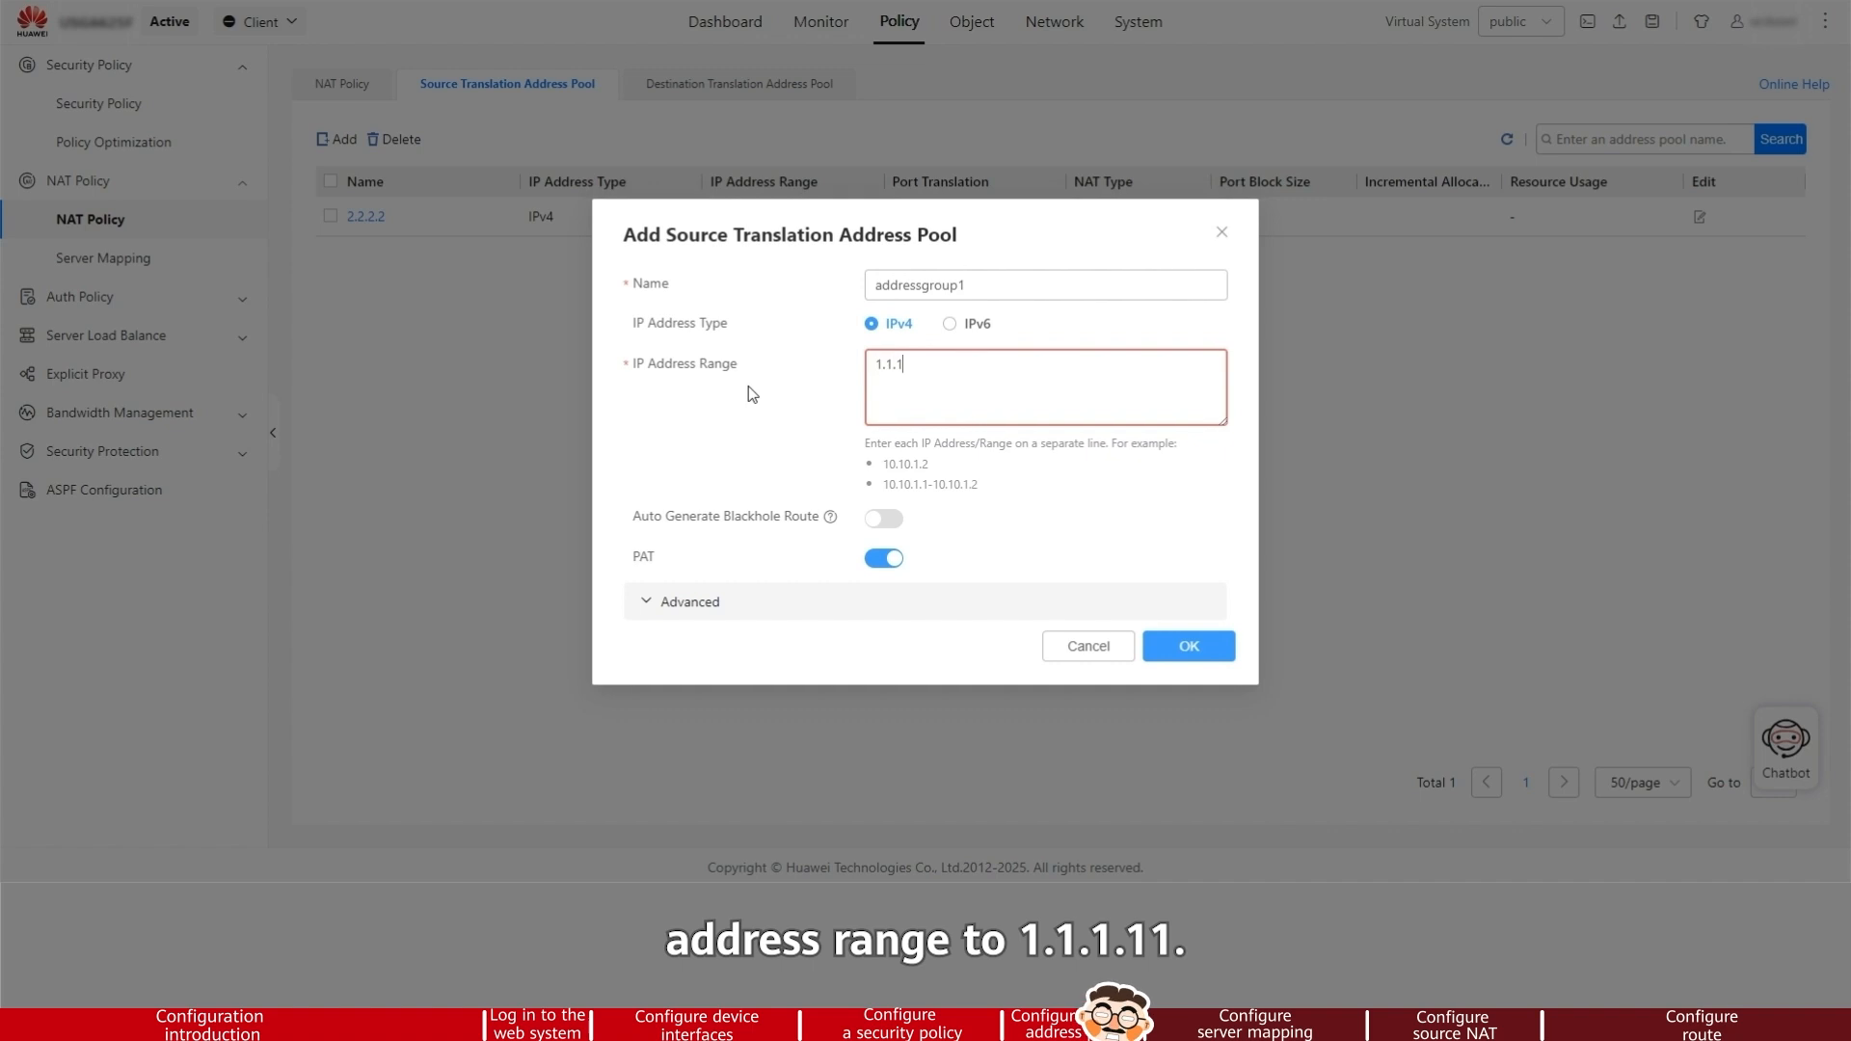
{"action": "type", "text": ".11"}
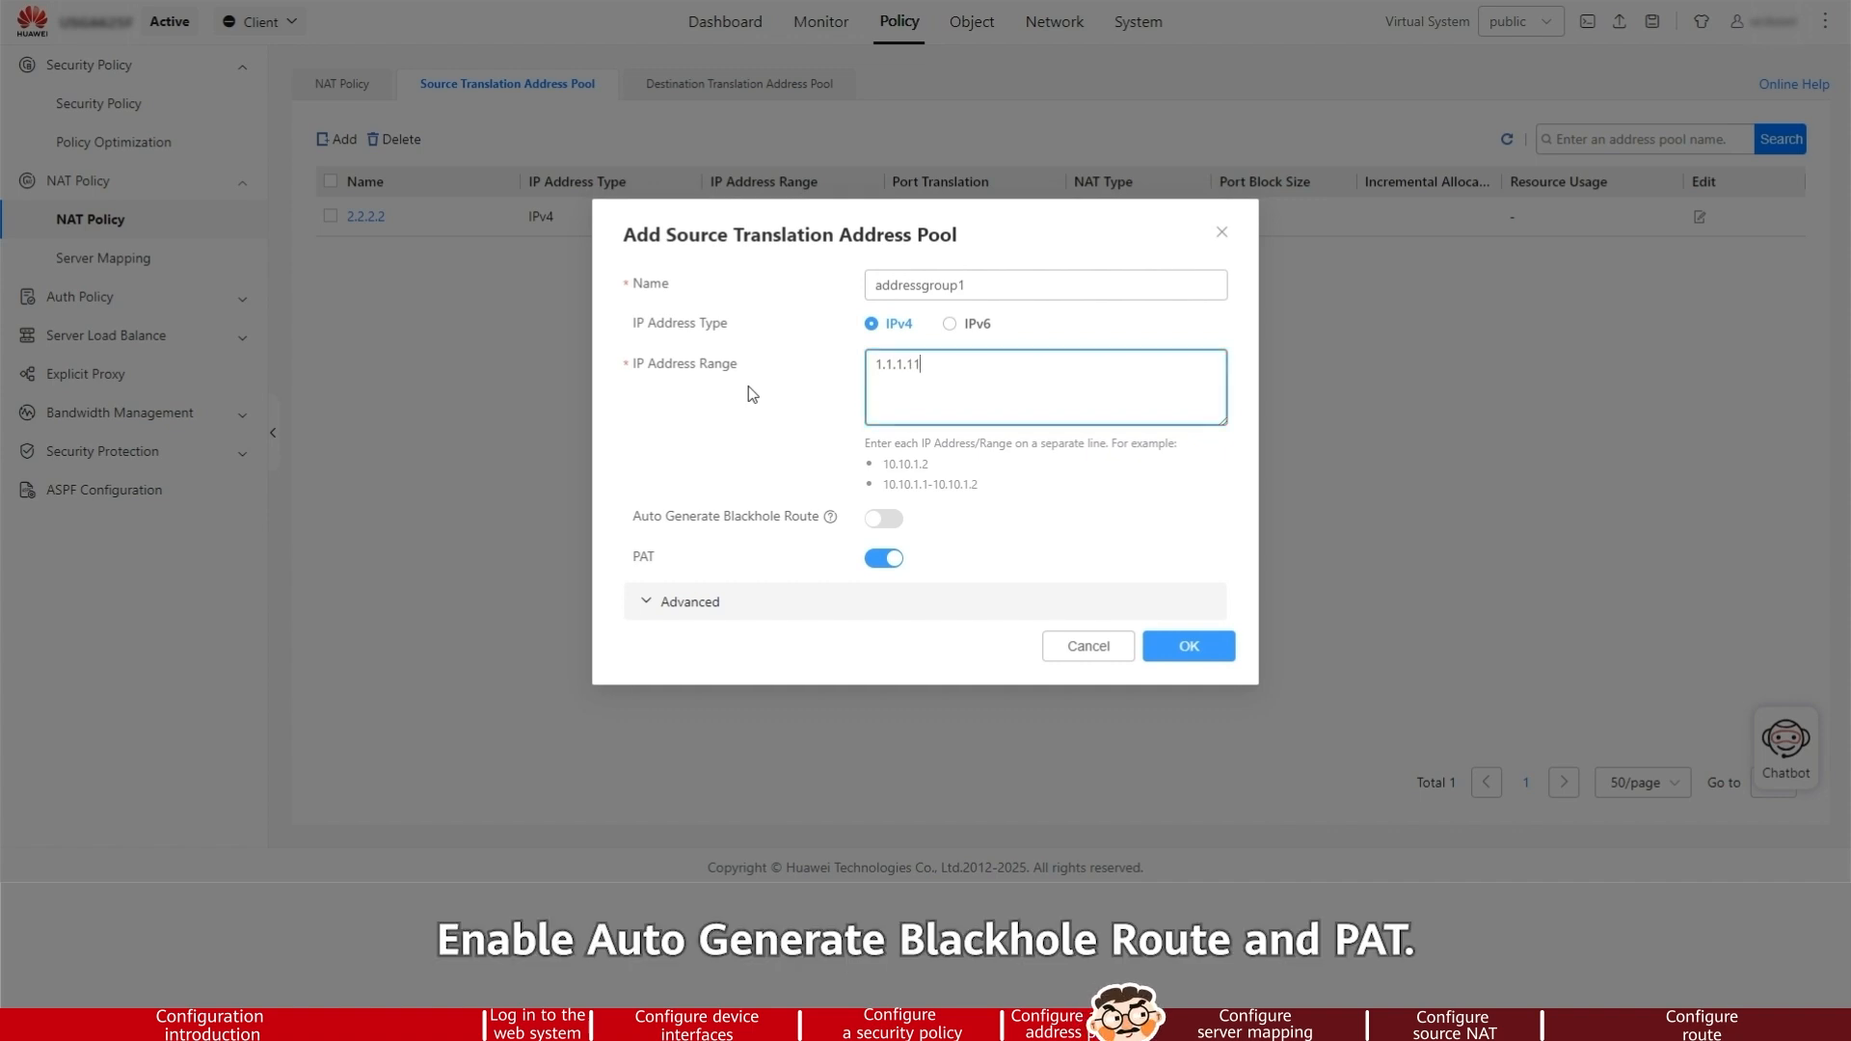
{"action": "left_click", "coordinate": [883, 519]}
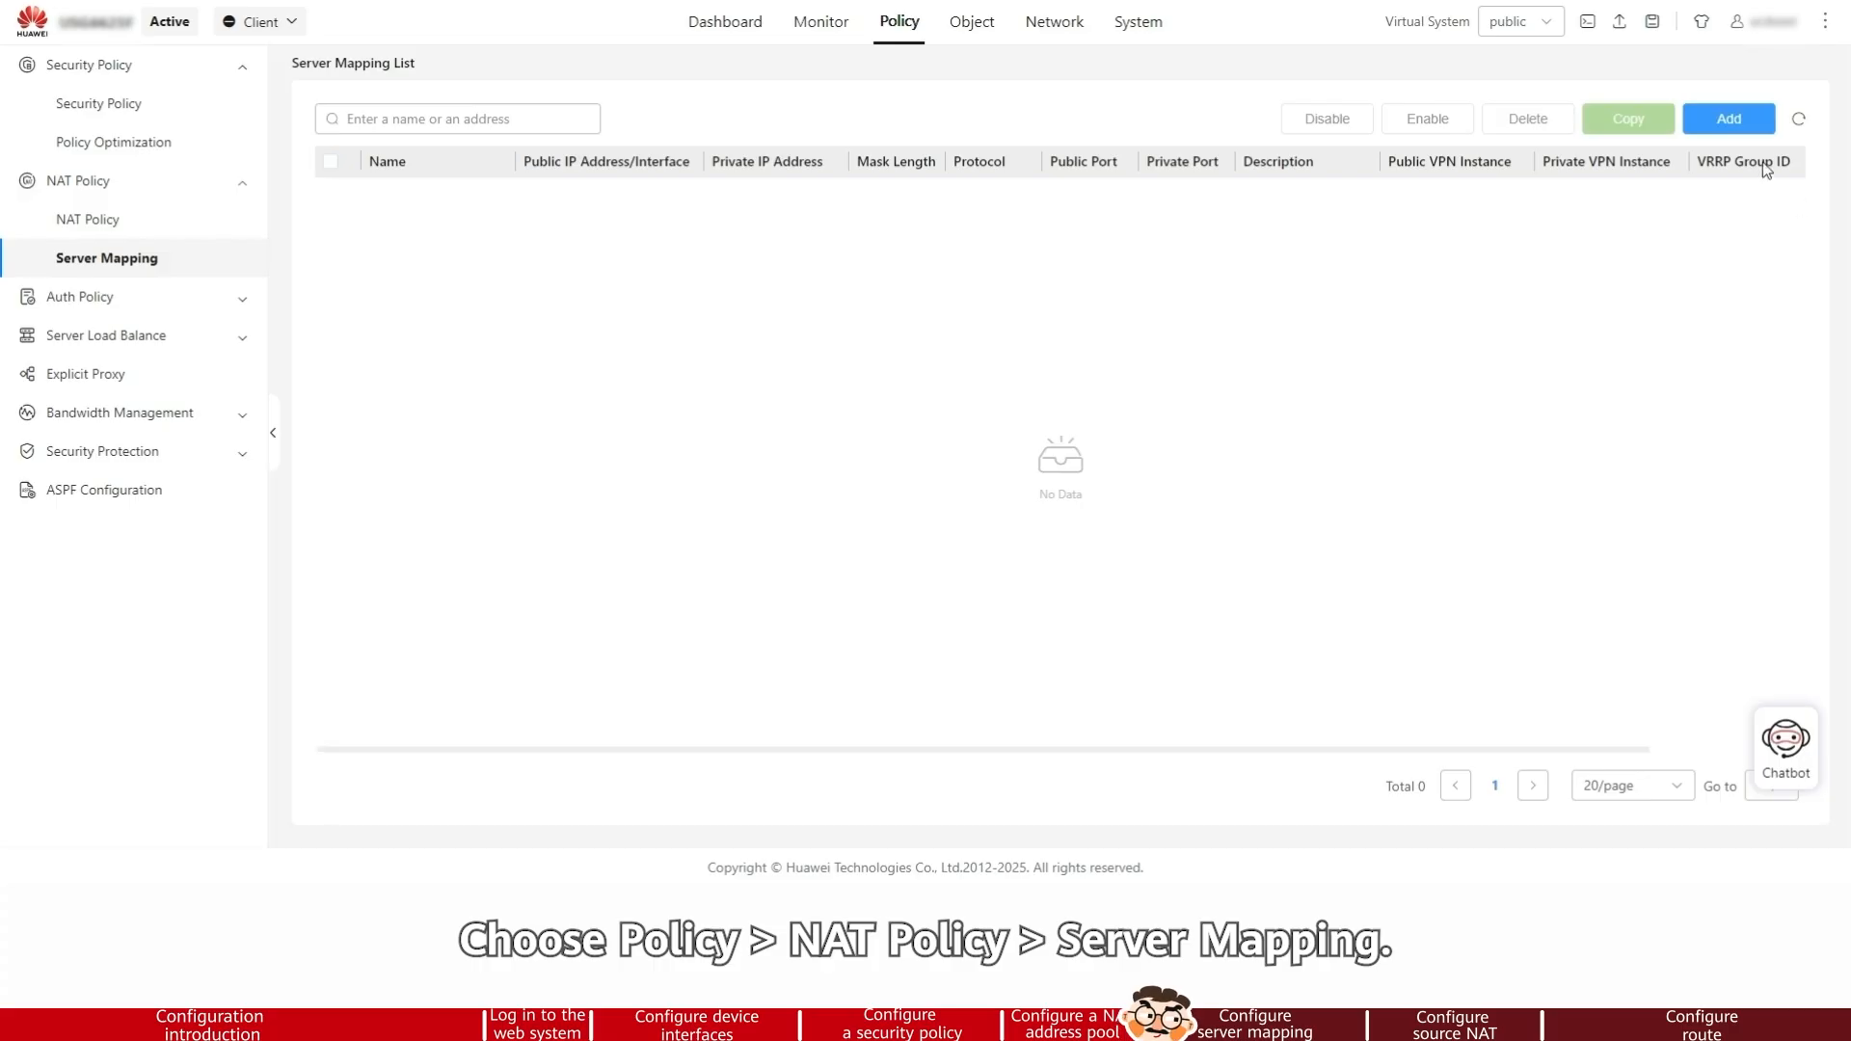
Add a server mapping named policy_web allowing both Internet and private network users to access the server
{"action": "left_click", "coordinate": [1732, 120]}
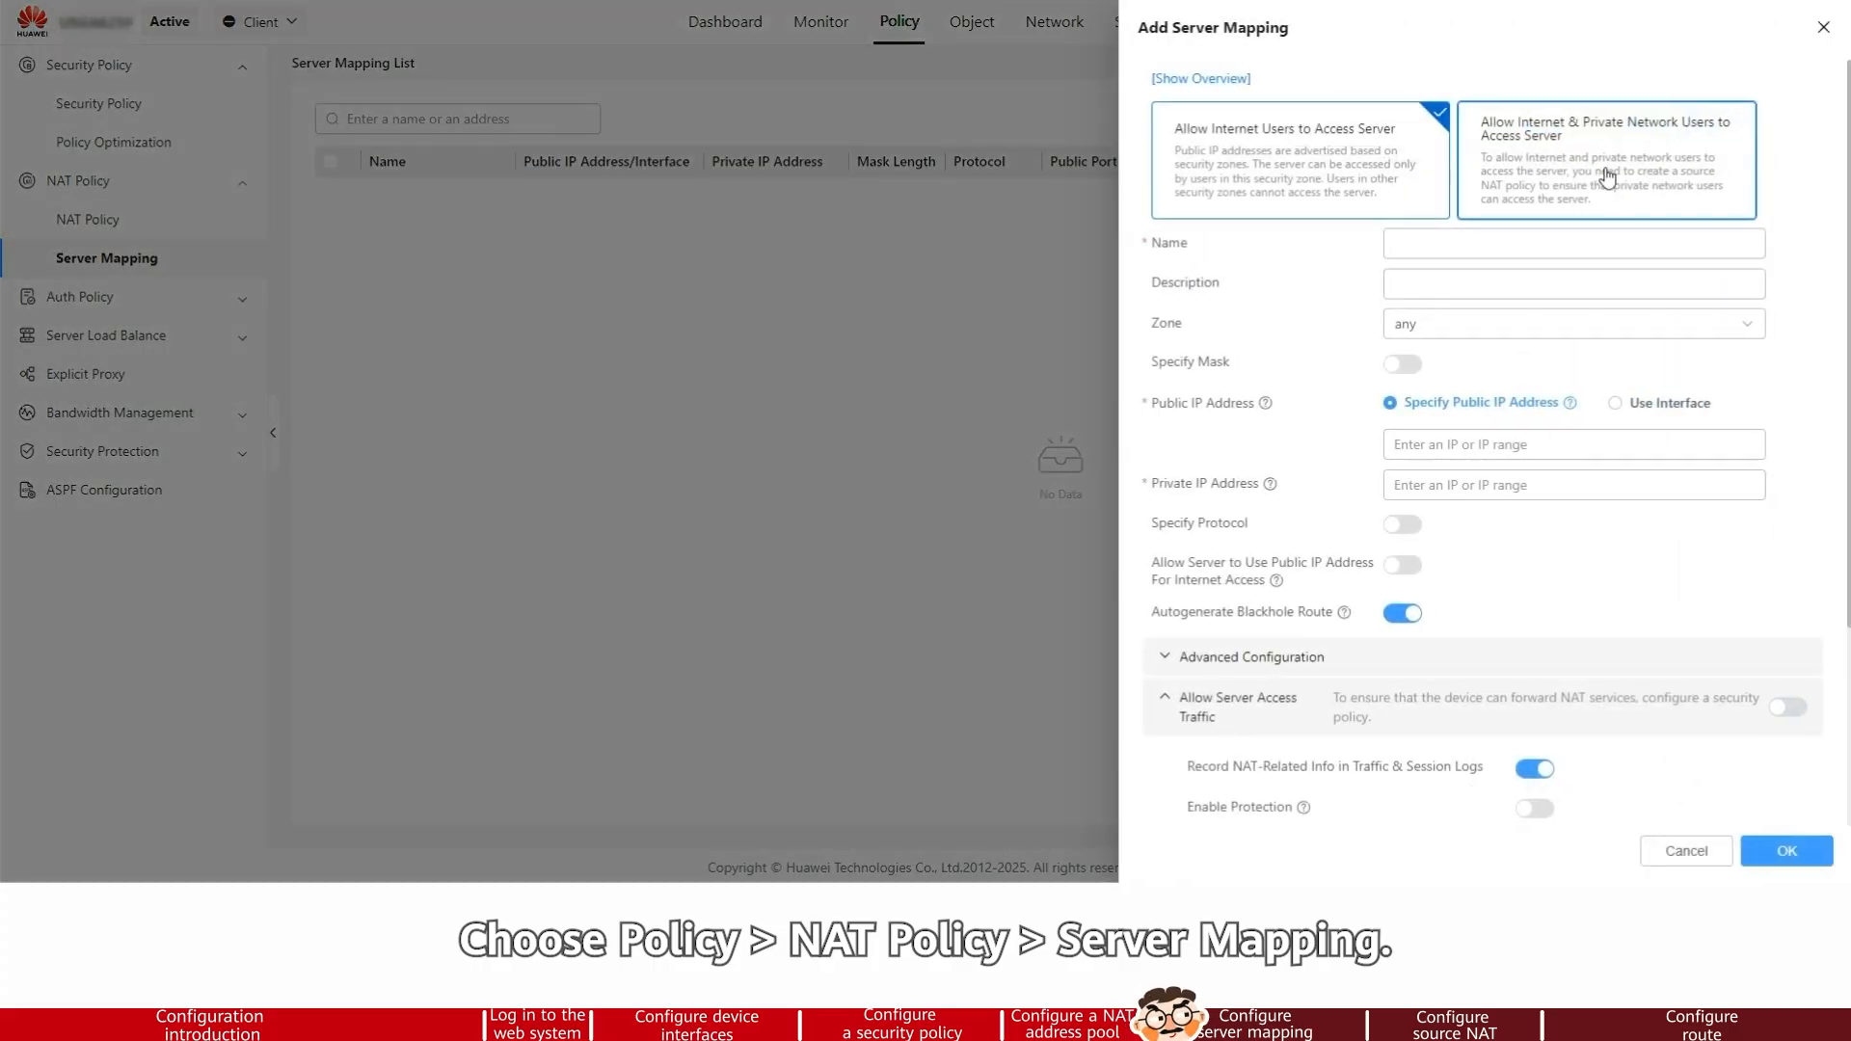
{"action": "left_click", "coordinate": [1679, 166]}
{"action": "left_click", "coordinate": [1391, 243]}
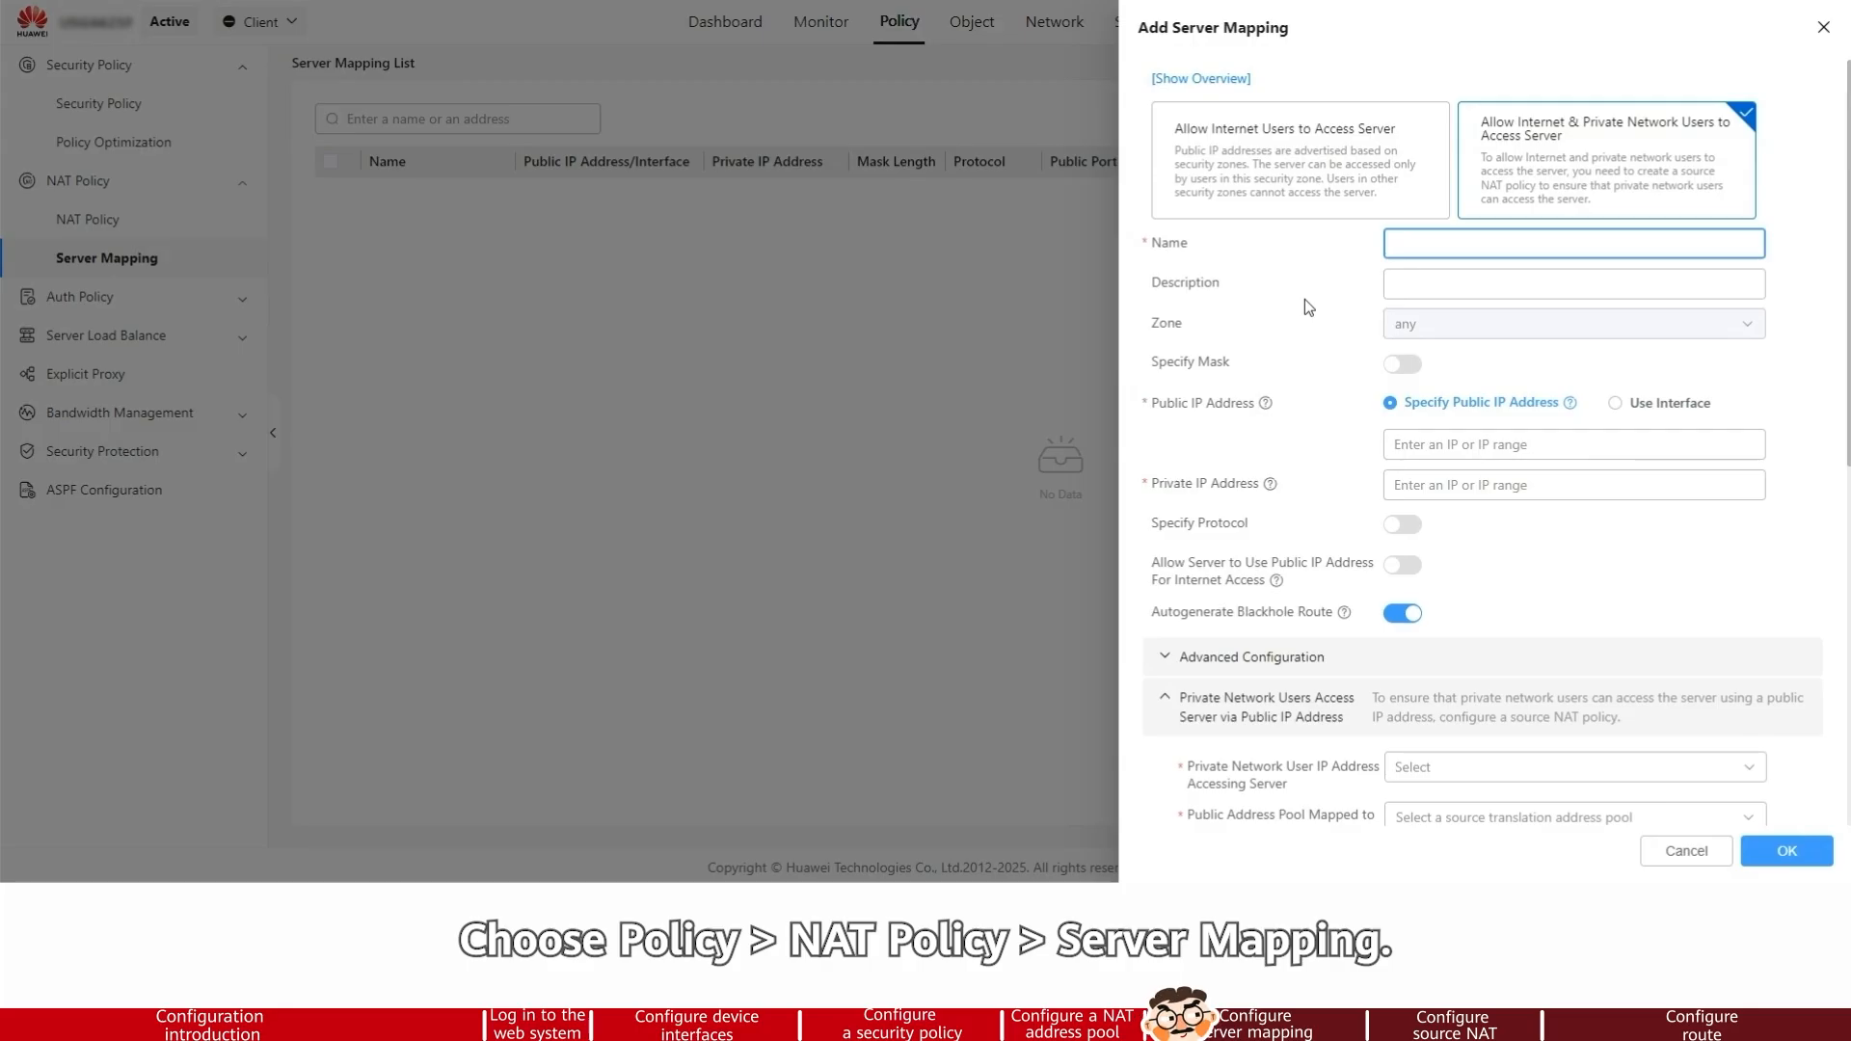
{"action": "type", "text": "policy_web"}
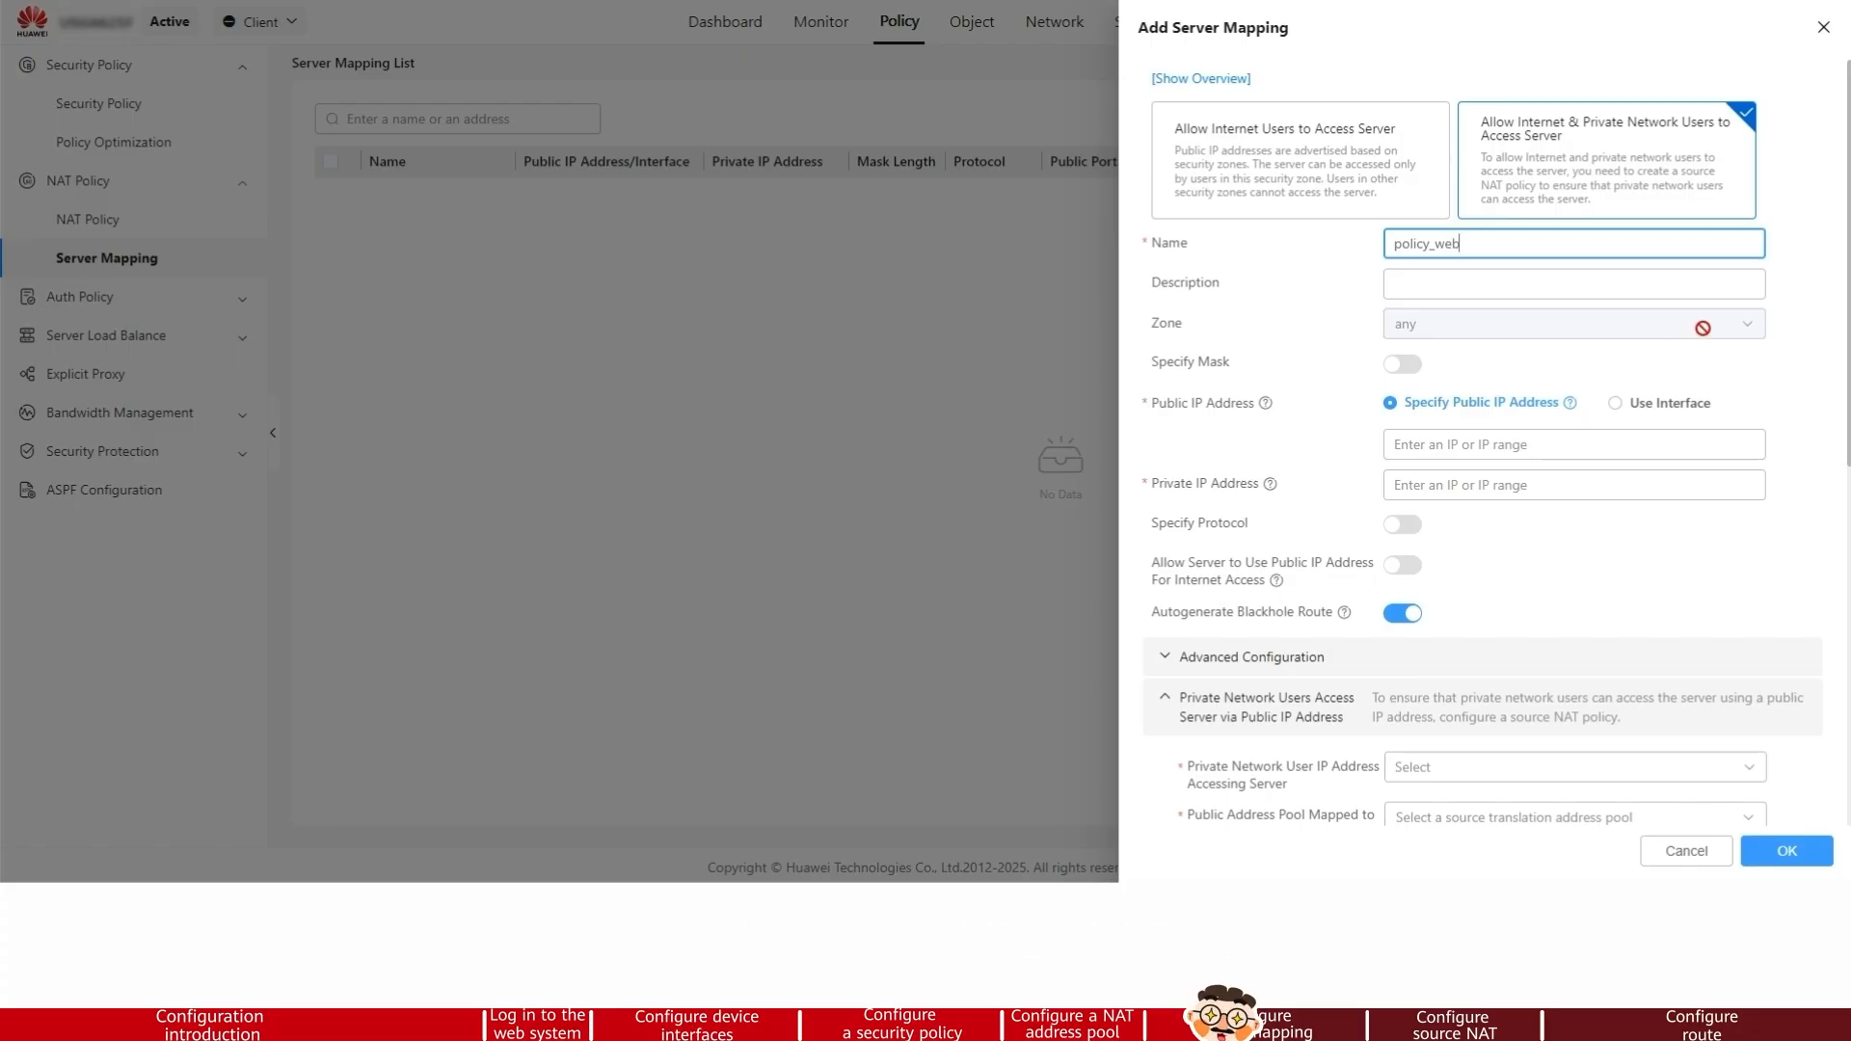
Set the mapping's public IP address to 1.1.1.10 and private IP address to 10.2.0.8
{"action": "scroll", "coordinate": [1681, 370], "scroll_direction": "down", "scroll_amount": 1}
{"action": "left_click", "coordinate": [1424, 348]}
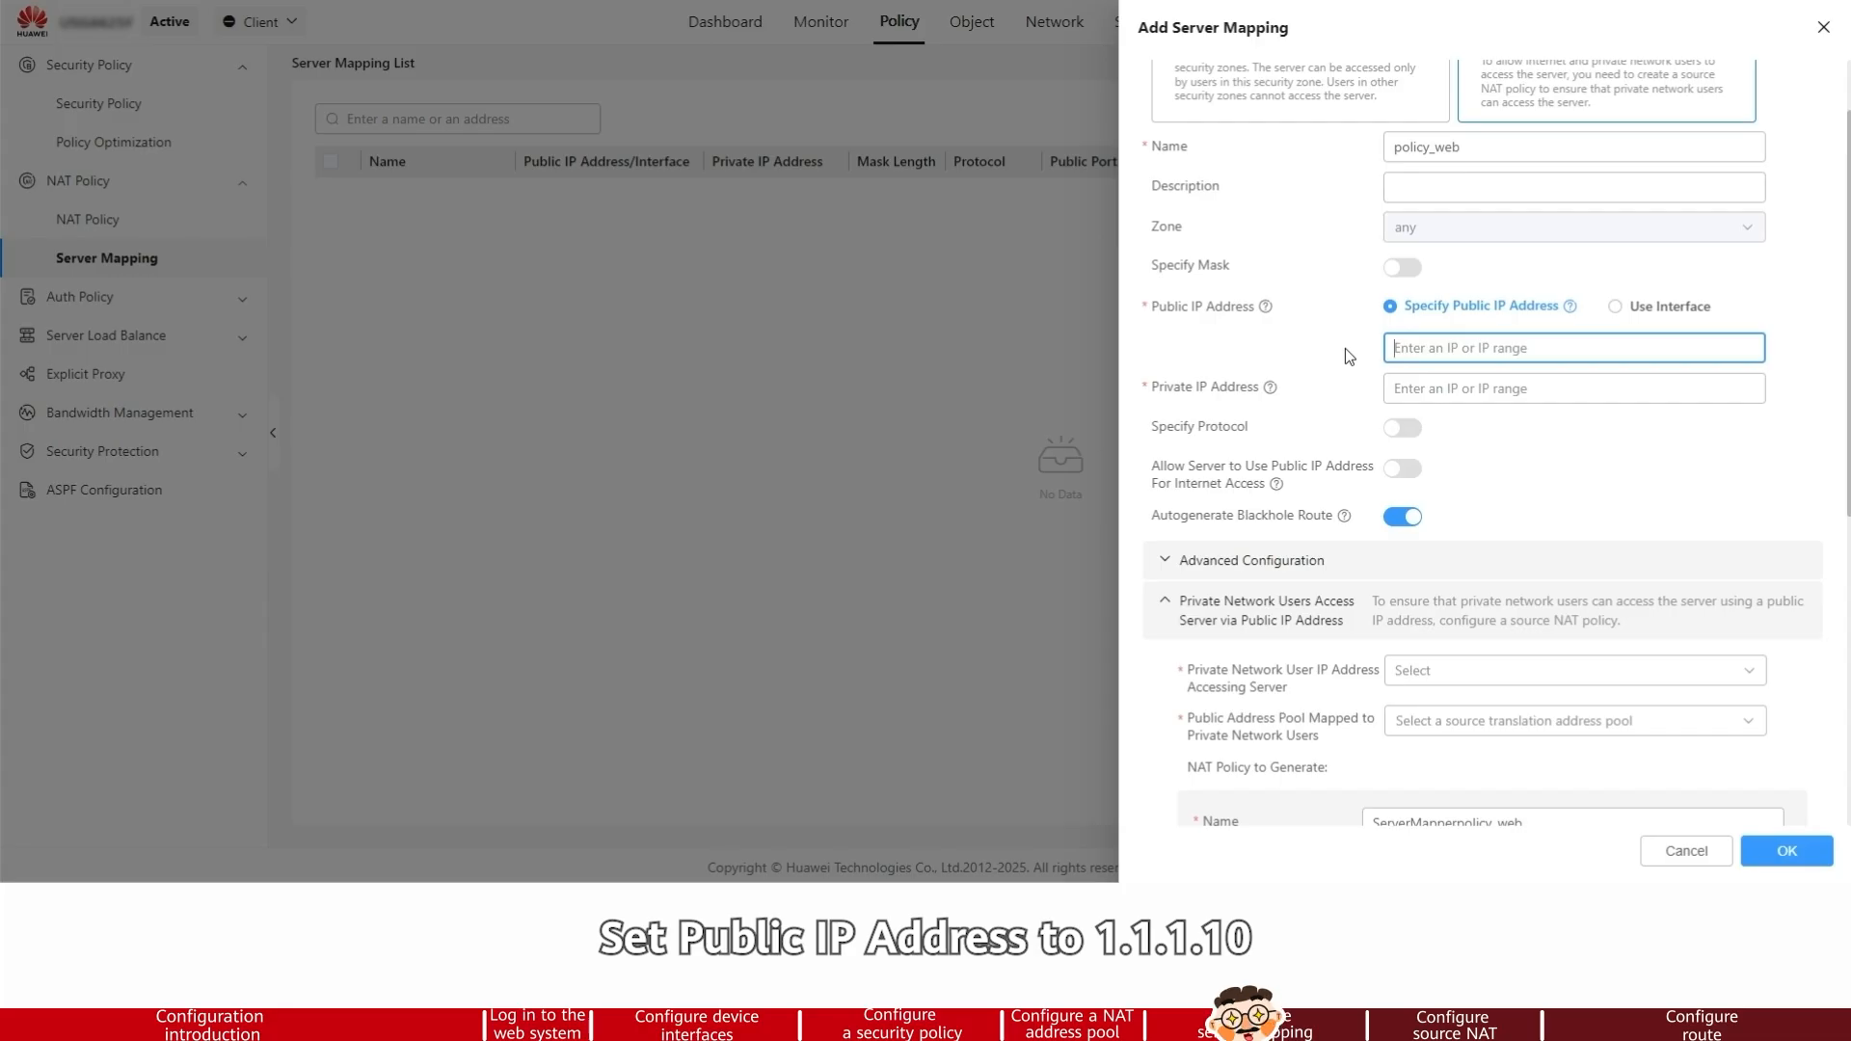
{"action": "type", "text": "1.1.1"}
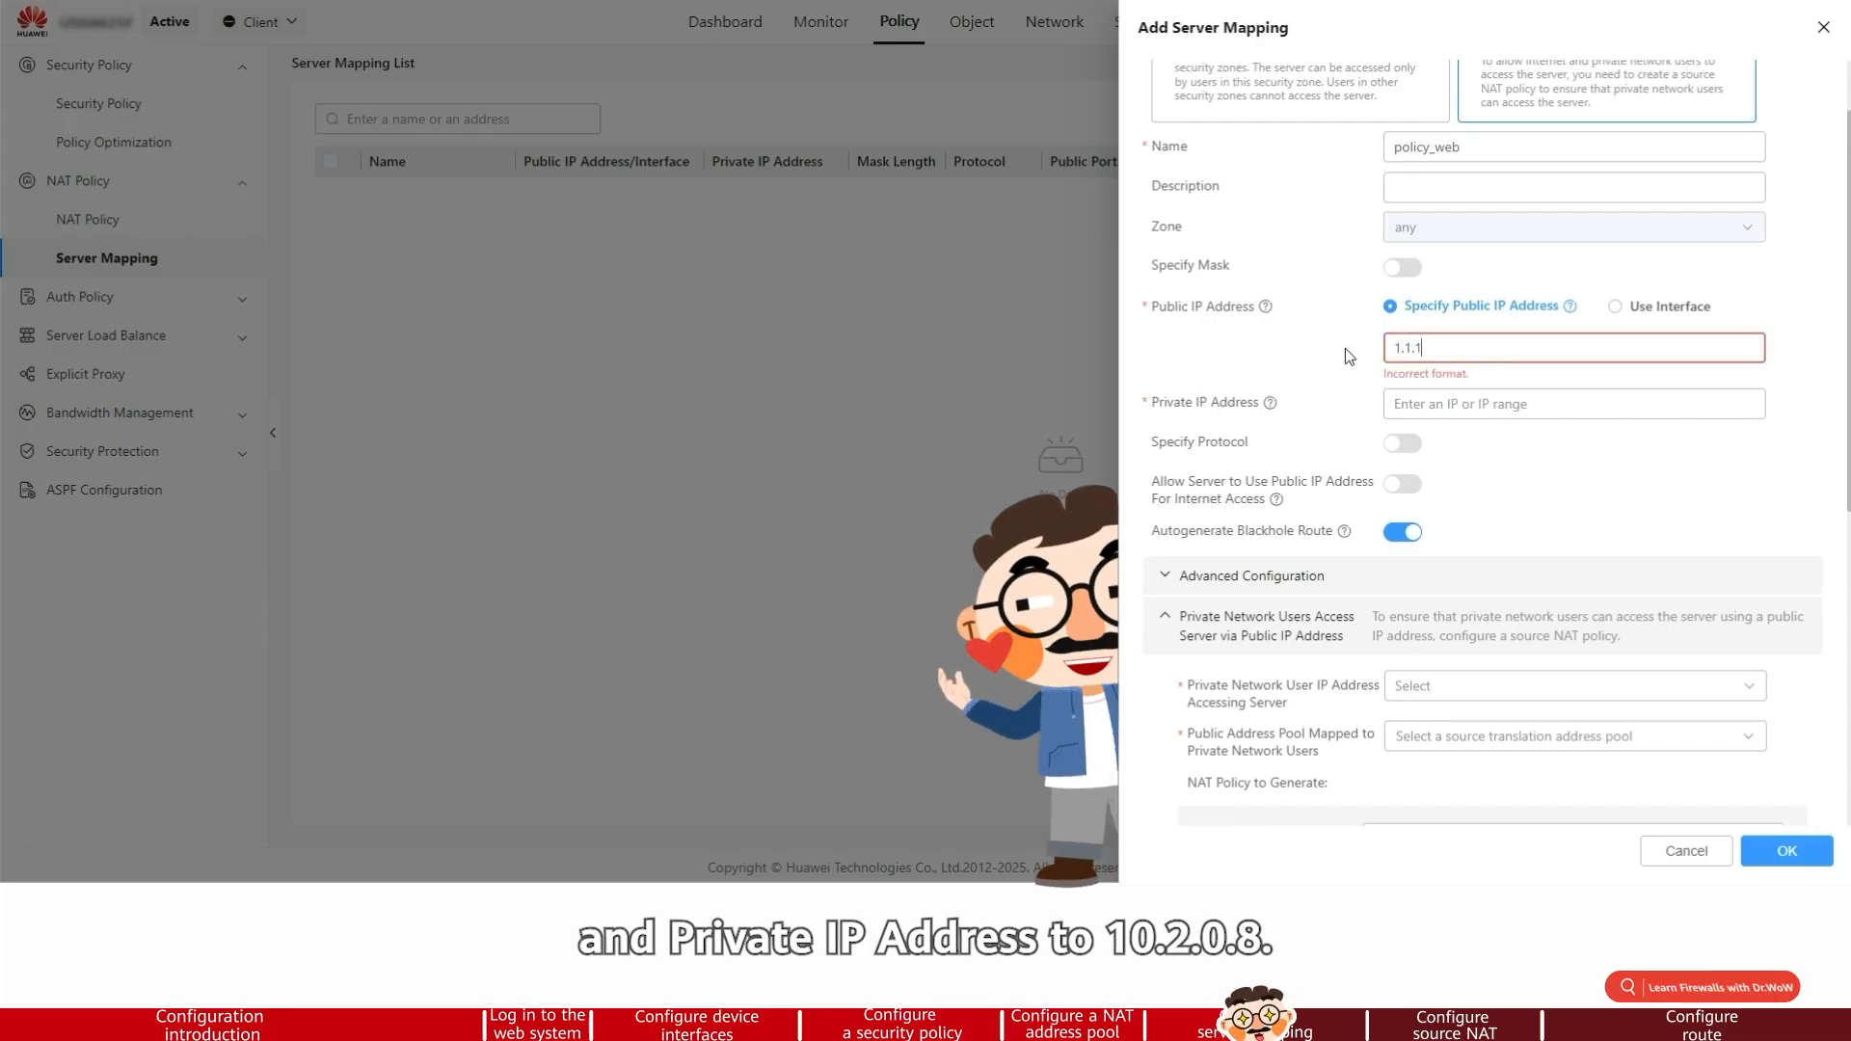
{"action": "type", "text": ".10"}
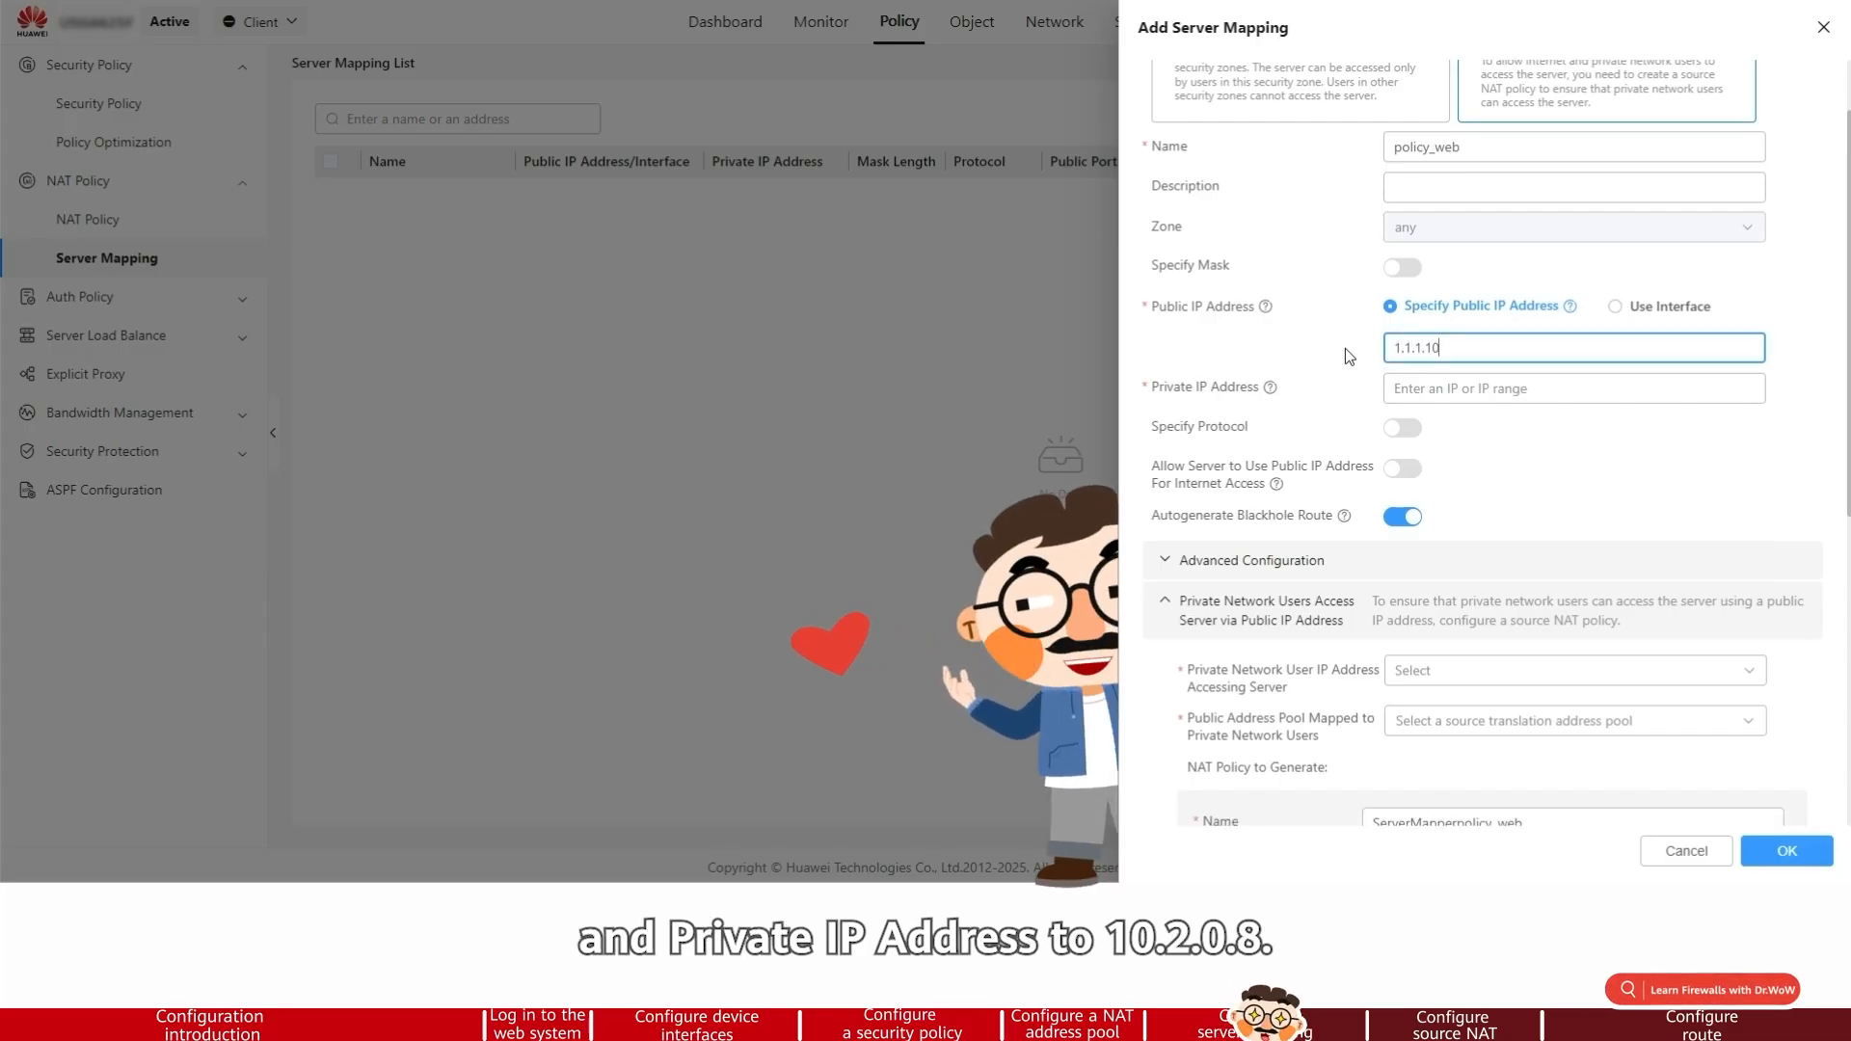
{"action": "key", "text": "Tab"}
{"action": "type", "text": "1"}
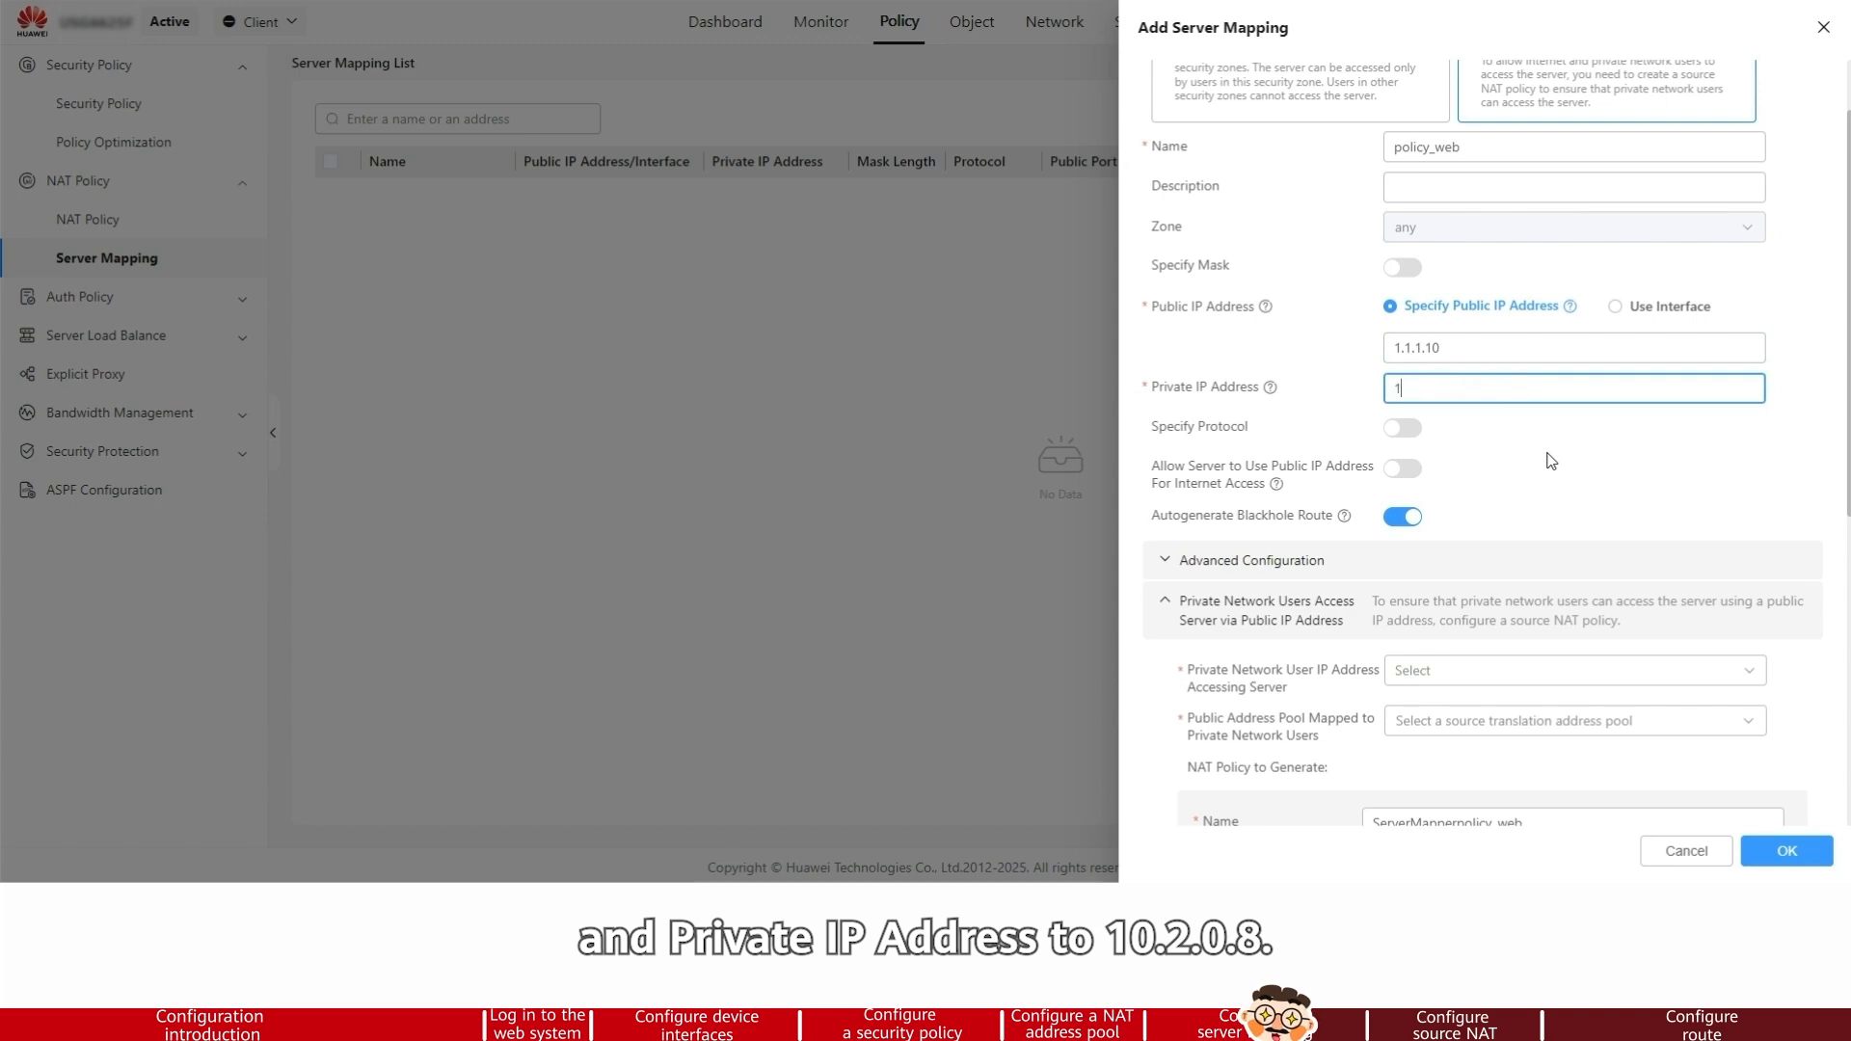
{"action": "type", "text": "0.2.0.8"}
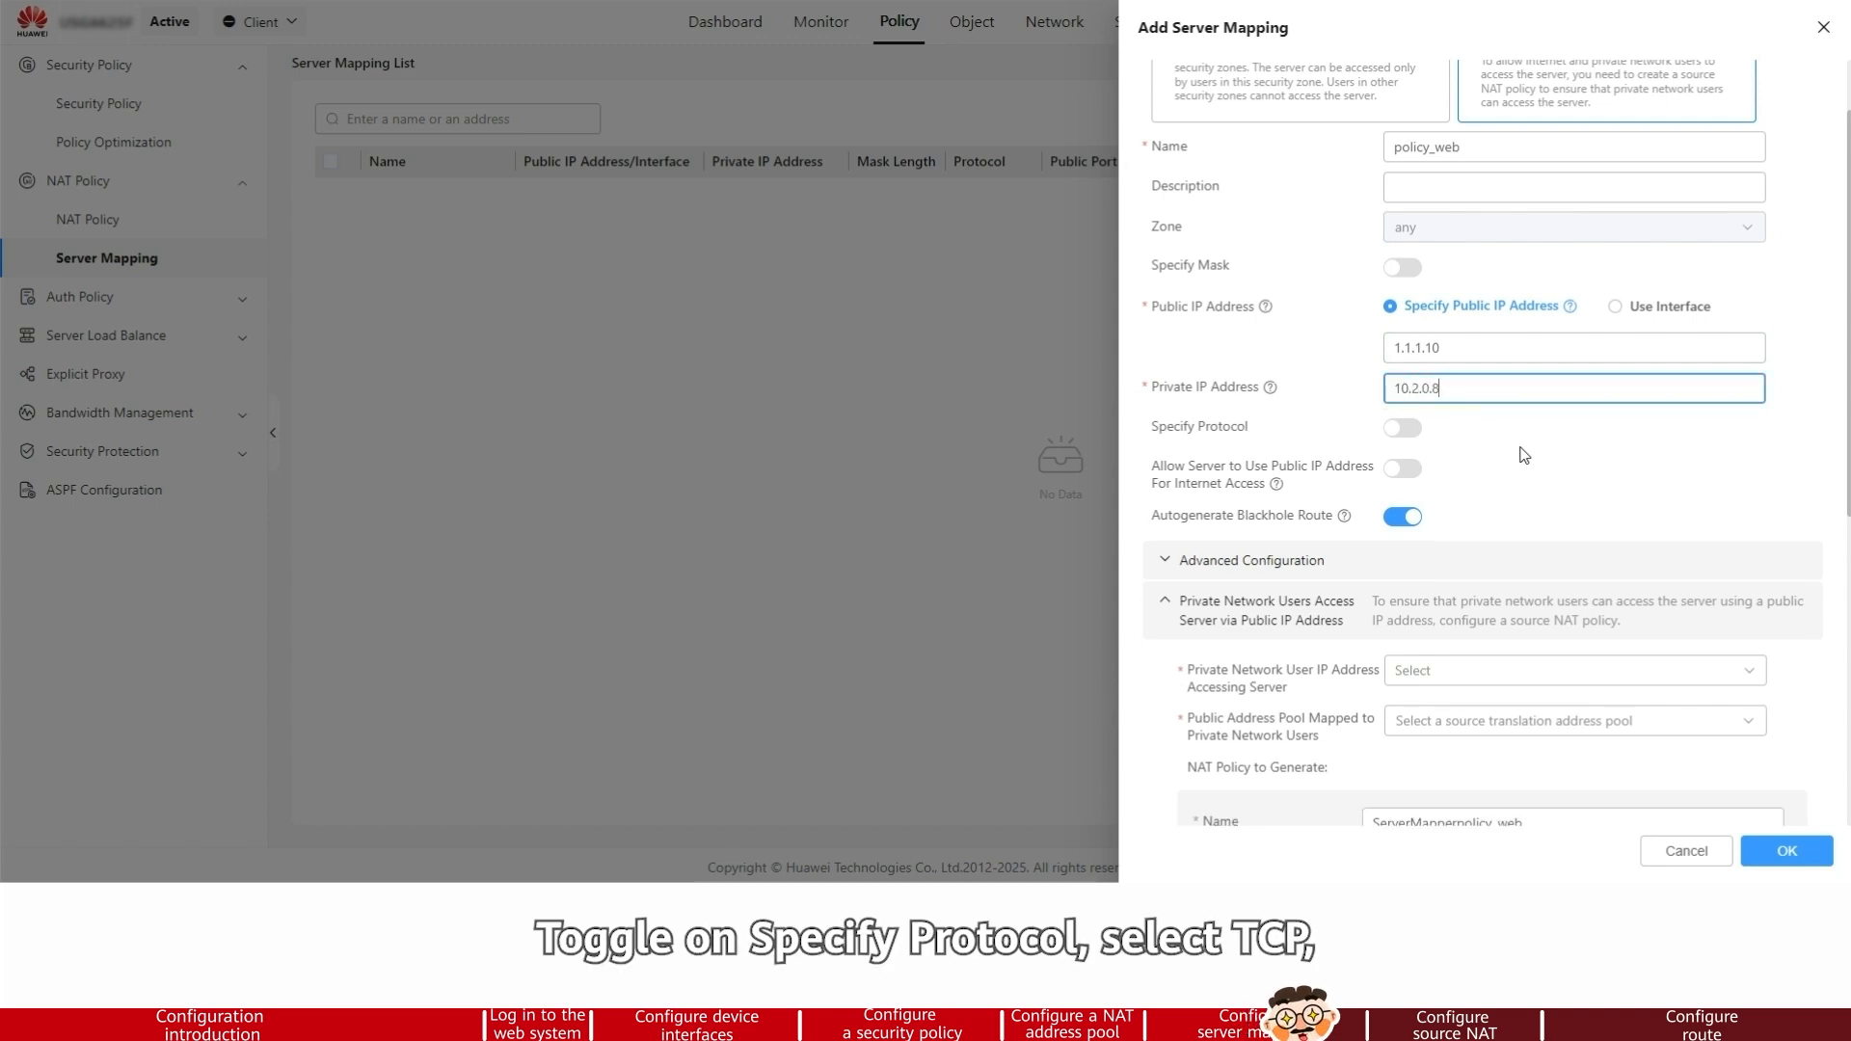
Enable Specify Protocol for the mapping and set the public port to 8080
{"action": "left_click", "coordinate": [1403, 427]}
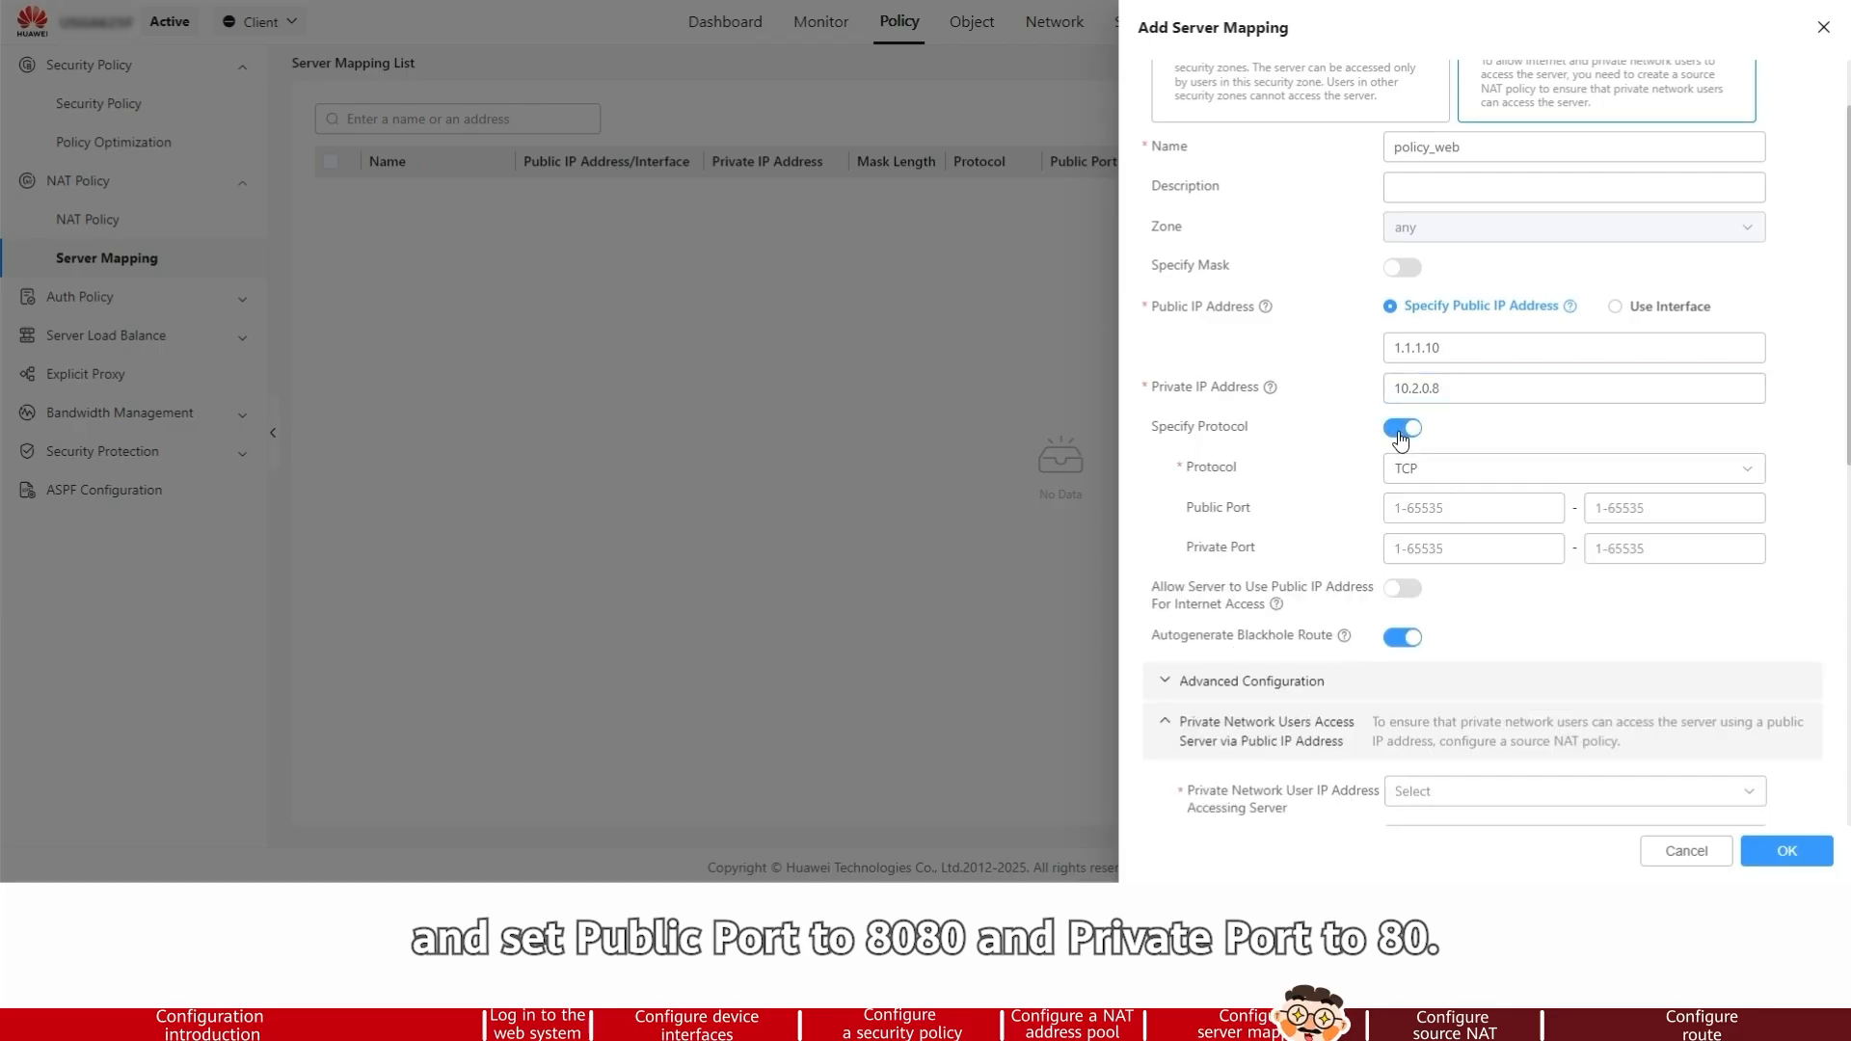
{"action": "left_click", "coordinate": [1451, 508]}
{"action": "type", "text": "8080"}
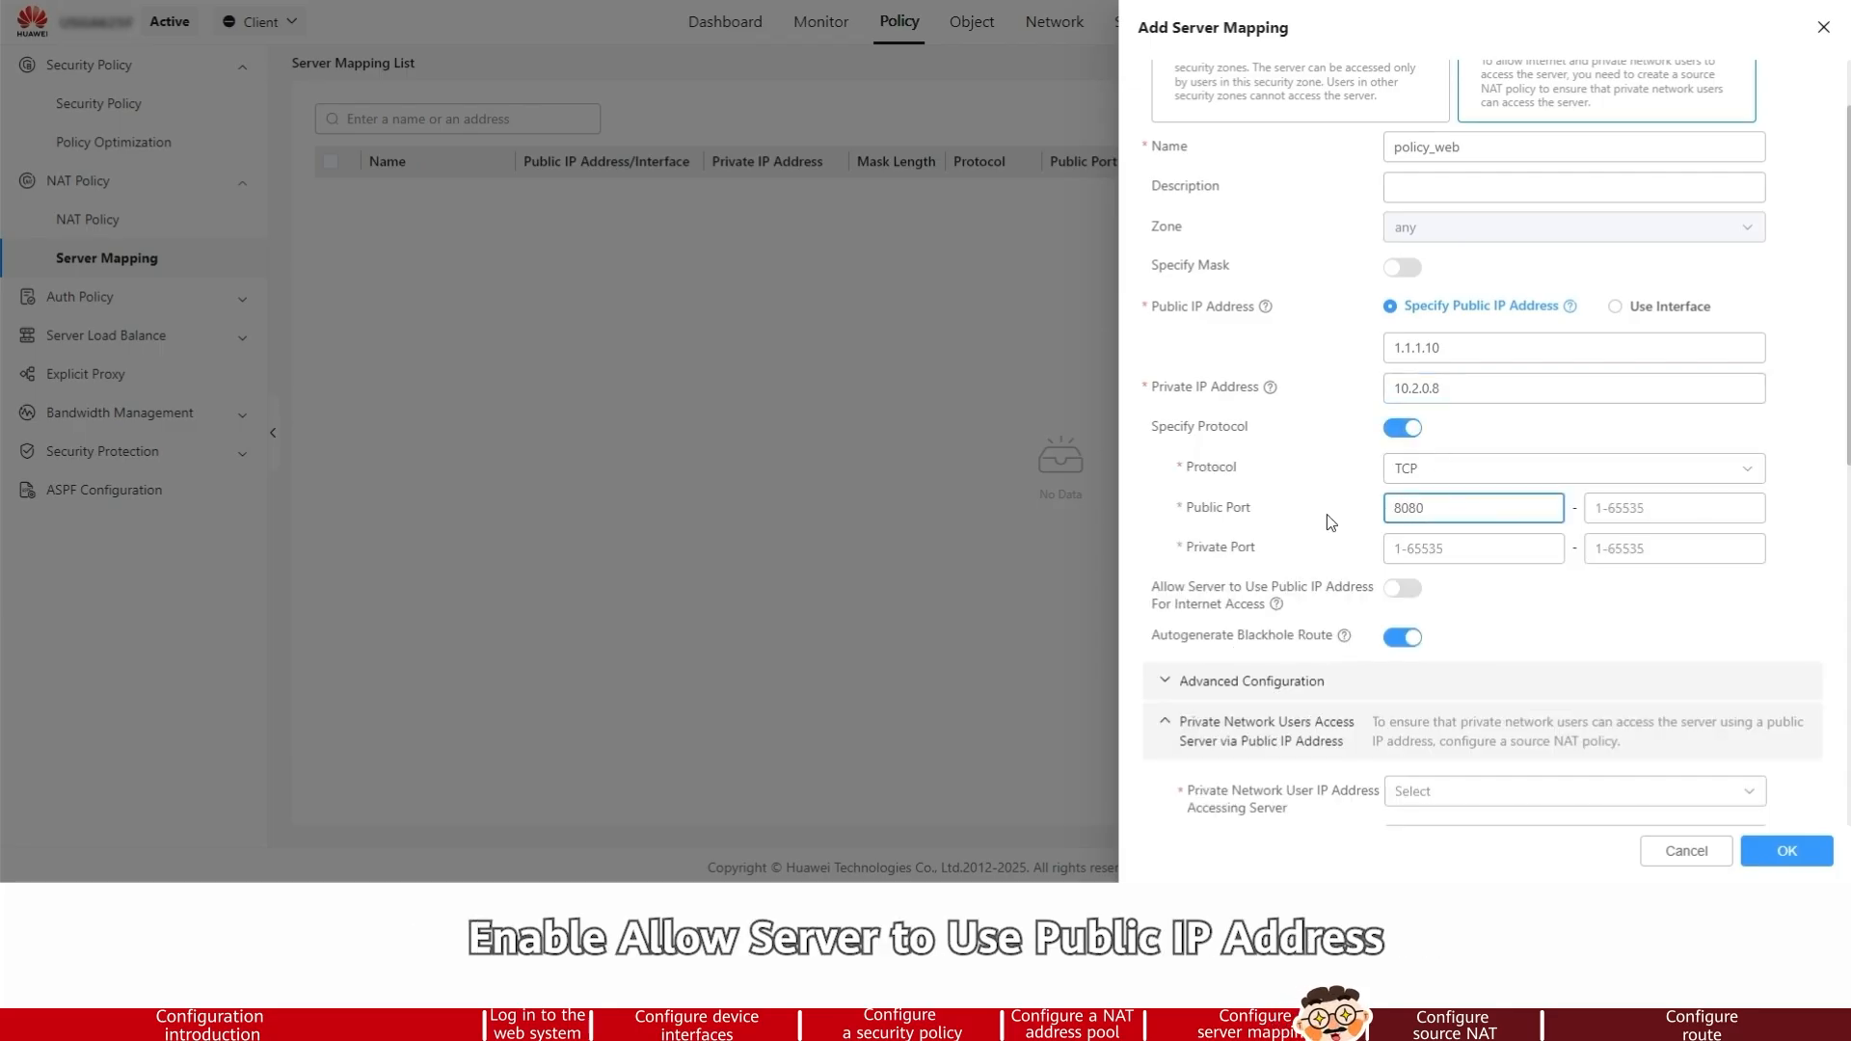
Set the mapping's private port to 80 and enable Allow Server to Use Public IP Address For Internet Access
{"action": "left_click", "coordinate": [1501, 549]}
{"action": "type", "text": "8"}
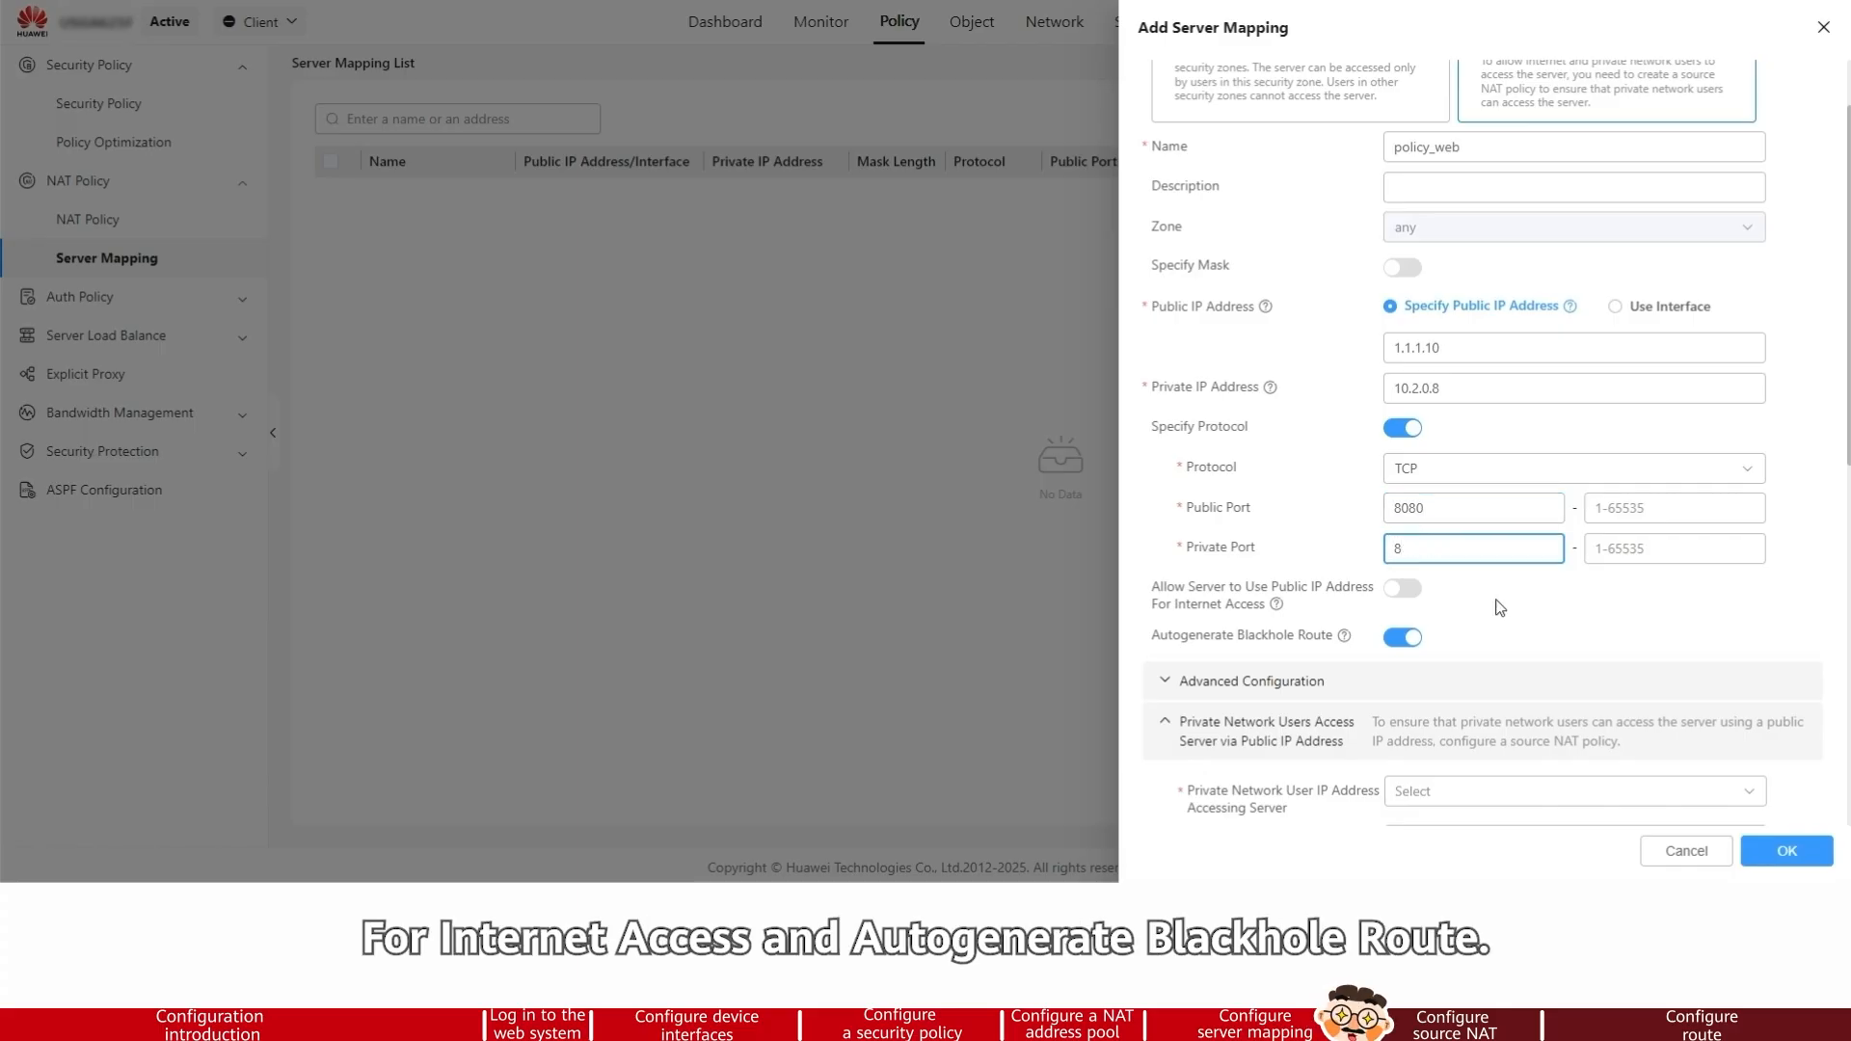
{"action": "left_click", "coordinate": [1403, 588]}
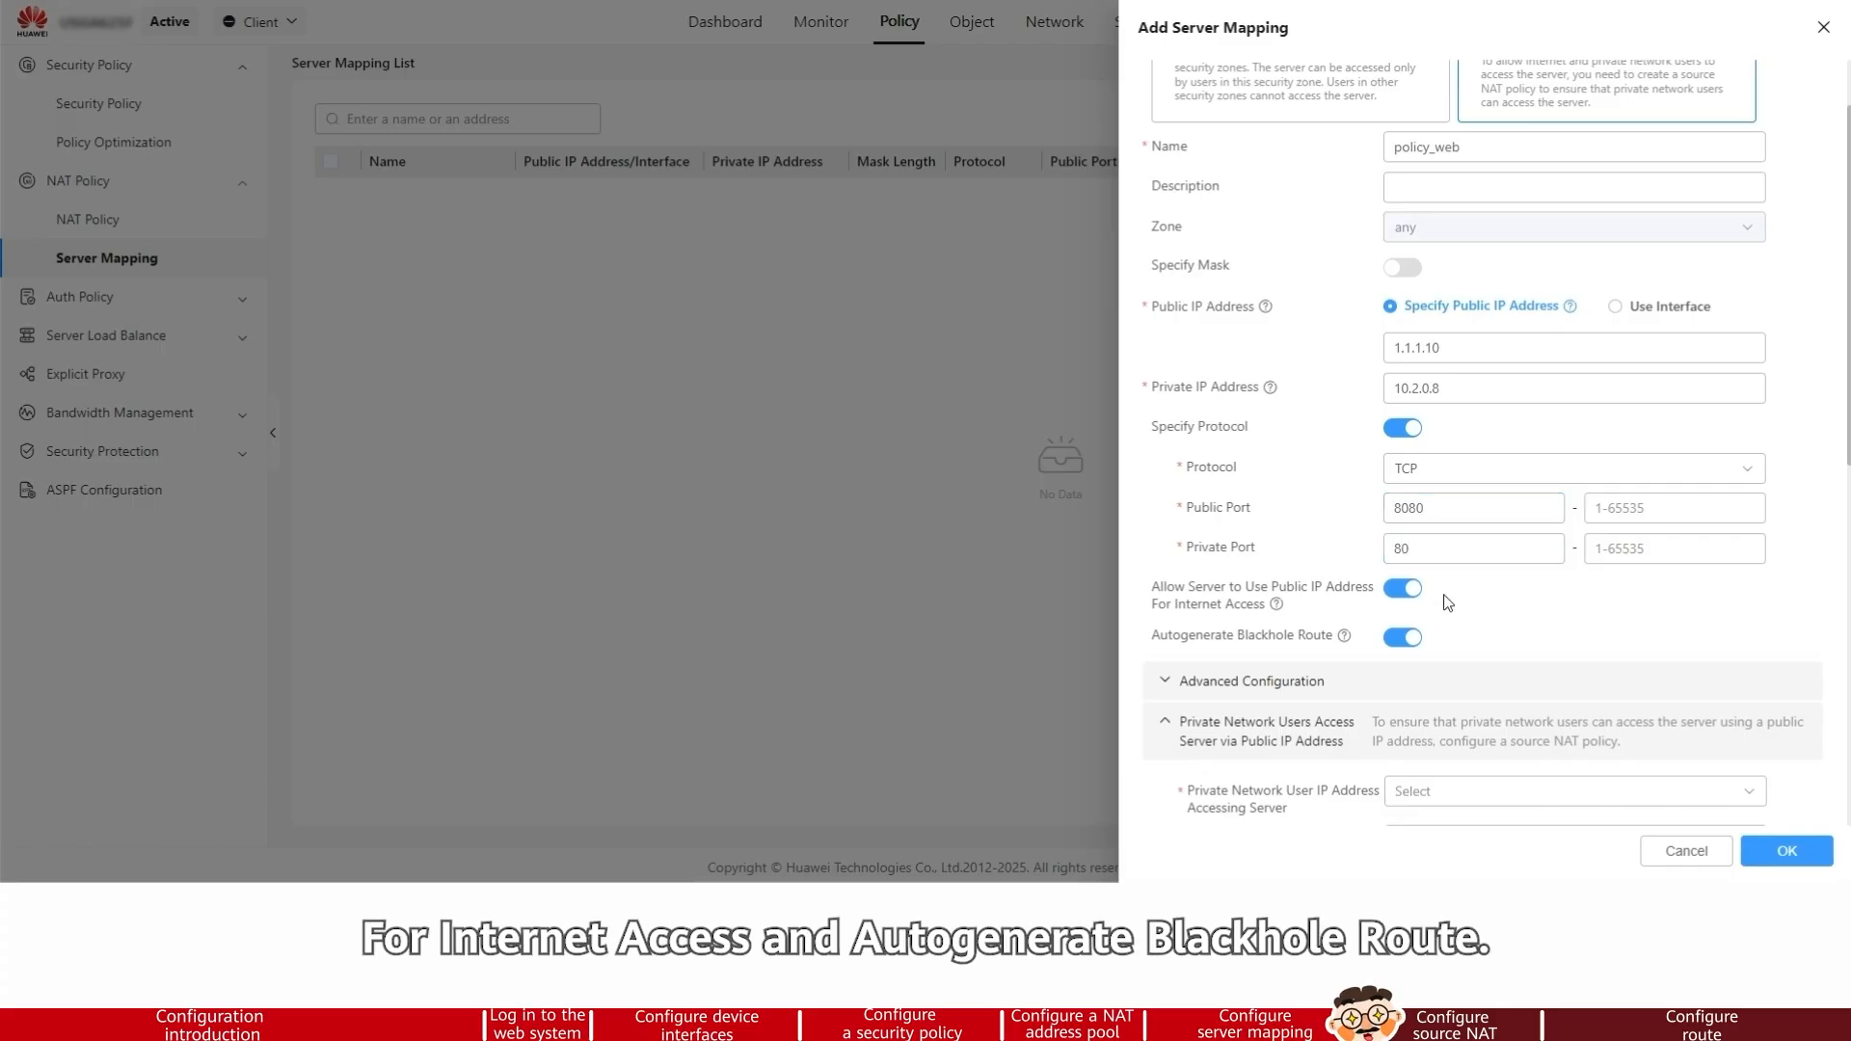
Set the private network user IP address accessing the server to 10.2.0.6
{"action": "scroll", "coordinate": [1403, 588], "scroll_direction": "down", "scroll_amount": 2}
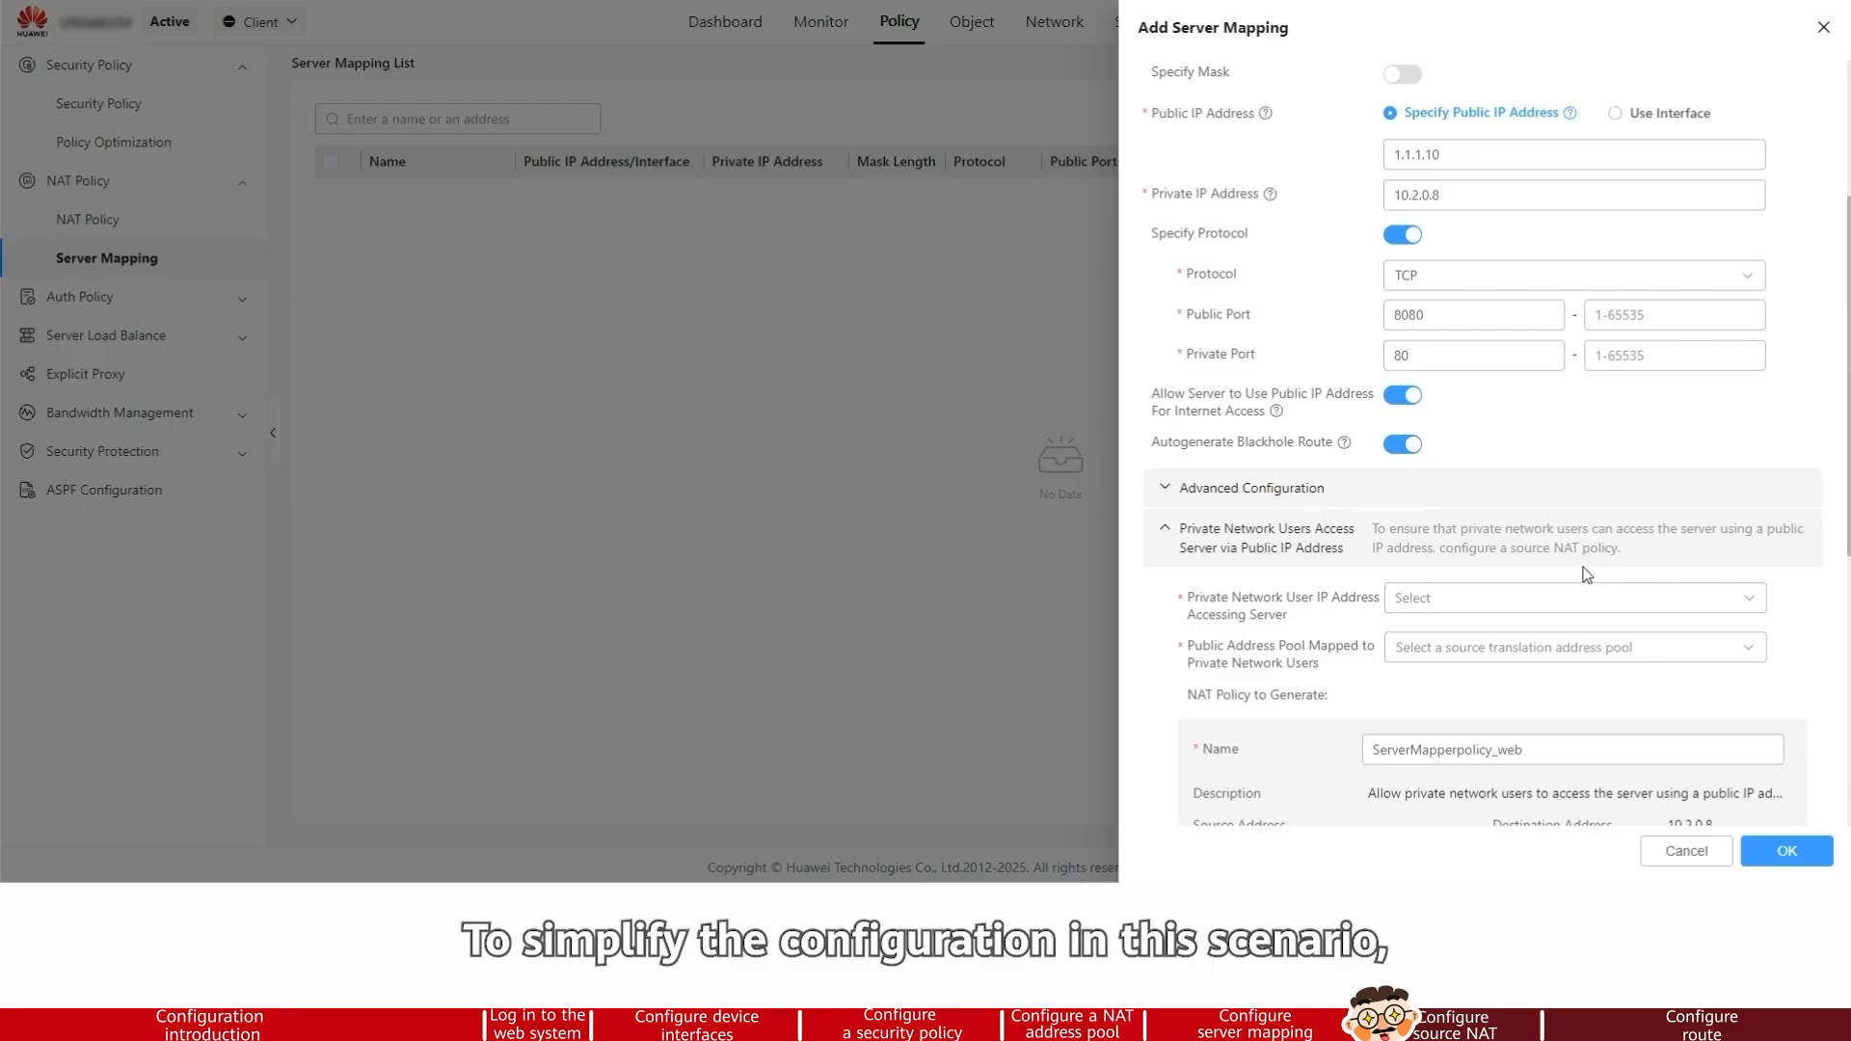
{"action": "scroll", "coordinate": [1586, 575], "scroll_direction": "down", "scroll_amount": 2}
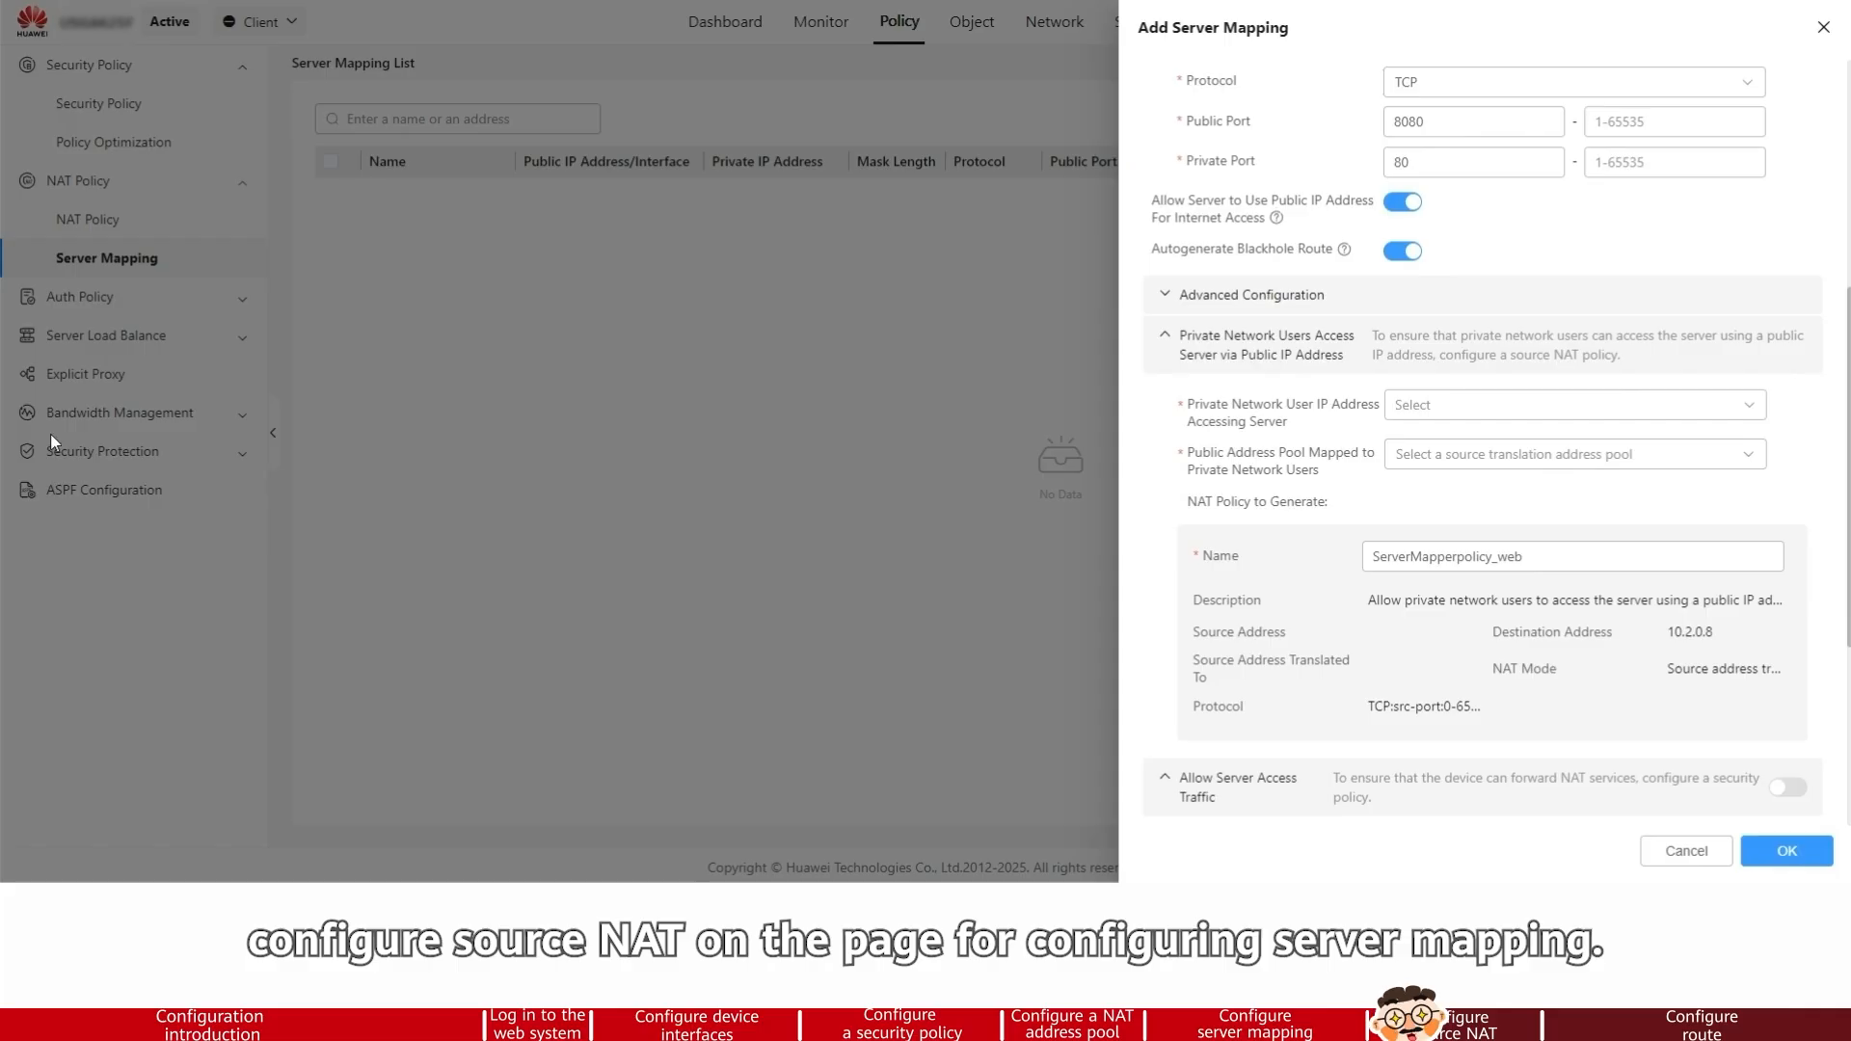
{"action": "left_click", "coordinate": [1744, 401]}
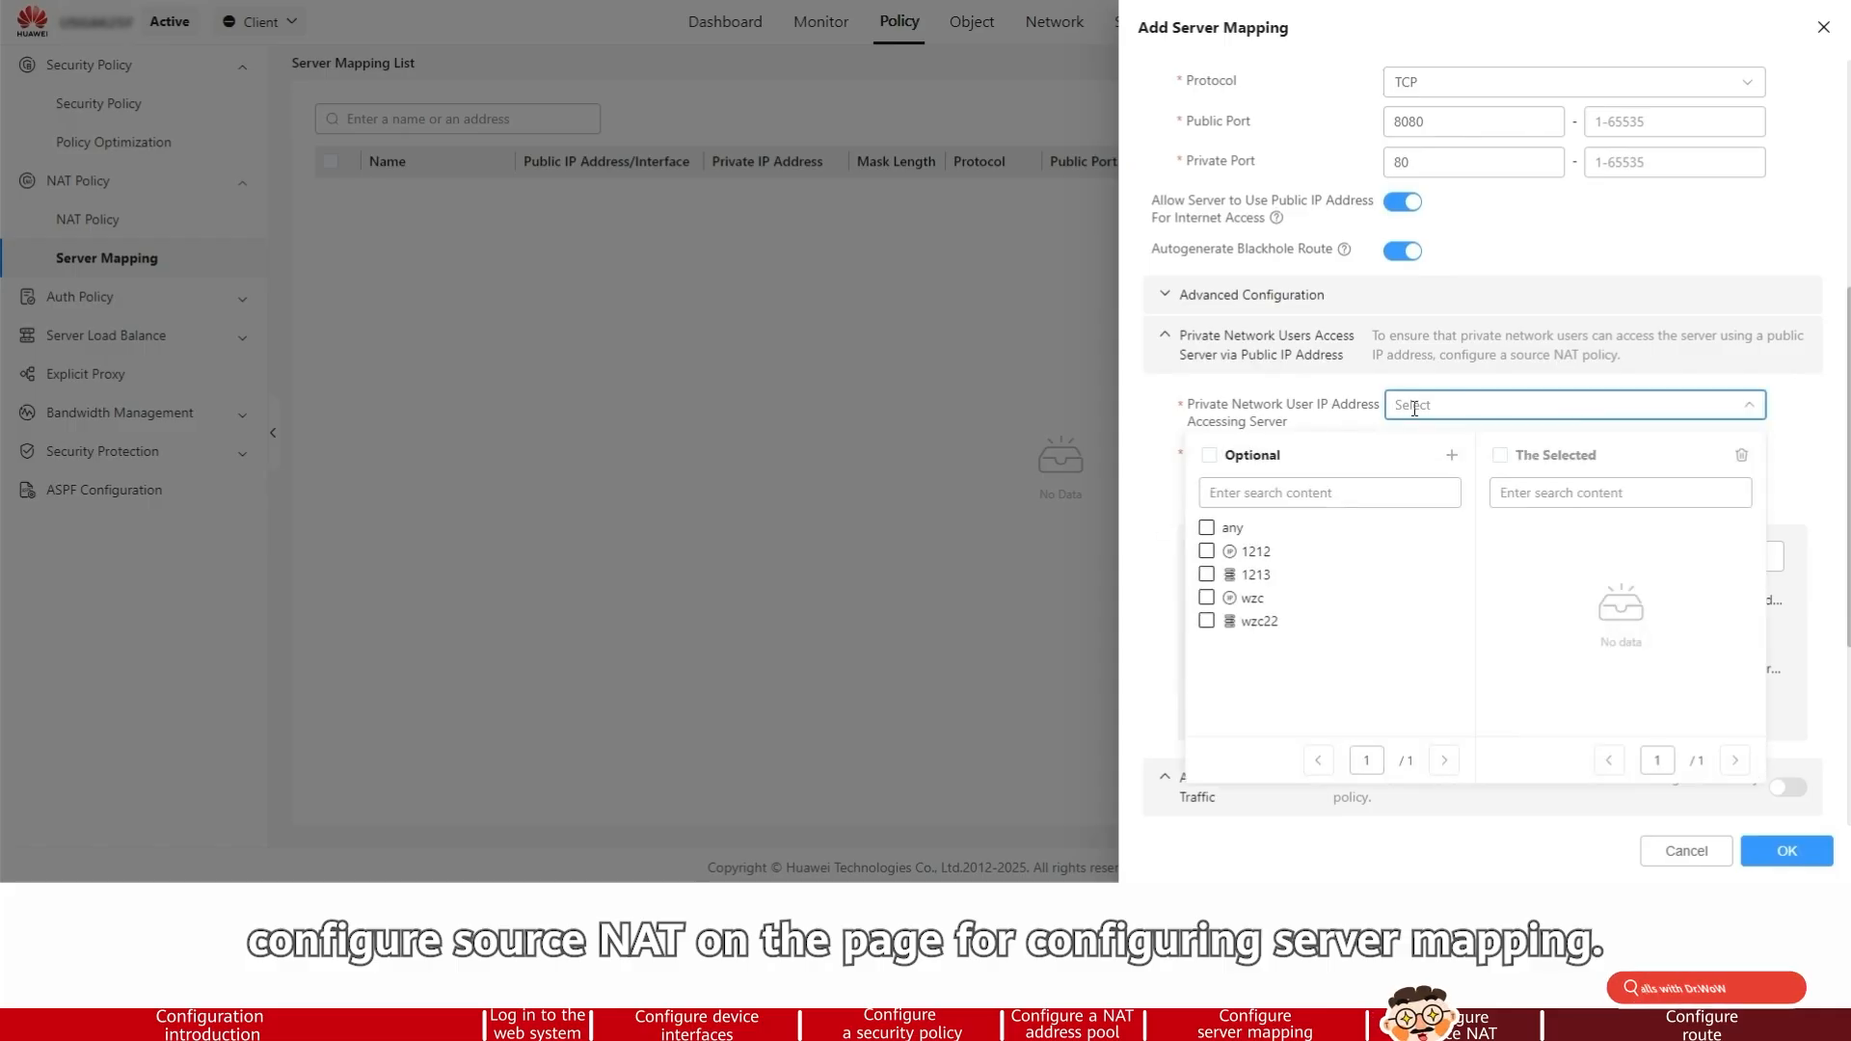
{"action": "left_click", "coordinate": [1266, 487]}
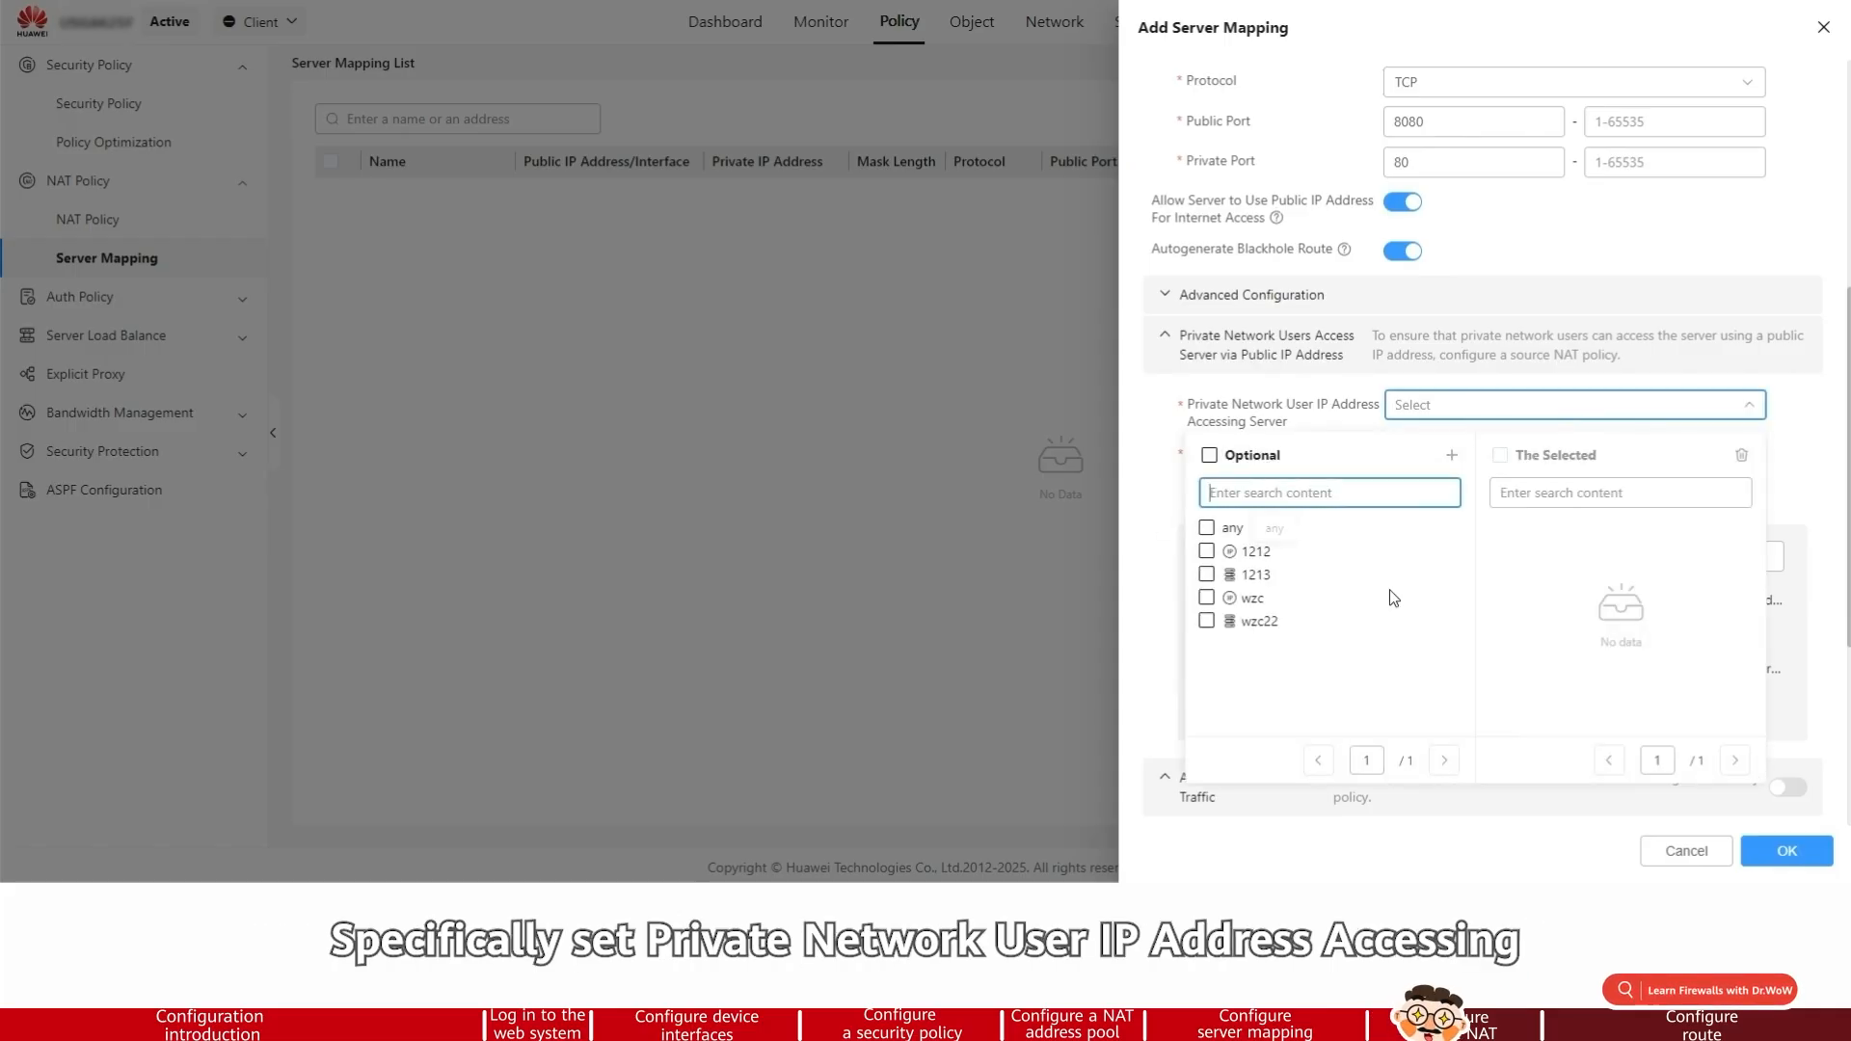
{"action": "type", "text": "10.2."}
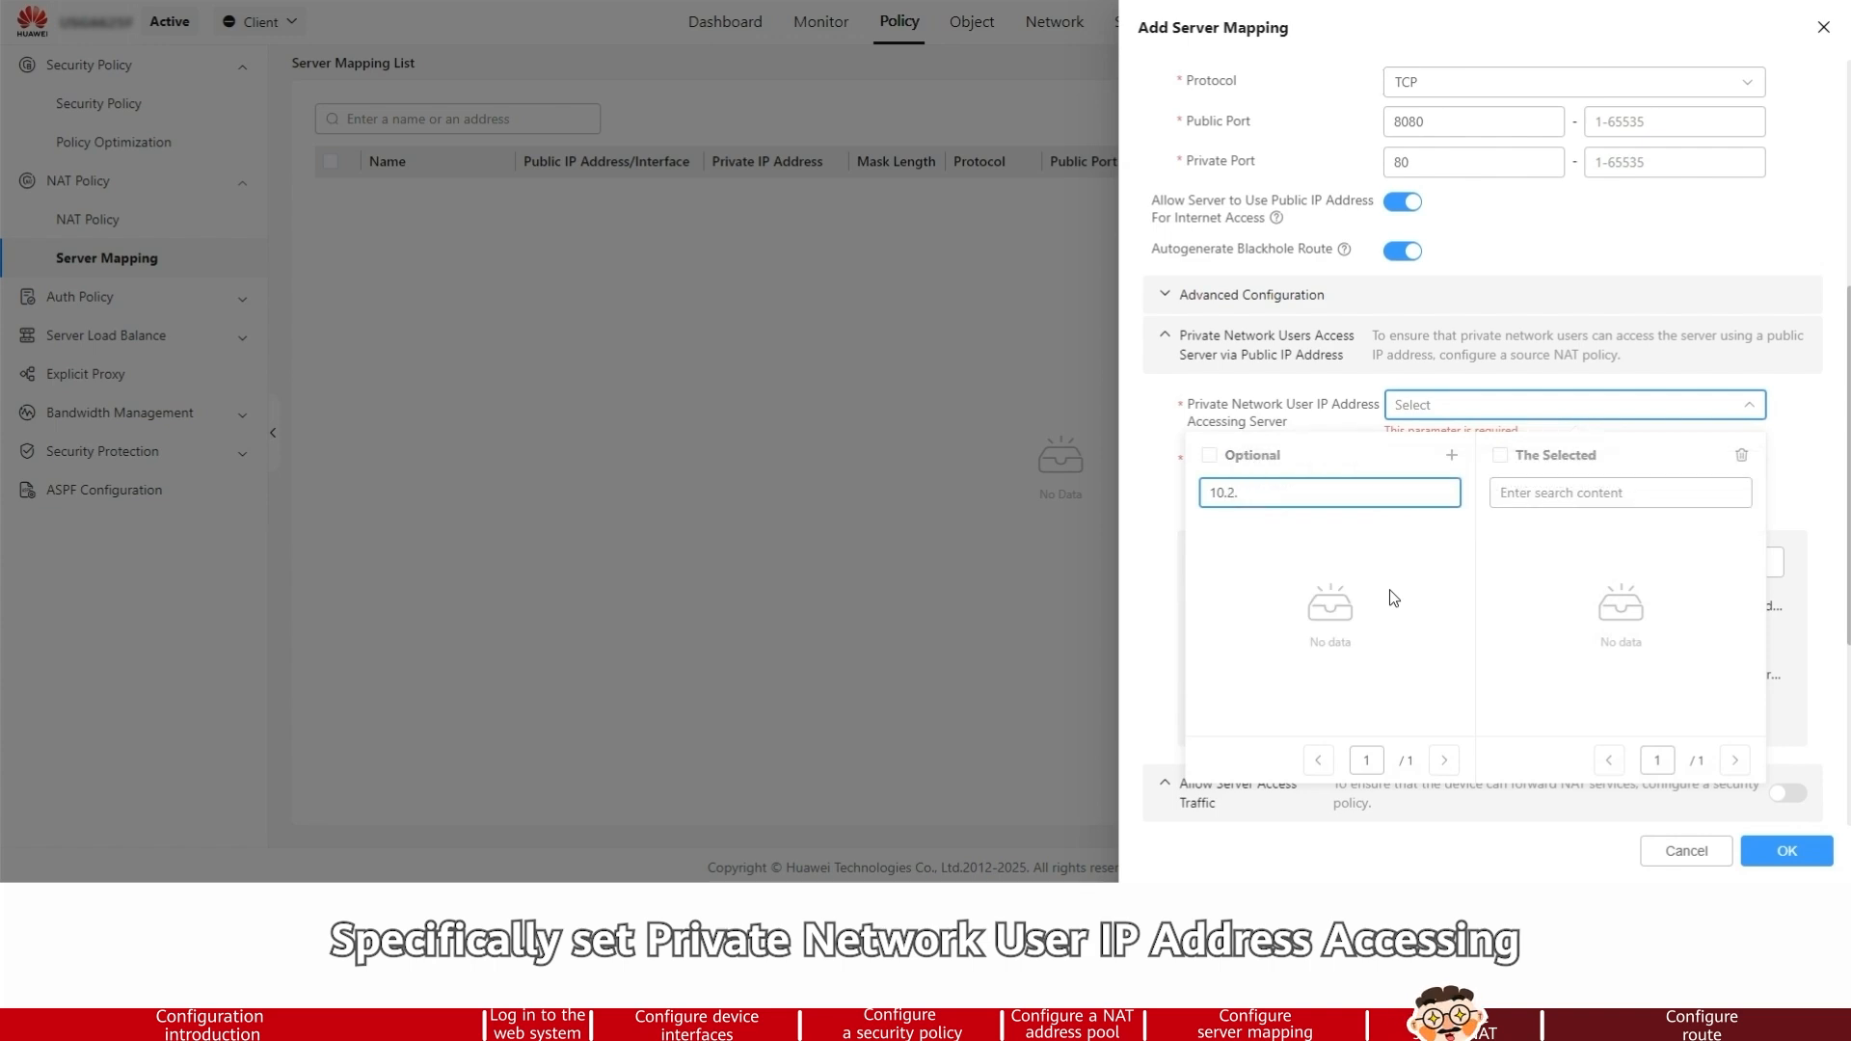
{"action": "key", "text": "BackSpace"}
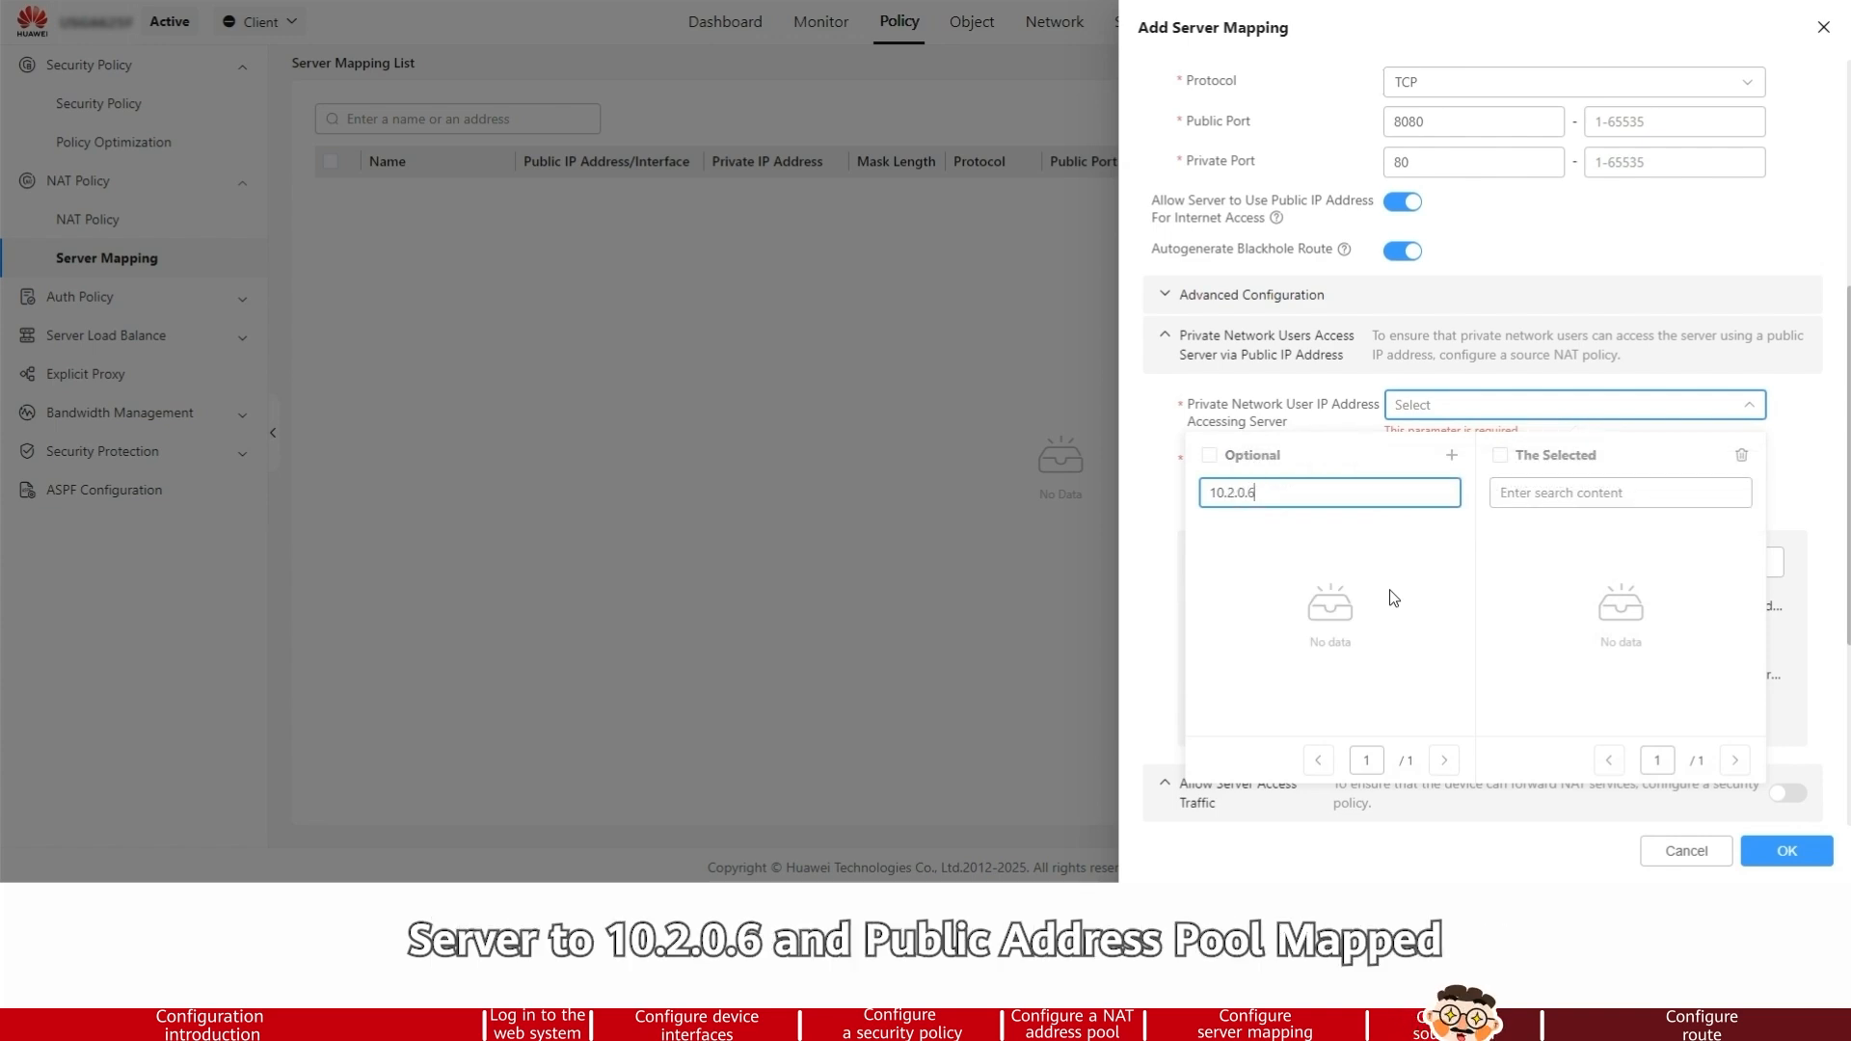
{"action": "left_click", "coordinate": [1207, 530]}
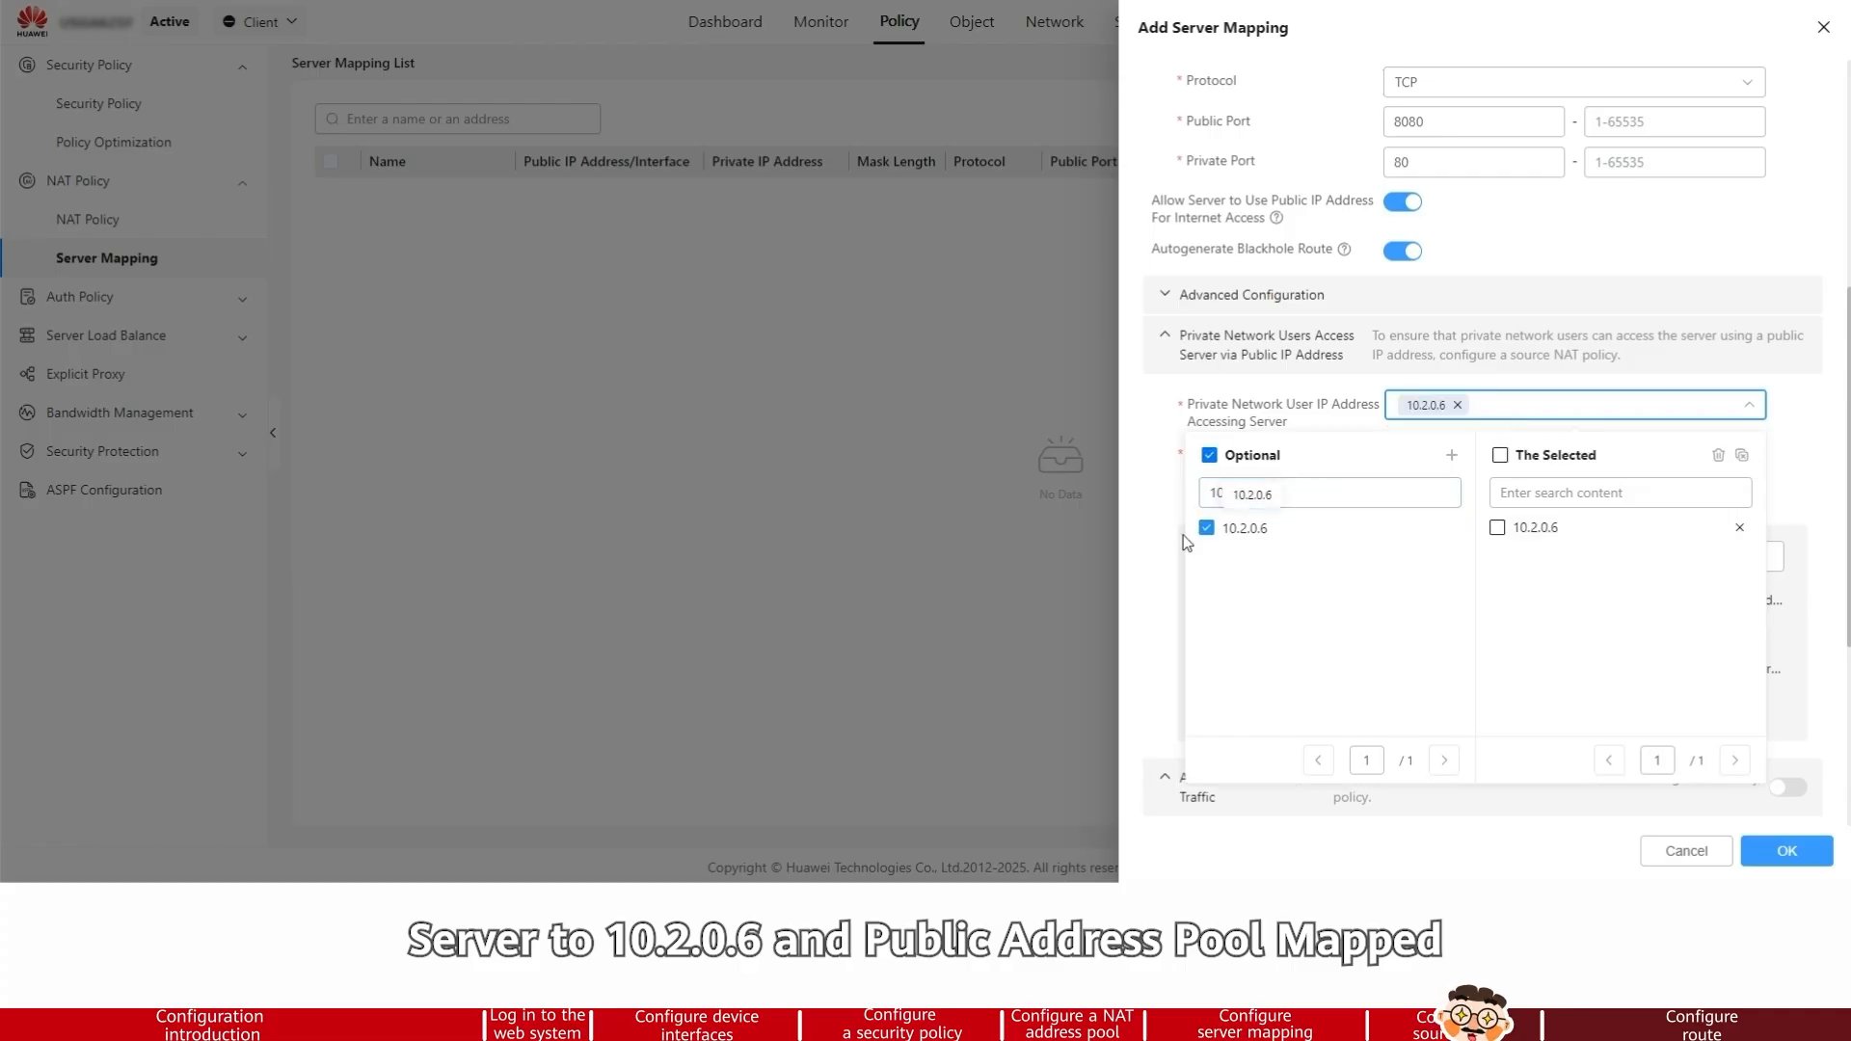
{"action": "left_click", "coordinate": [1165, 562]}
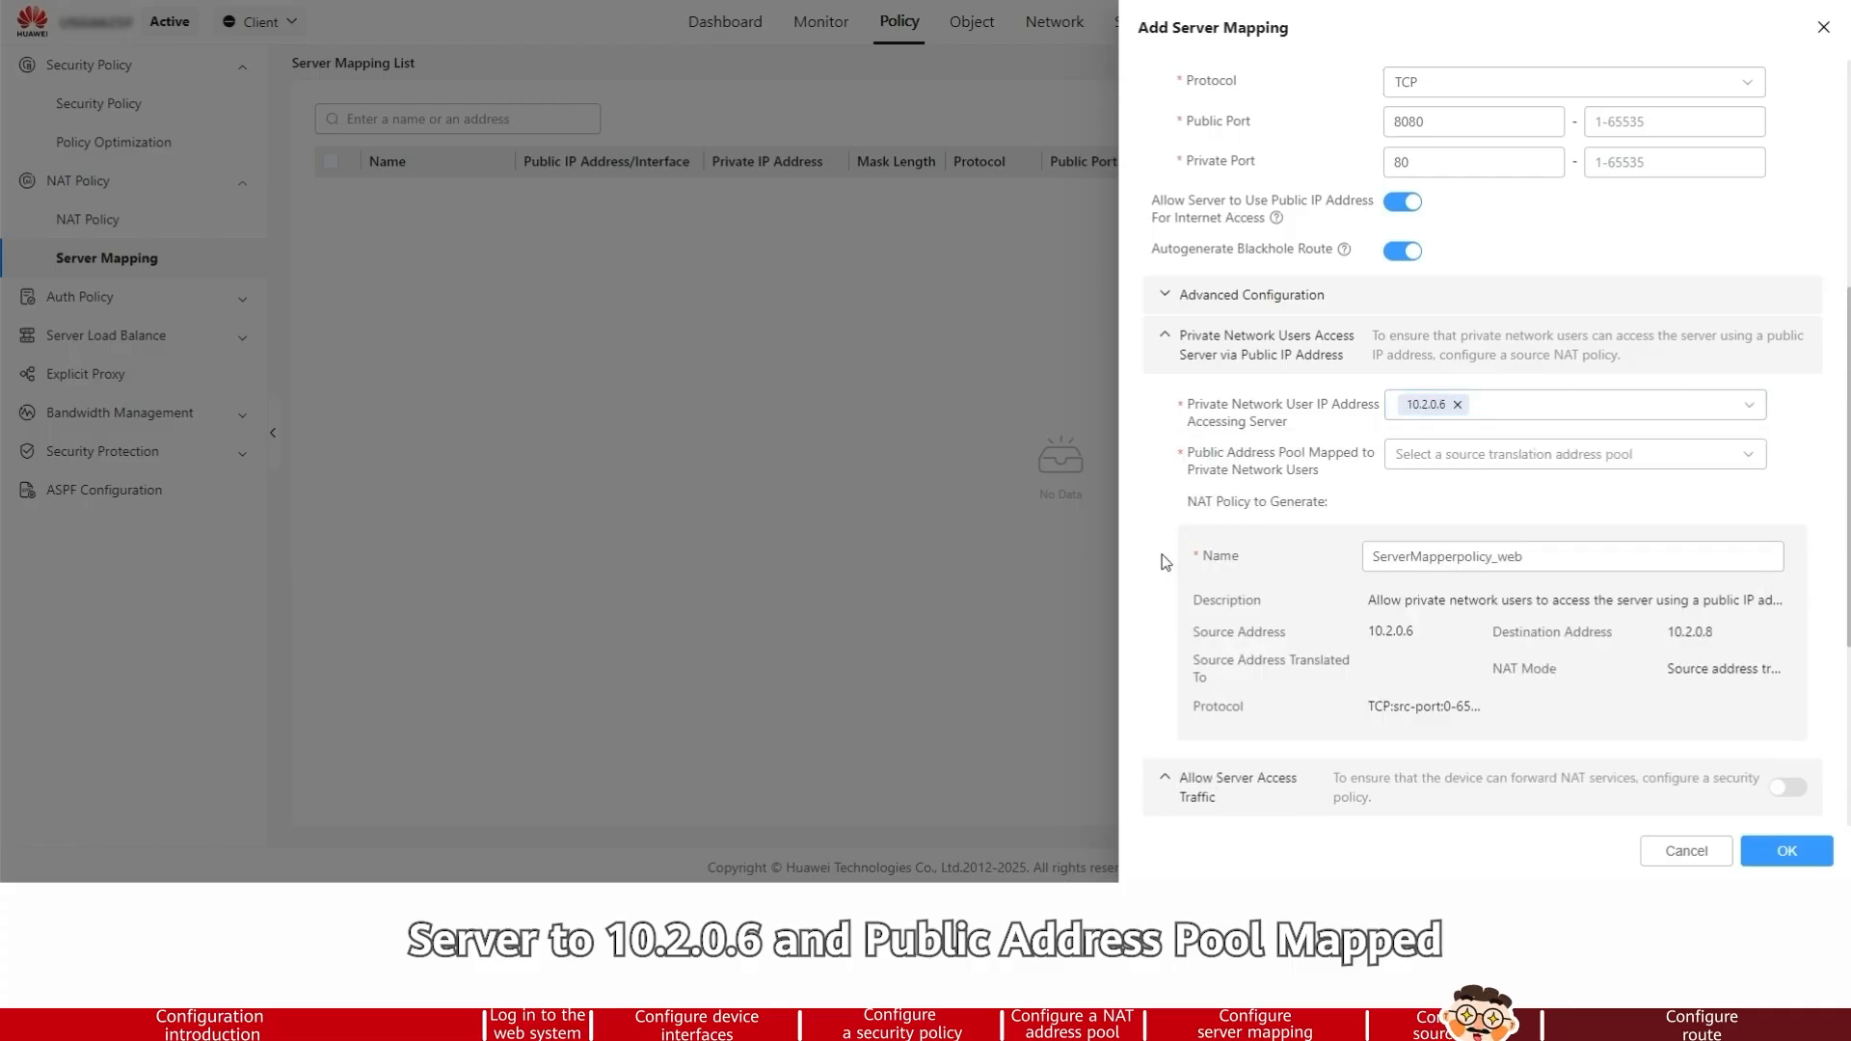
Map private network users to the public address pool addressgroup1 and save the server mapping
{"action": "left_click", "coordinate": [1551, 467]}
{"action": "left_click", "coordinate": [1437, 567]}
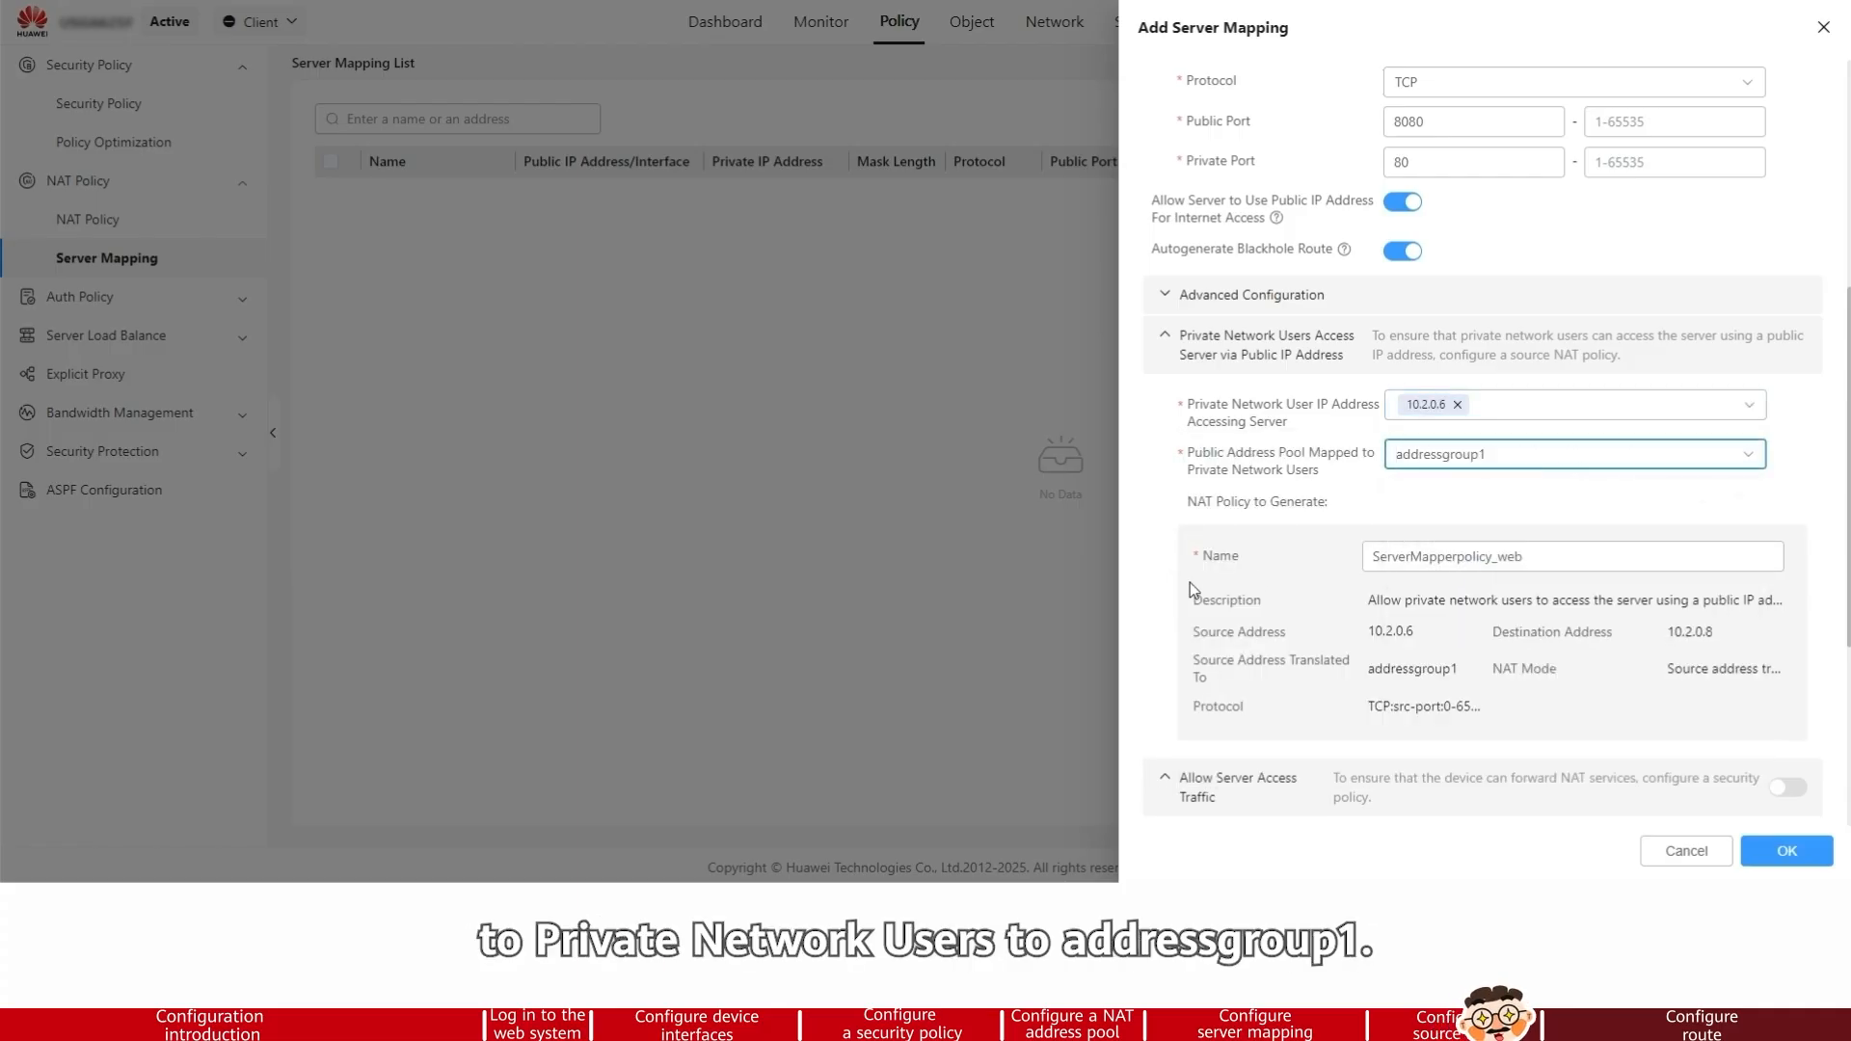
{"action": "left_click", "coordinate": [1283, 575]}
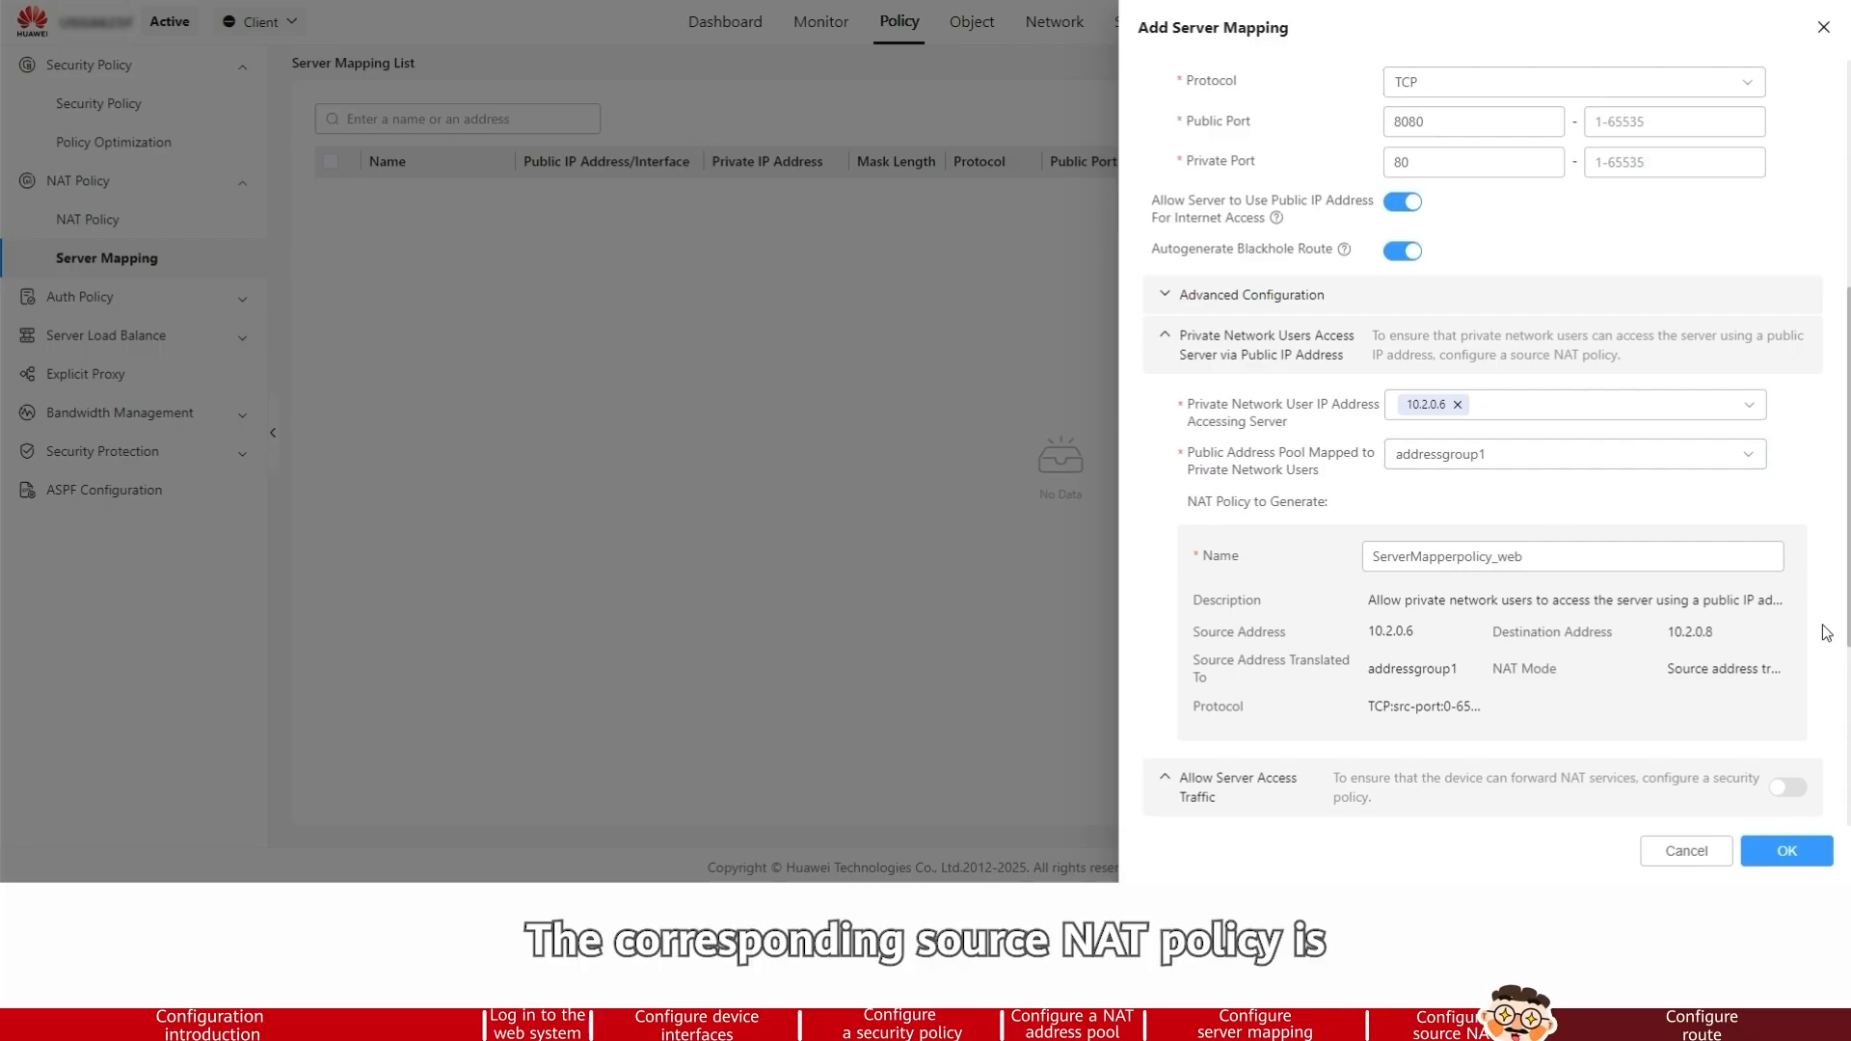
{"action": "scroll", "coordinate": [1827, 633], "scroll_direction": "down", "scroll_amount": 4}
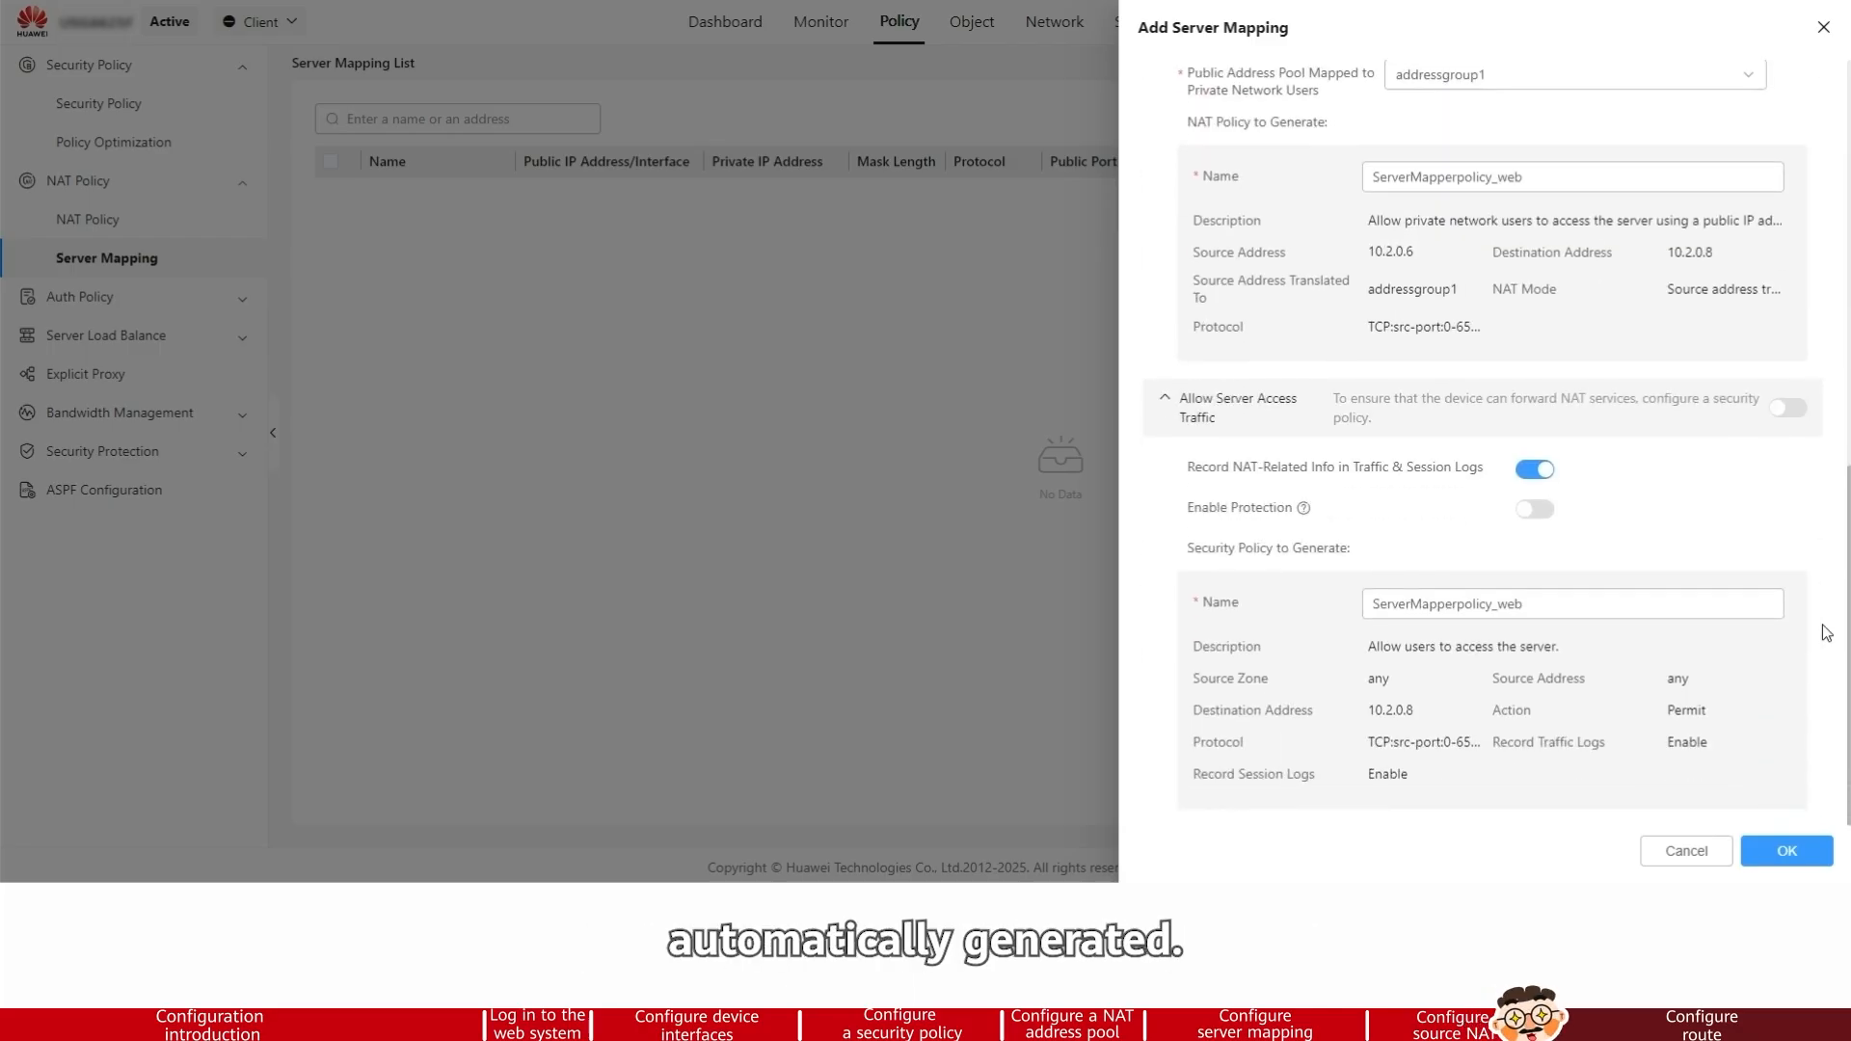
{"action": "left_click", "coordinate": [1787, 852]}
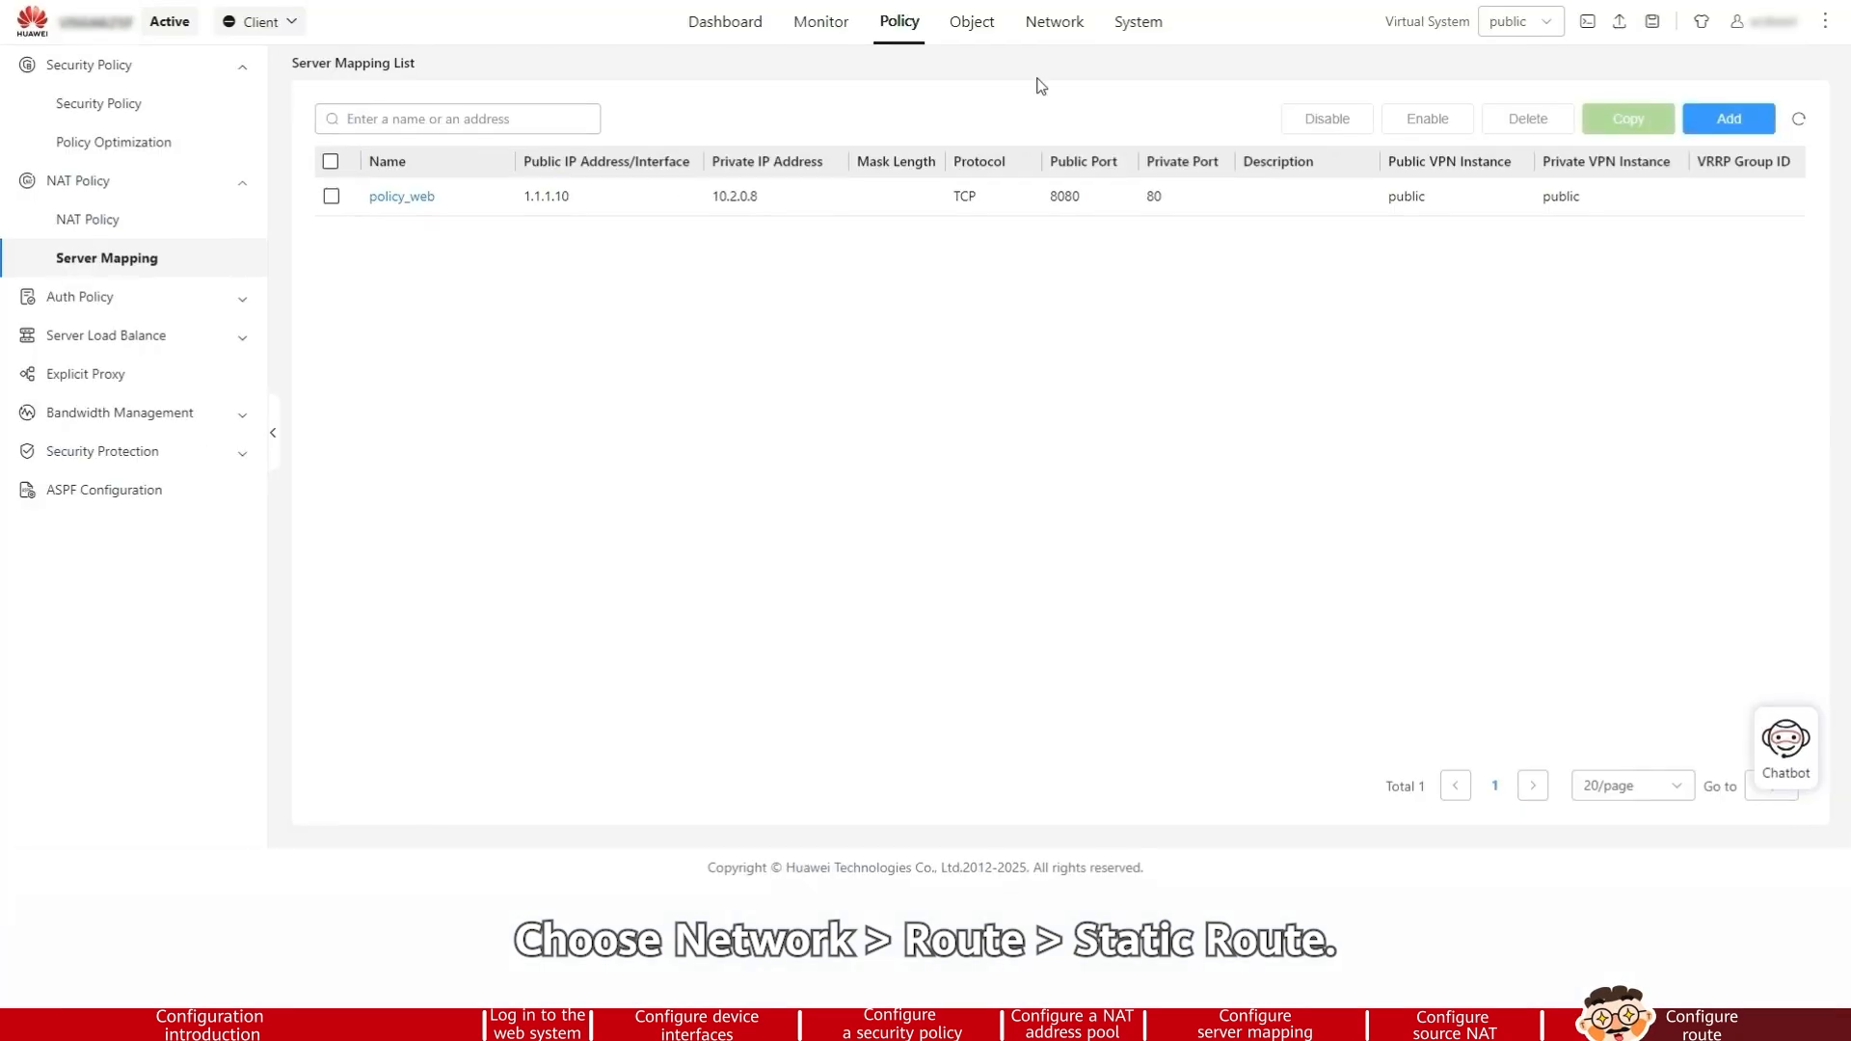
Add an IPv4 static route with destination address/mask 0.0.0.0/0.0.0.0
{"action": "left_click", "coordinate": [1055, 21]}
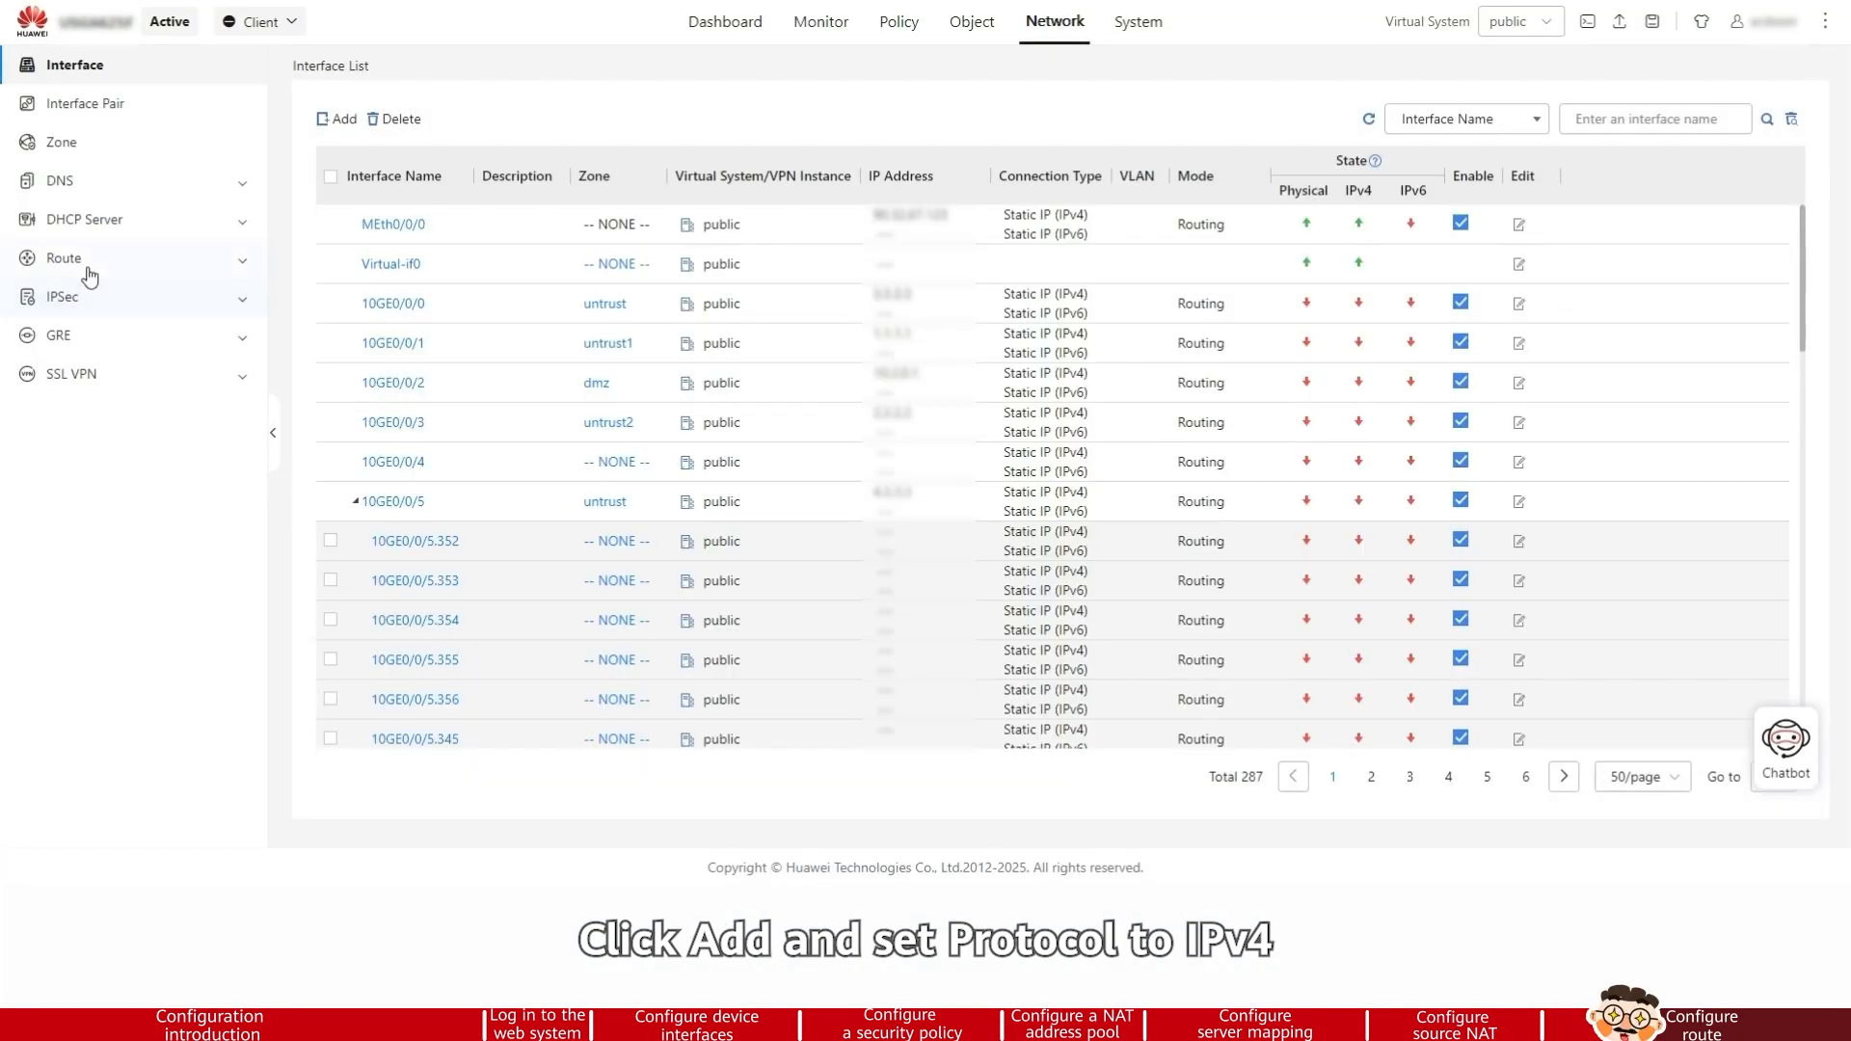
{"action": "left_click", "coordinate": [83, 258]}
{"action": "left_click", "coordinate": [94, 375]}
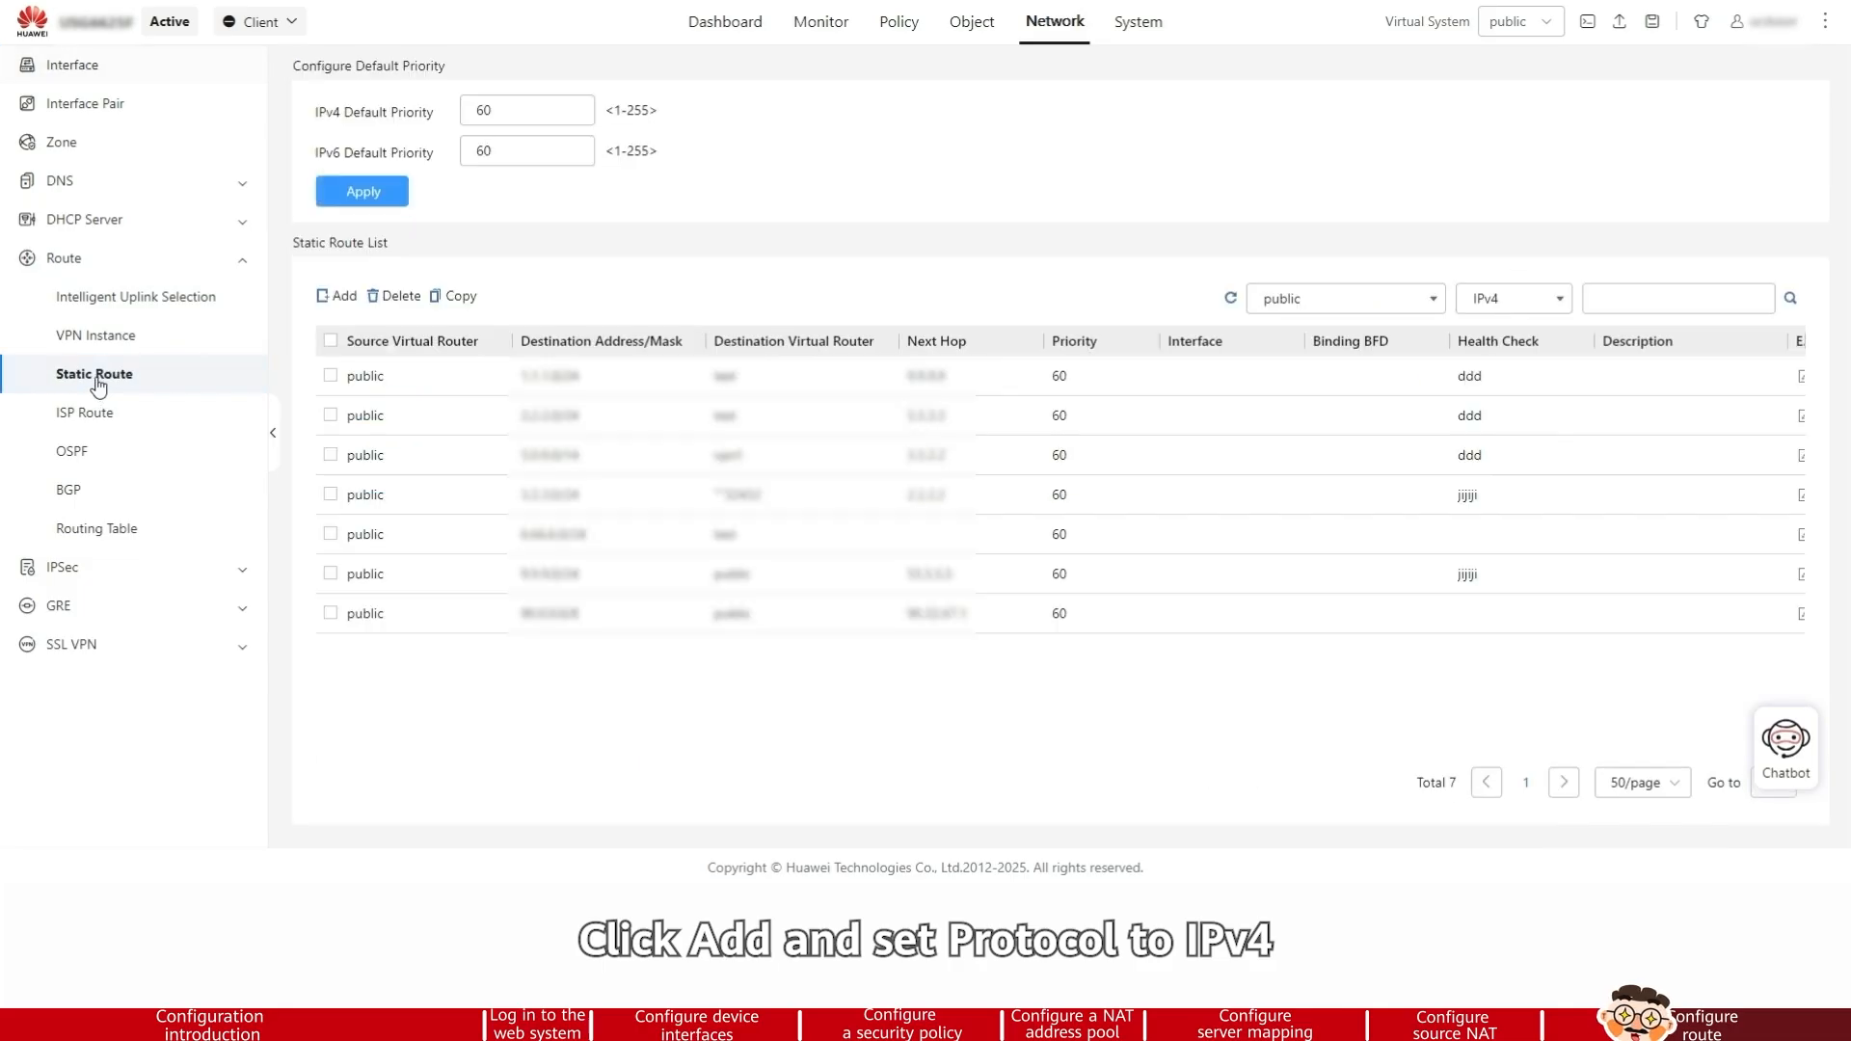
{"action": "left_click", "coordinate": [344, 295]}
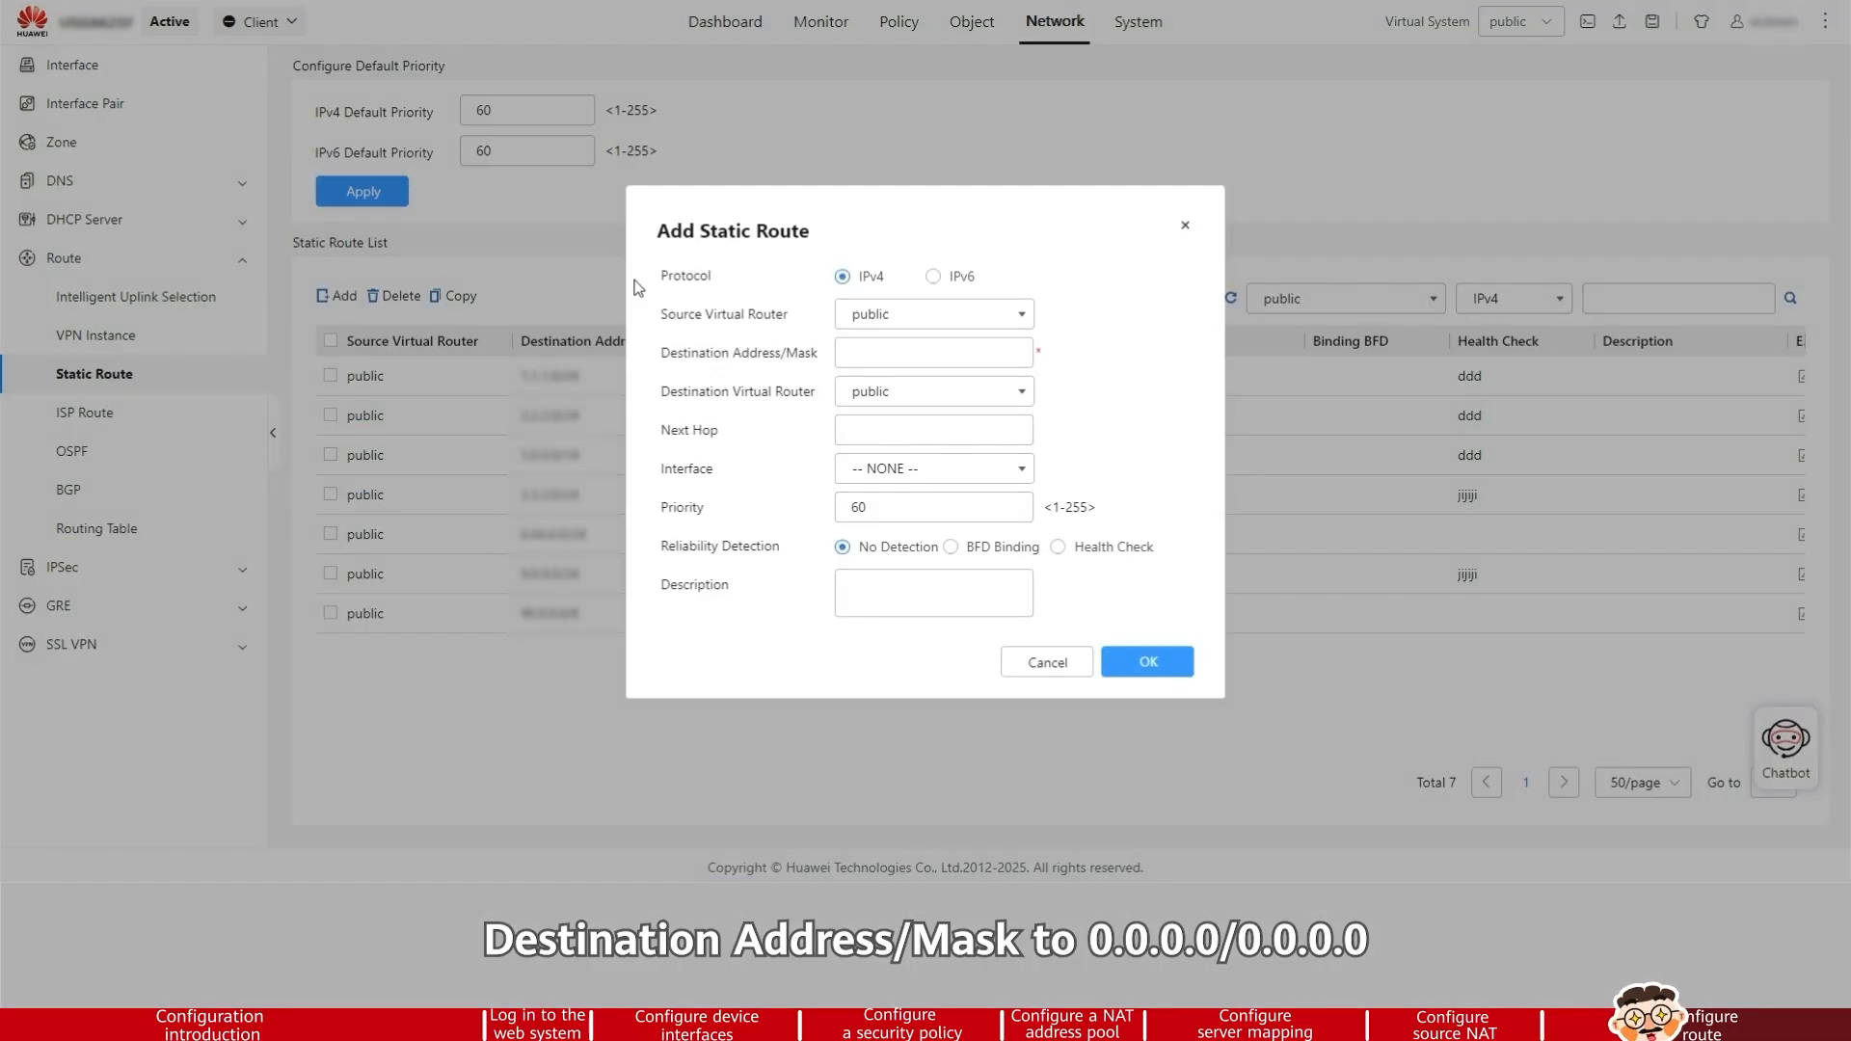
{"action": "type", "text": "0.0.0.0"}
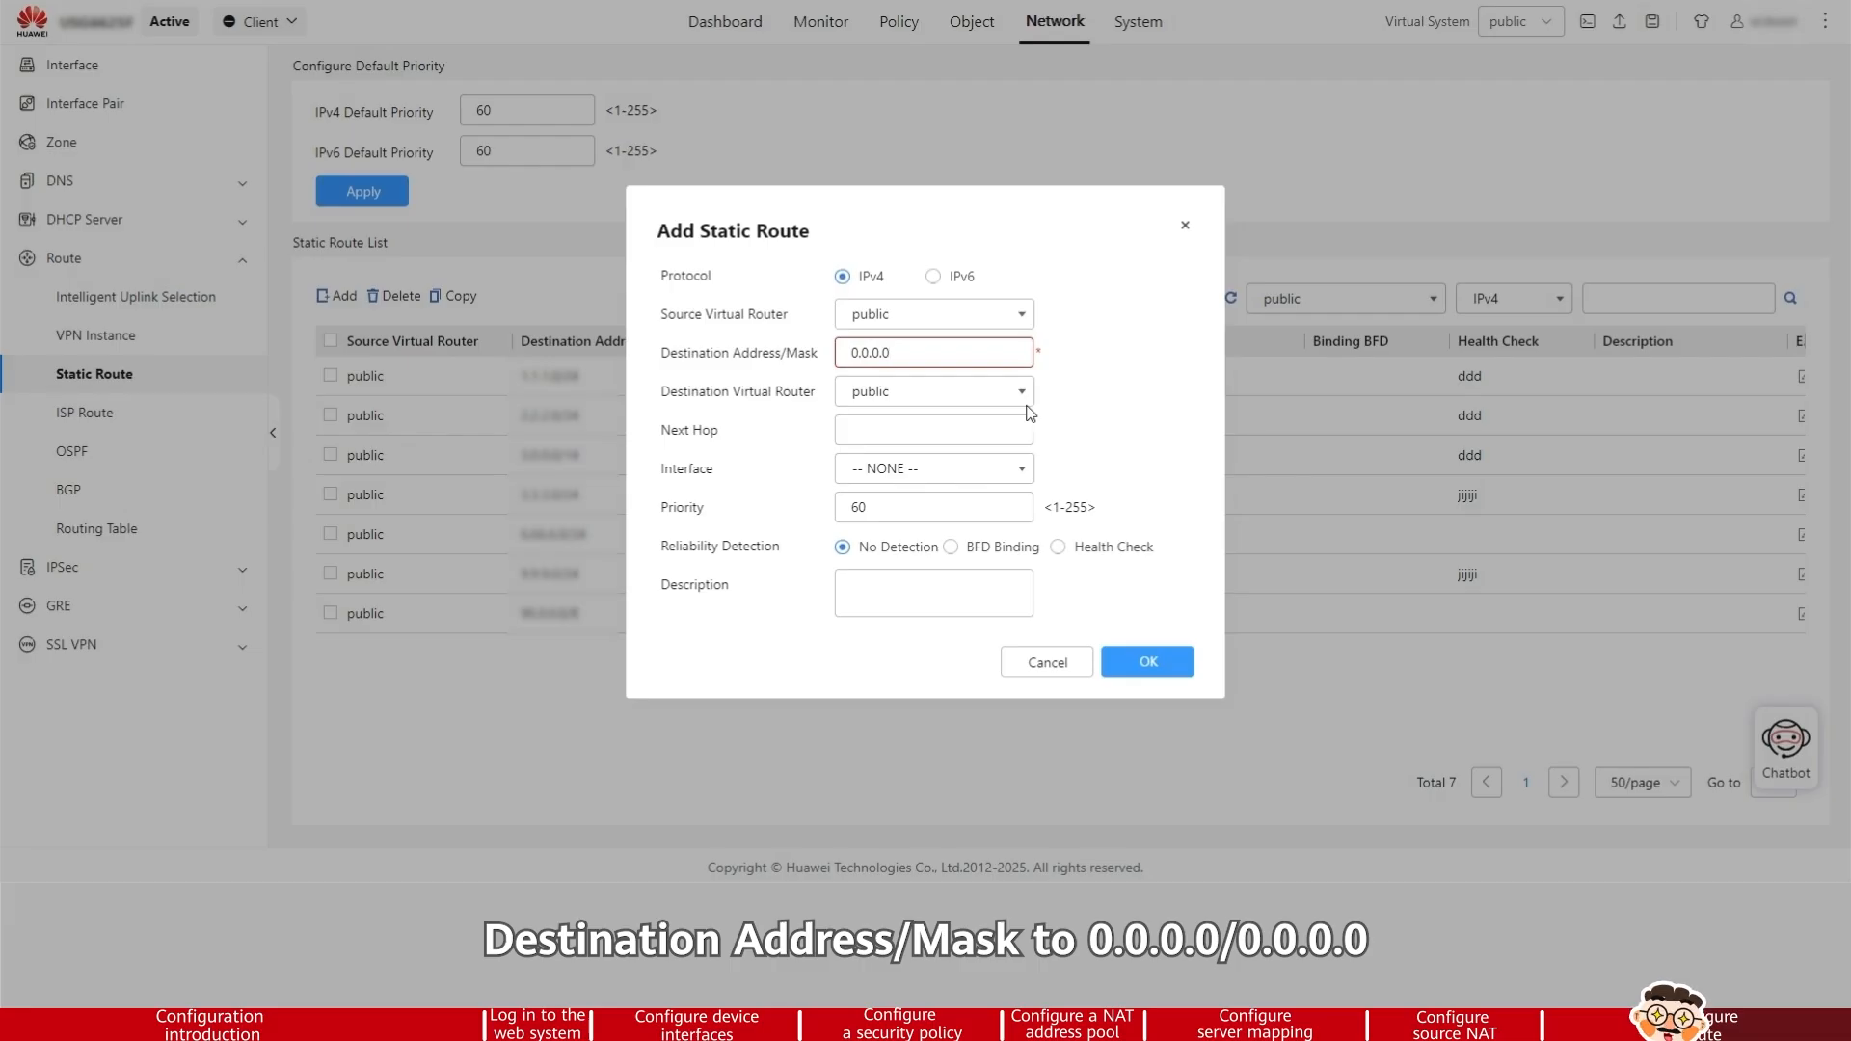
{"action": "type", "text": "/0.0.0.0"}
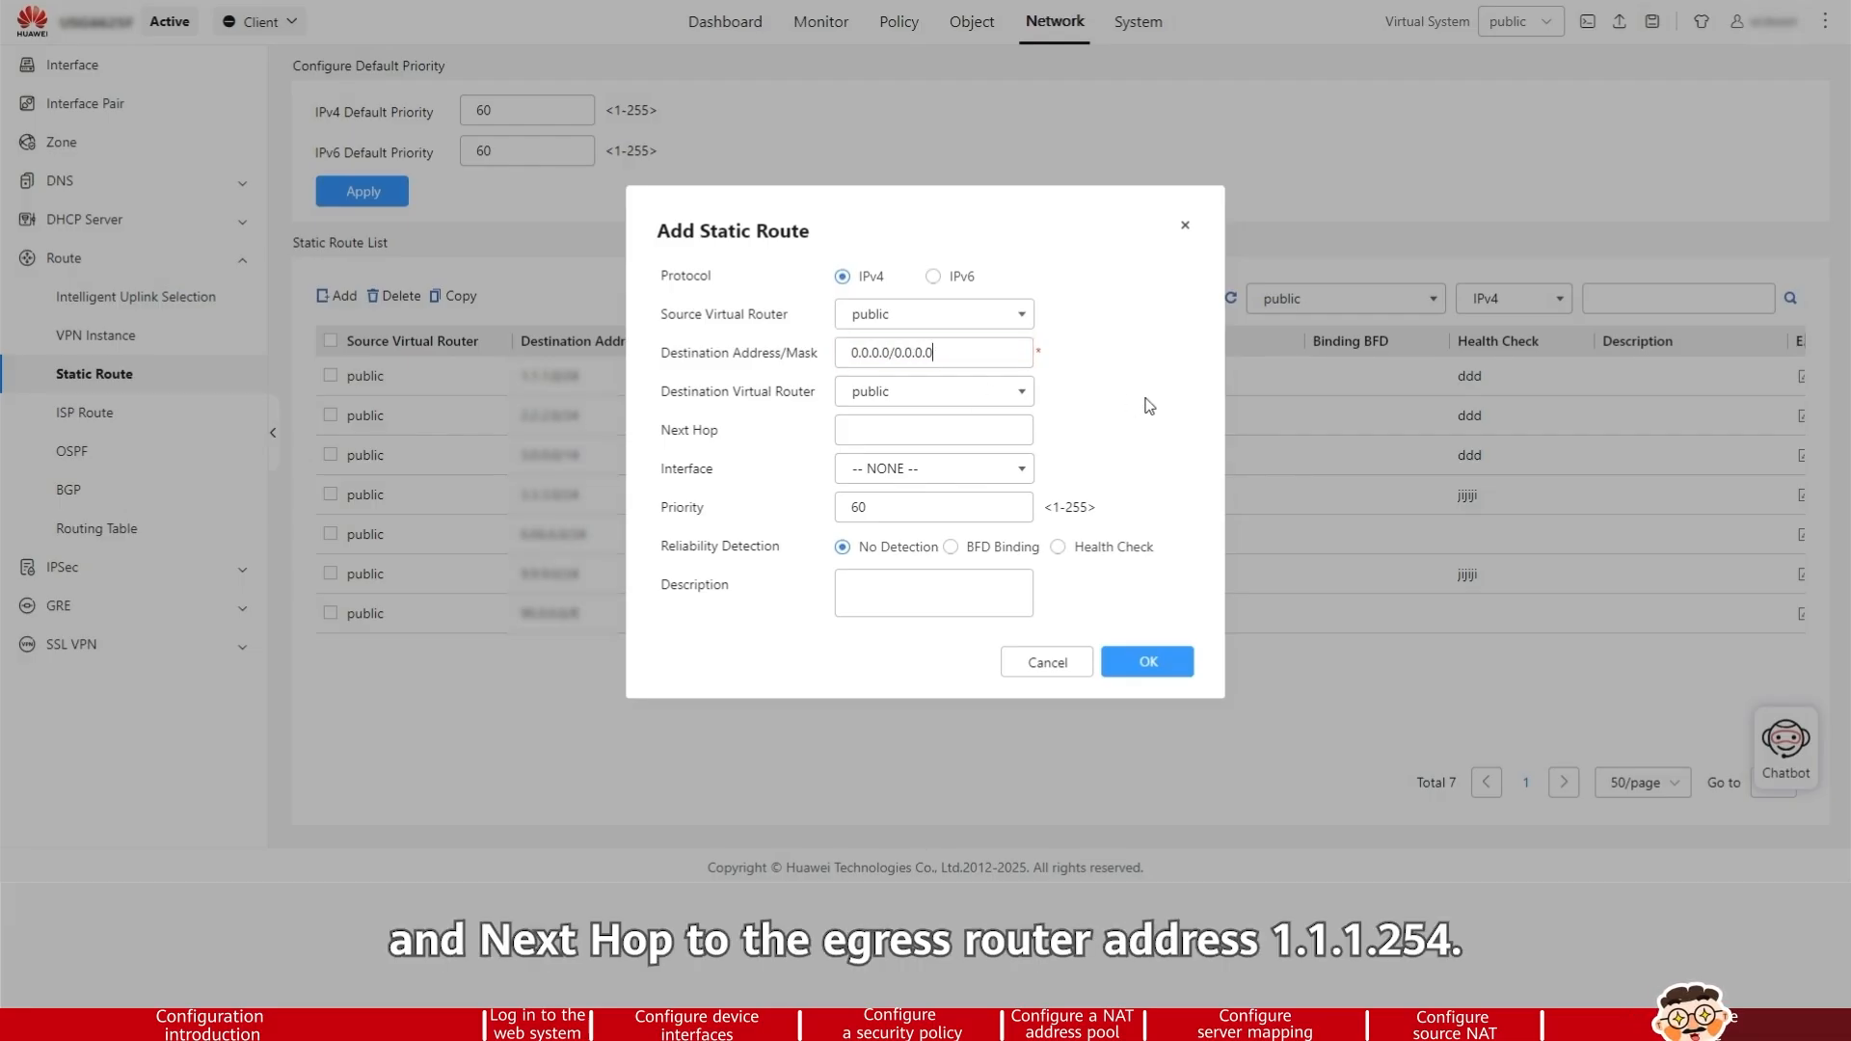
Set the static route's next hop to the egress router address 1.1.1.254
{"action": "key", "text": "Tab"}
{"action": "key", "text": "Tab"}
{"action": "type", "text": "1.1.1.25"}
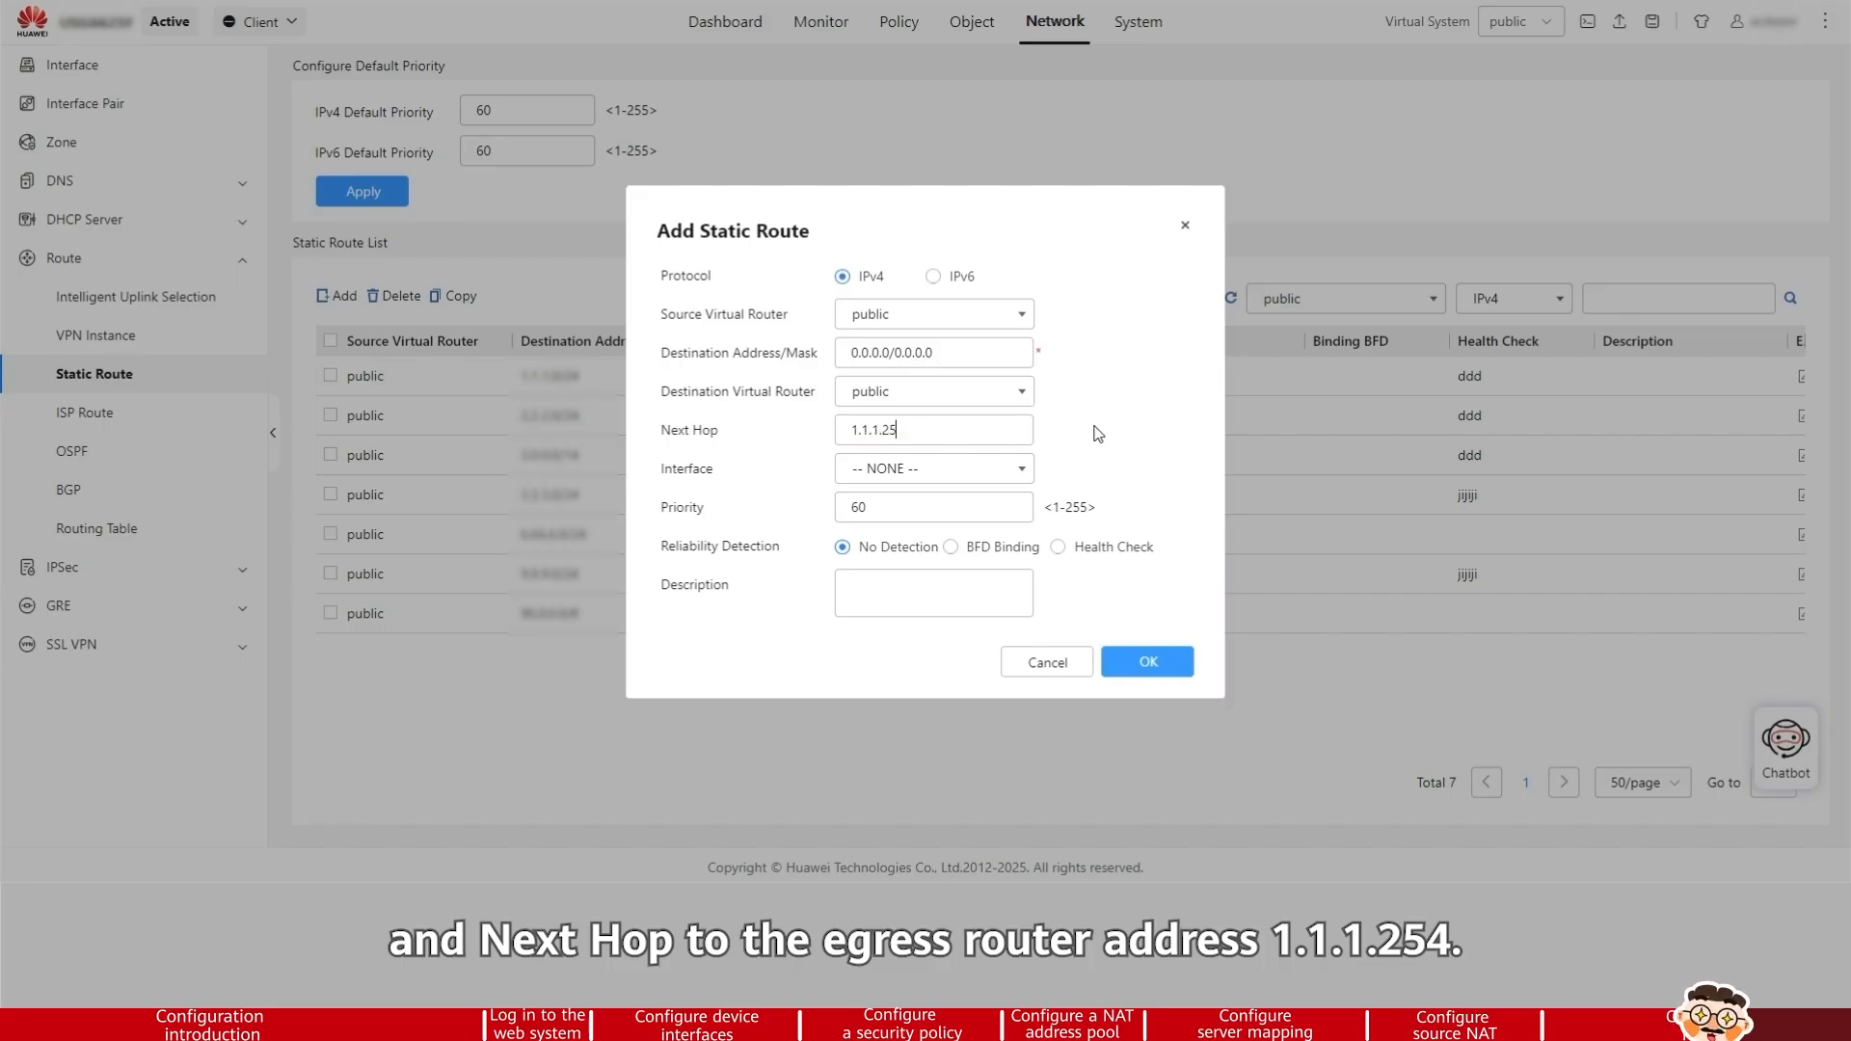